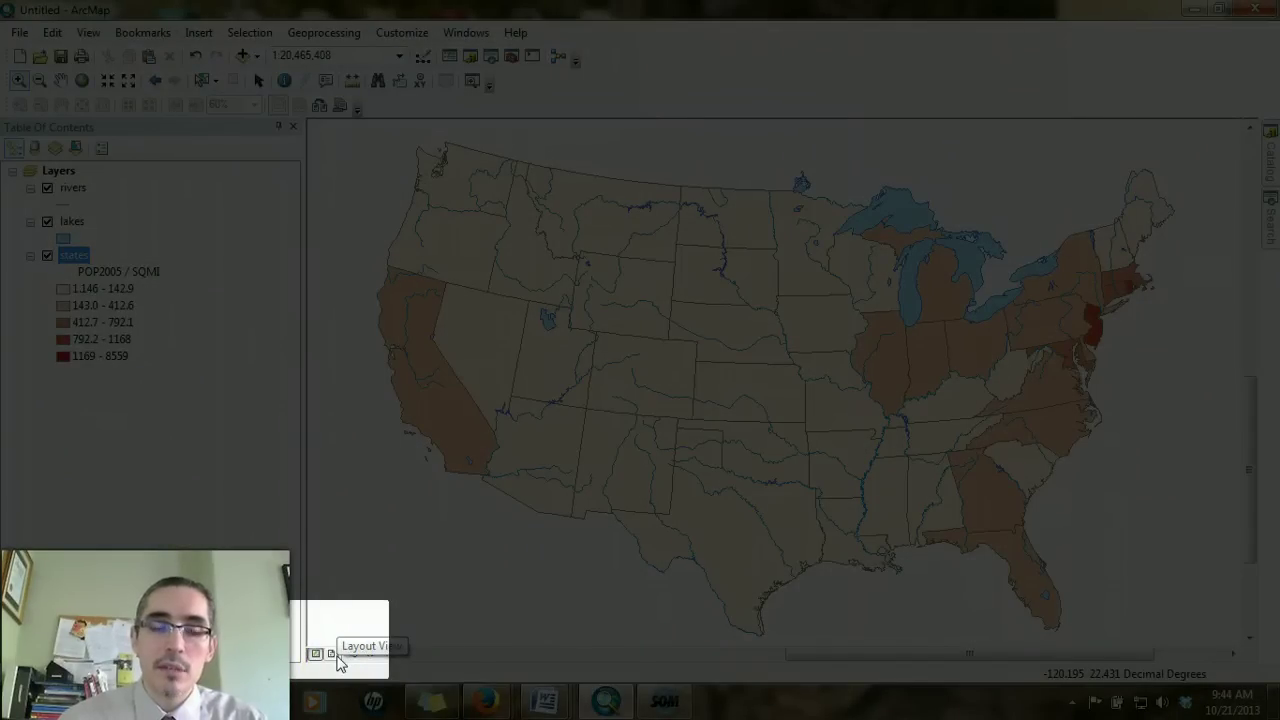
- Switch the US population density map from data view to Layout View
left_click(333, 655)
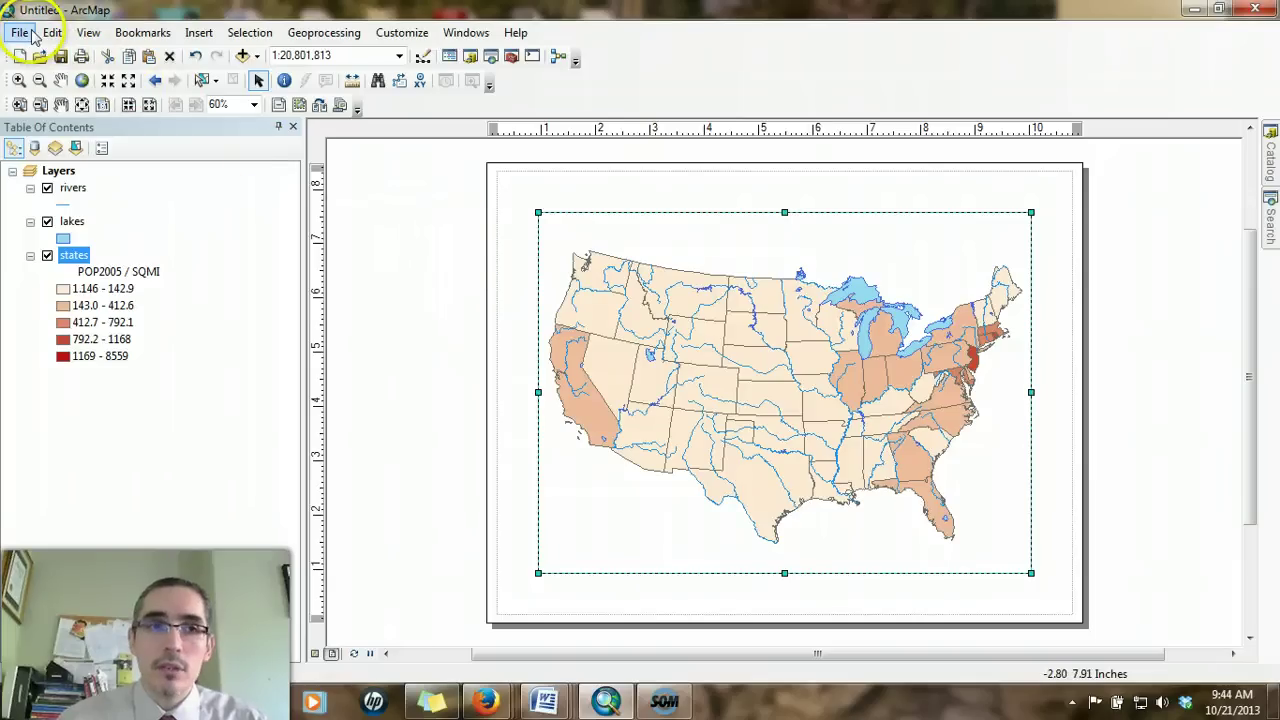
- Open the File menu to reach Page and Print Setup
left_click(33, 35)
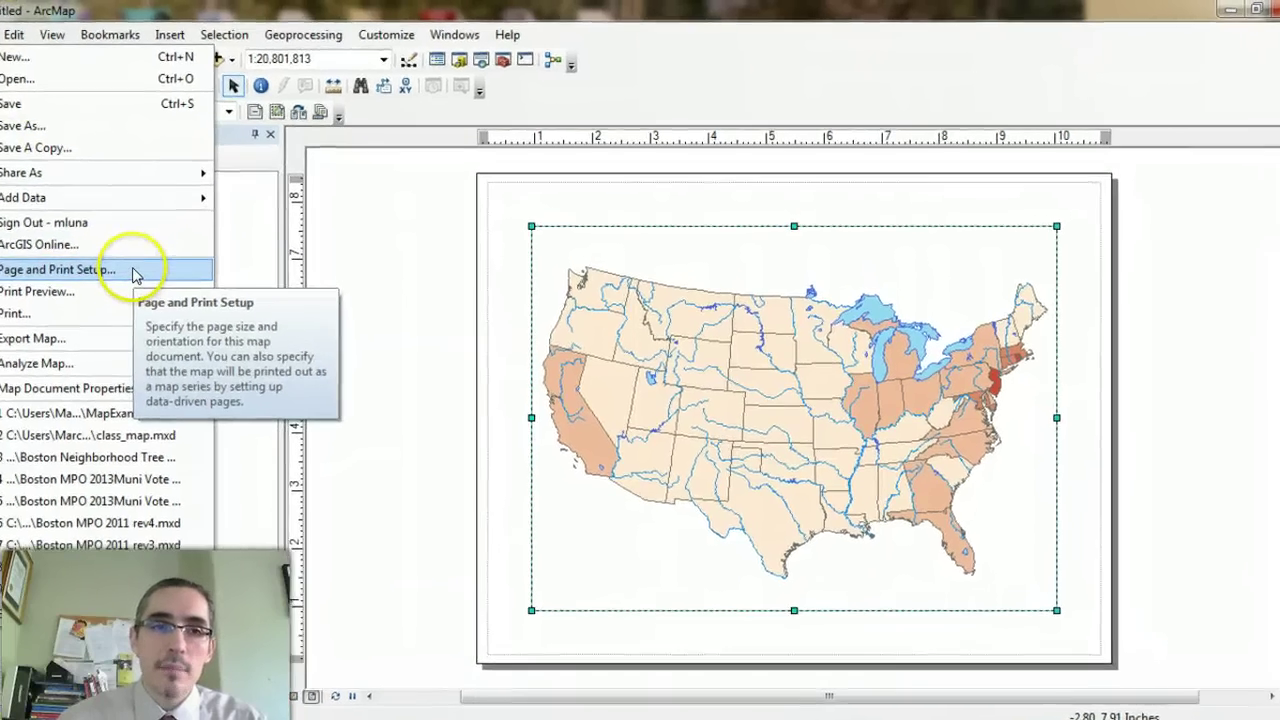
- Check in Page and Print Setup that the page is Letter, Landscape, then close it
left_click(155, 263)
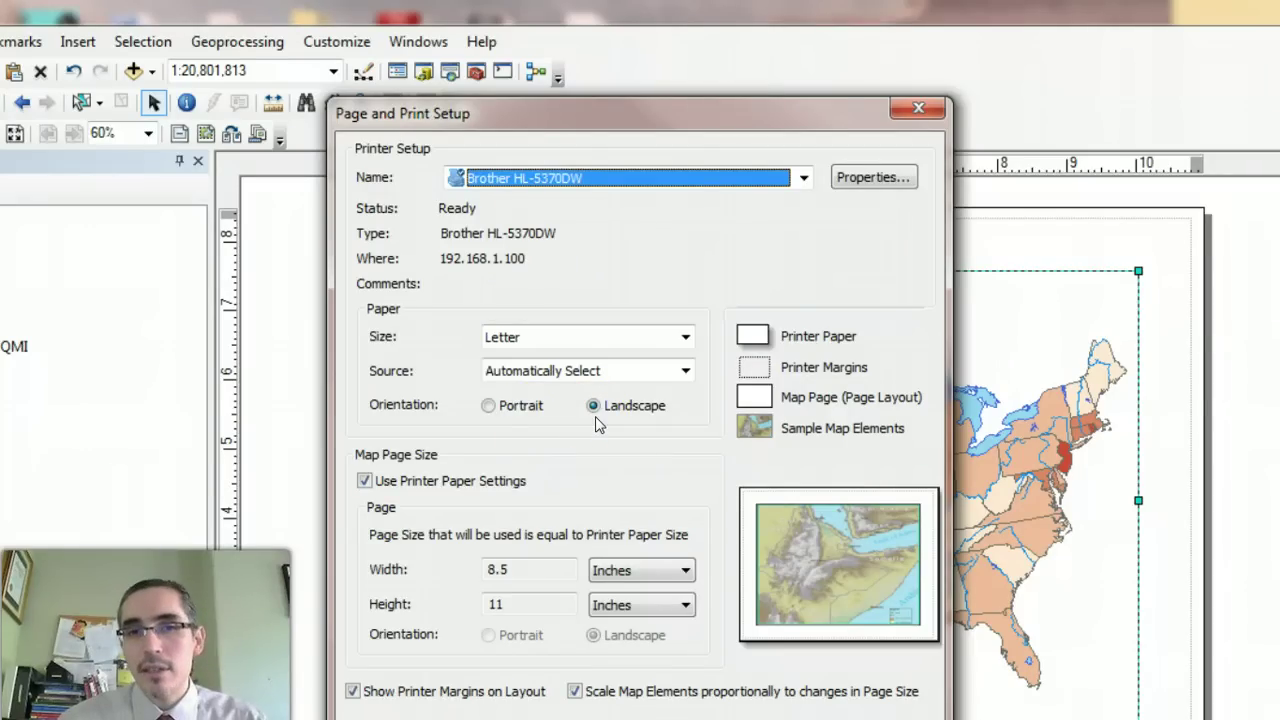
left_click_drag(700, 120, 240, 108)
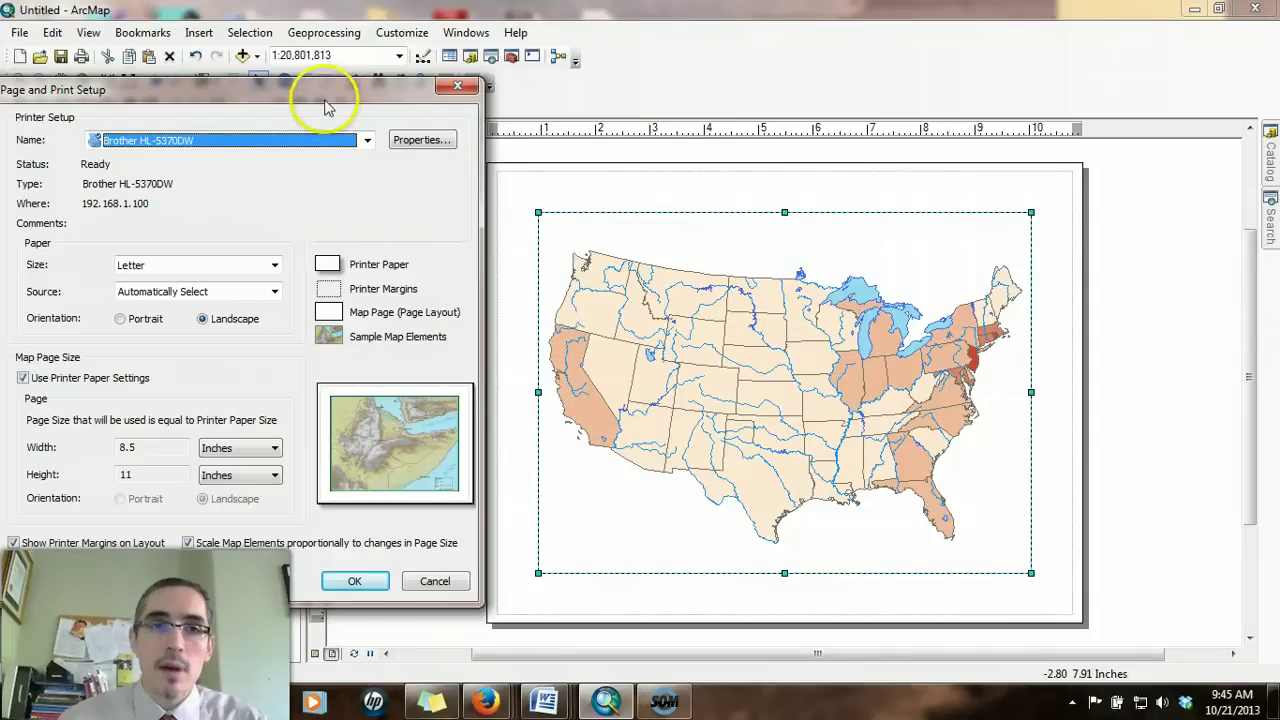
left_click_drag(322, 90, 354, 94)
left_click(490, 92)
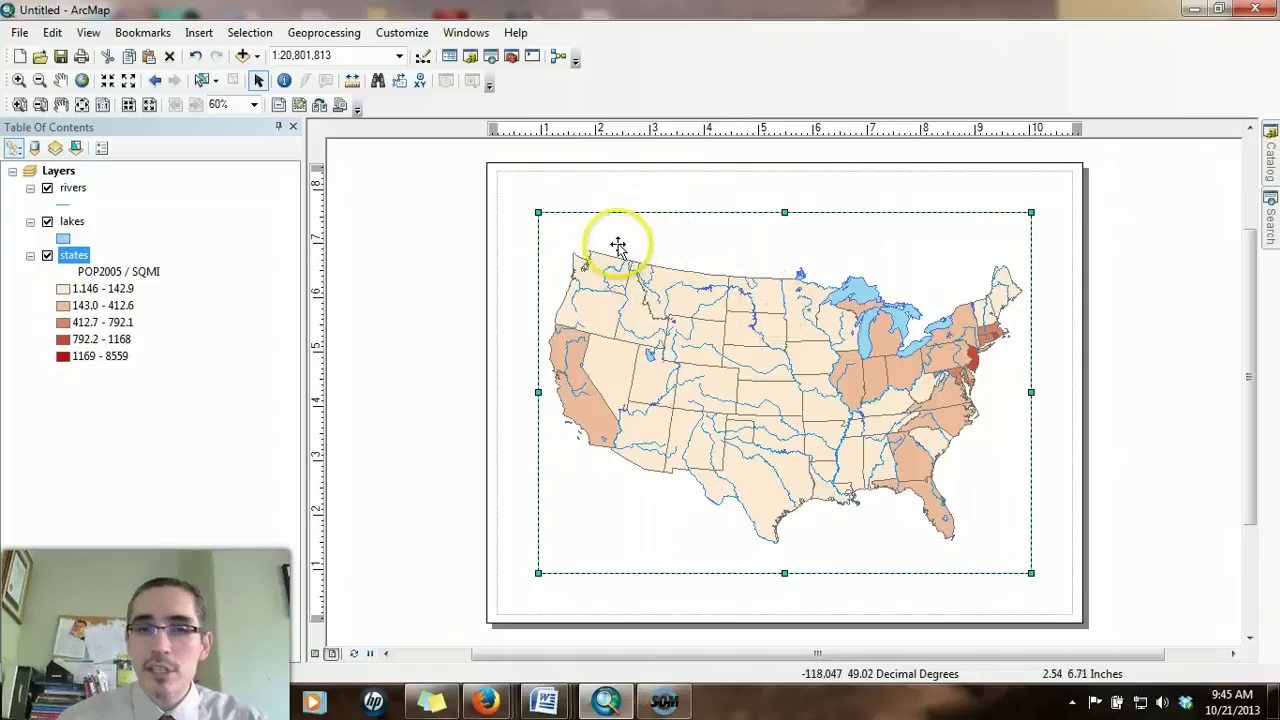
left_click(600, 192)
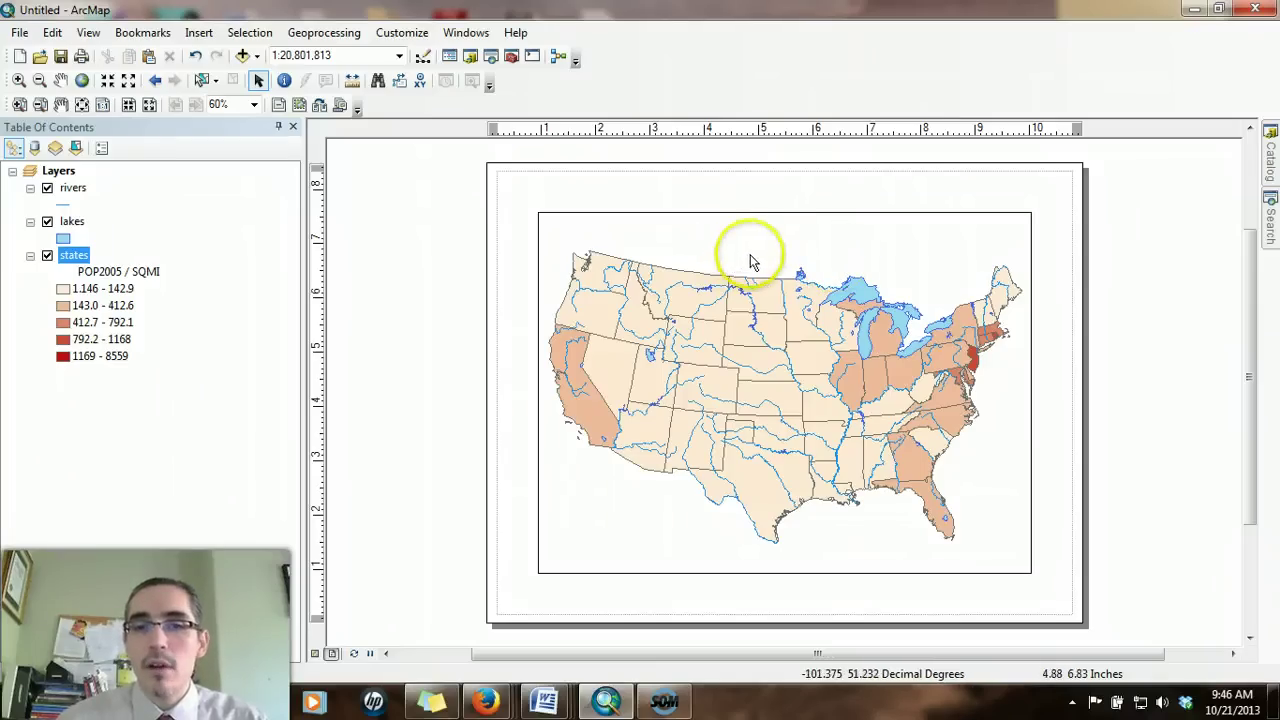
left_click(705, 218)
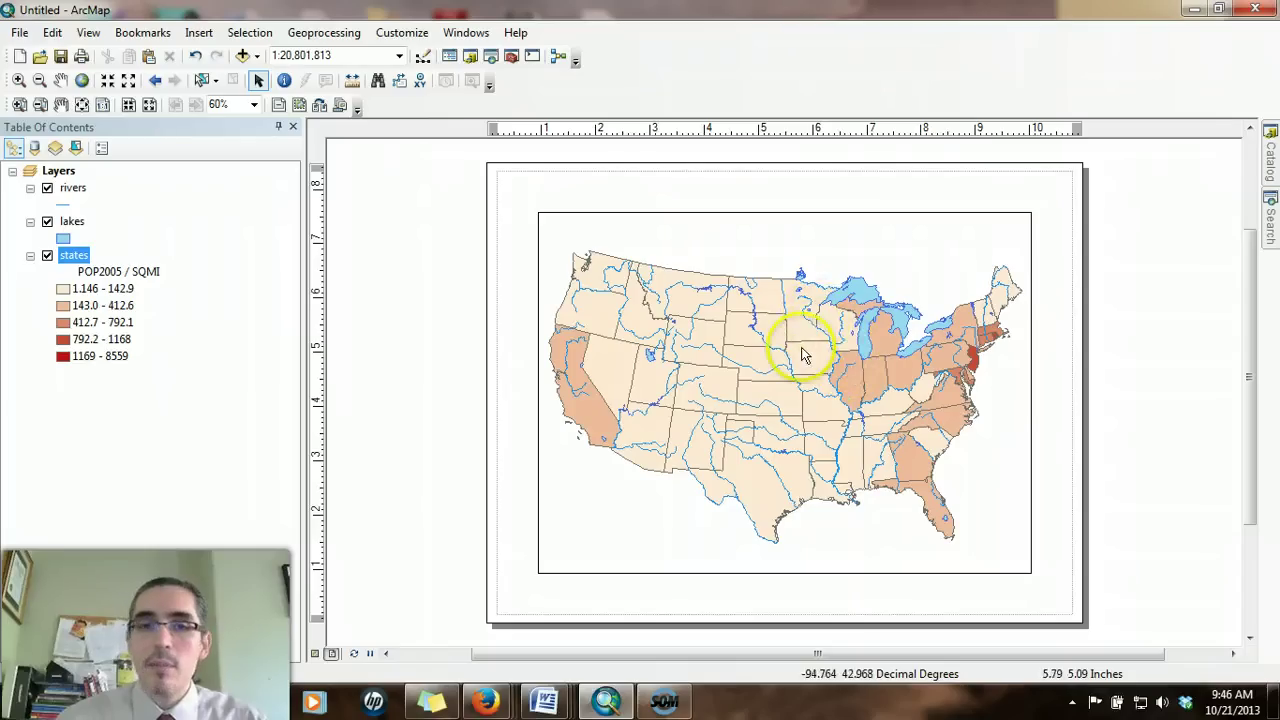
- Drag the map's data frame slightly upward on the layout page, then deselect it
left_click(749, 371)
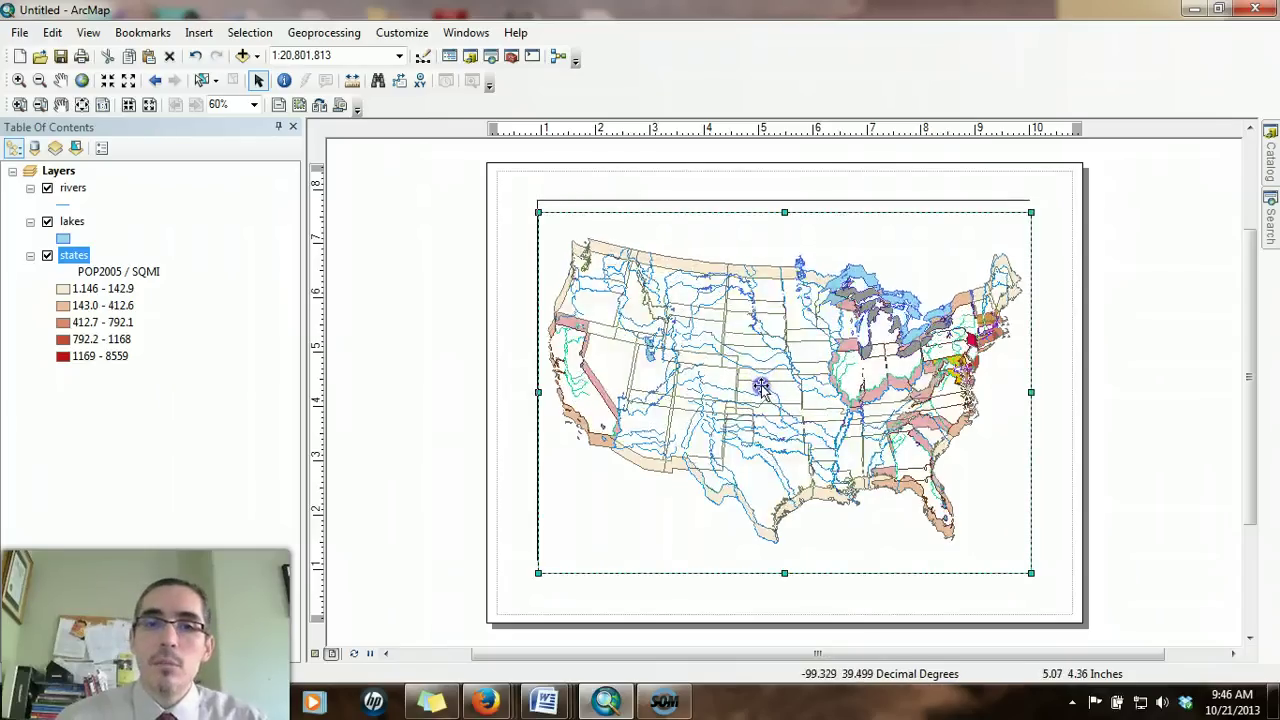
left_click_drag(761, 387, 763, 371)
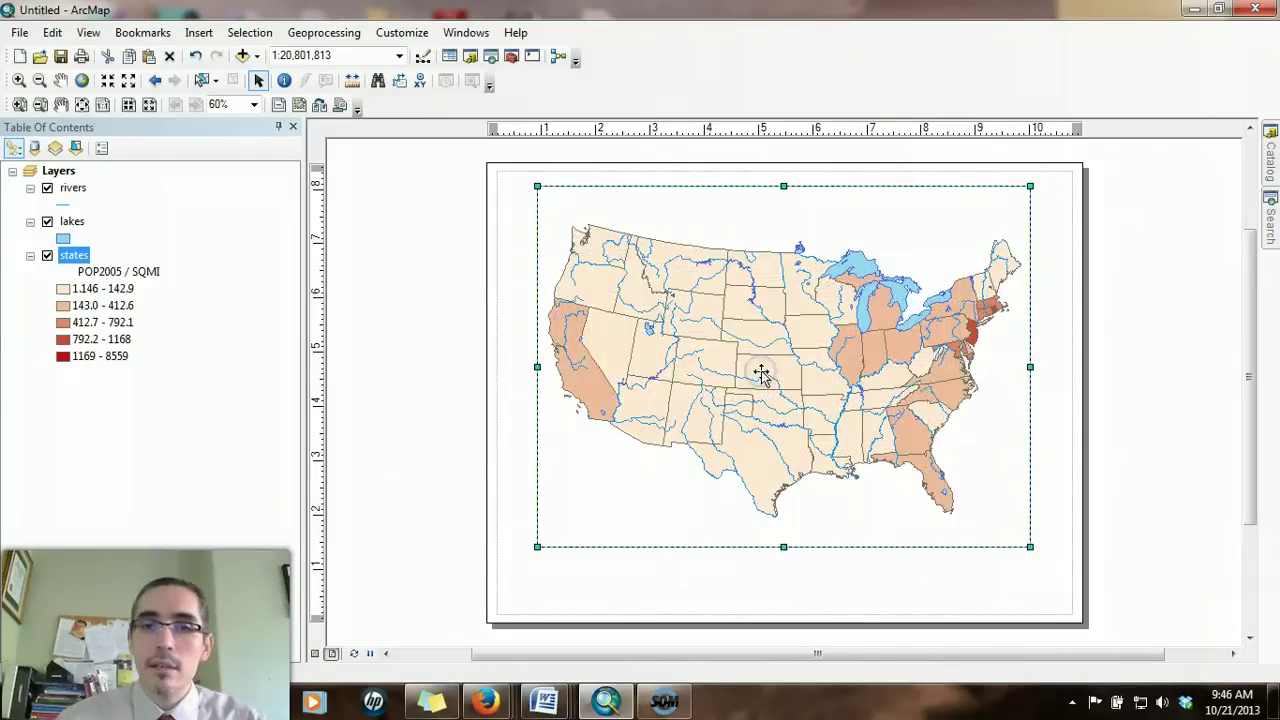
left_click_drag(761, 373, 761, 368)
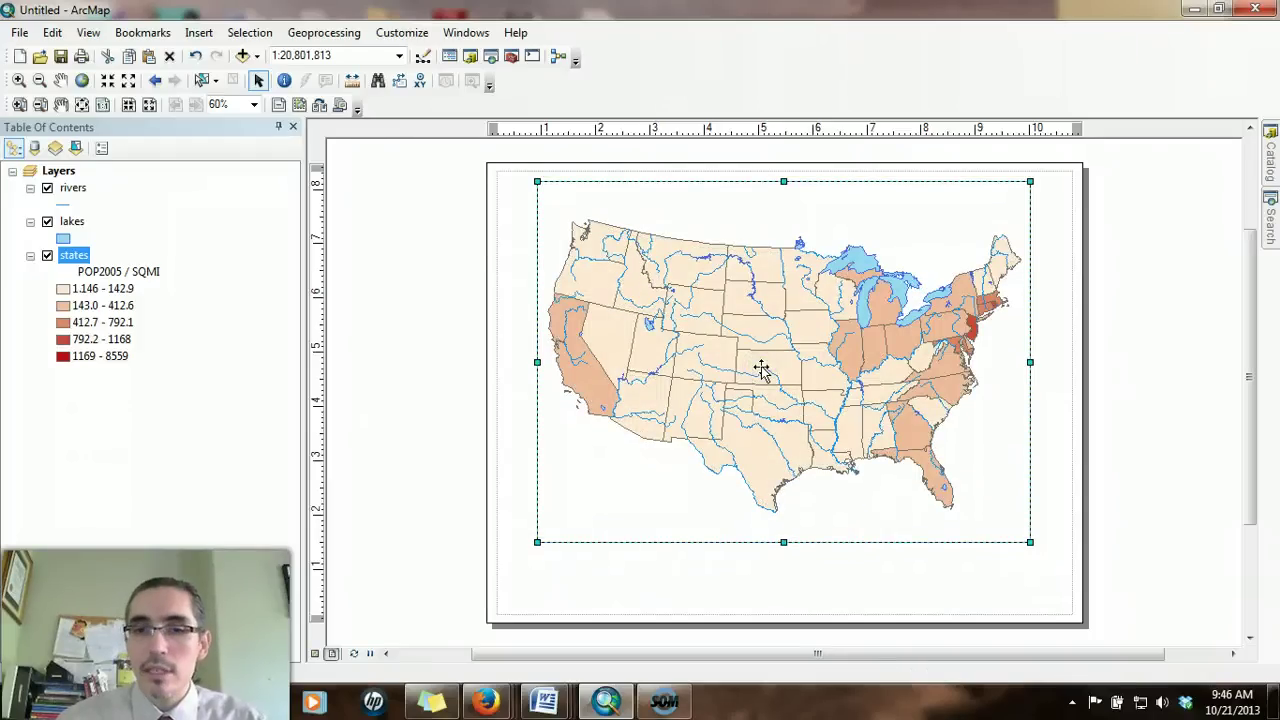
left_click(762, 590)
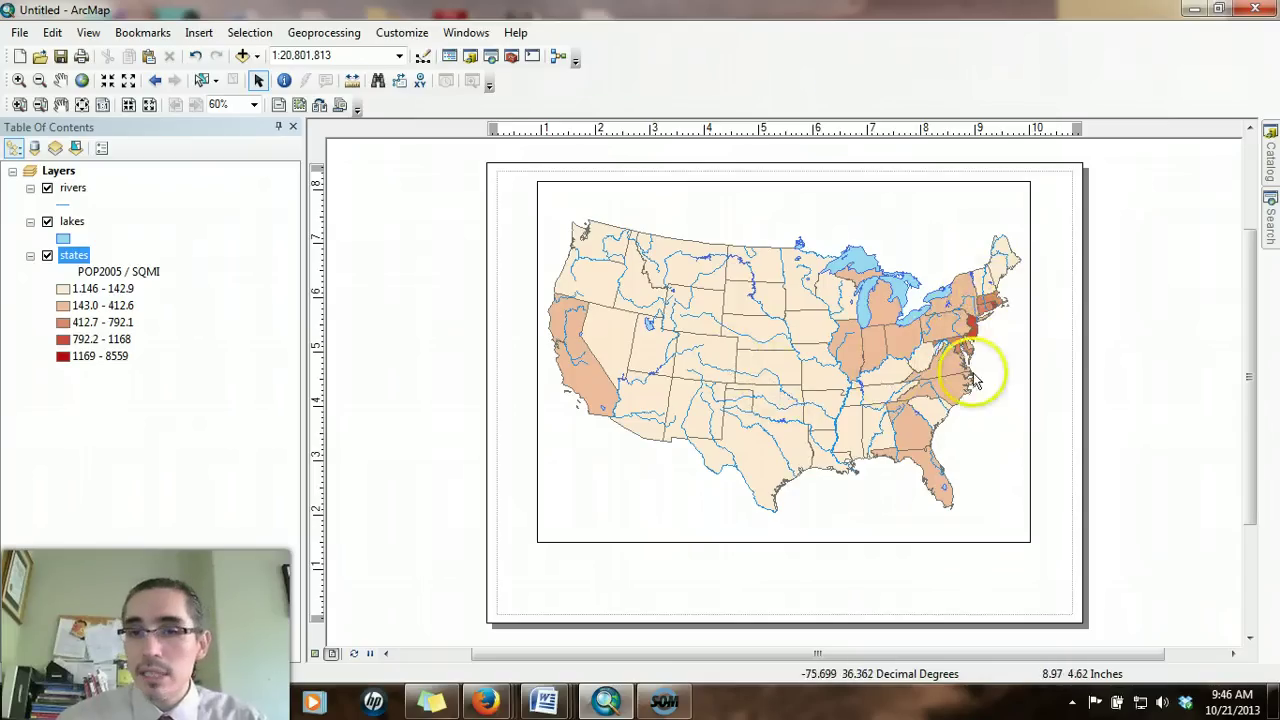
- Insert a legend with rivers and lakes removed and the default title cleared
left_click(200, 33)
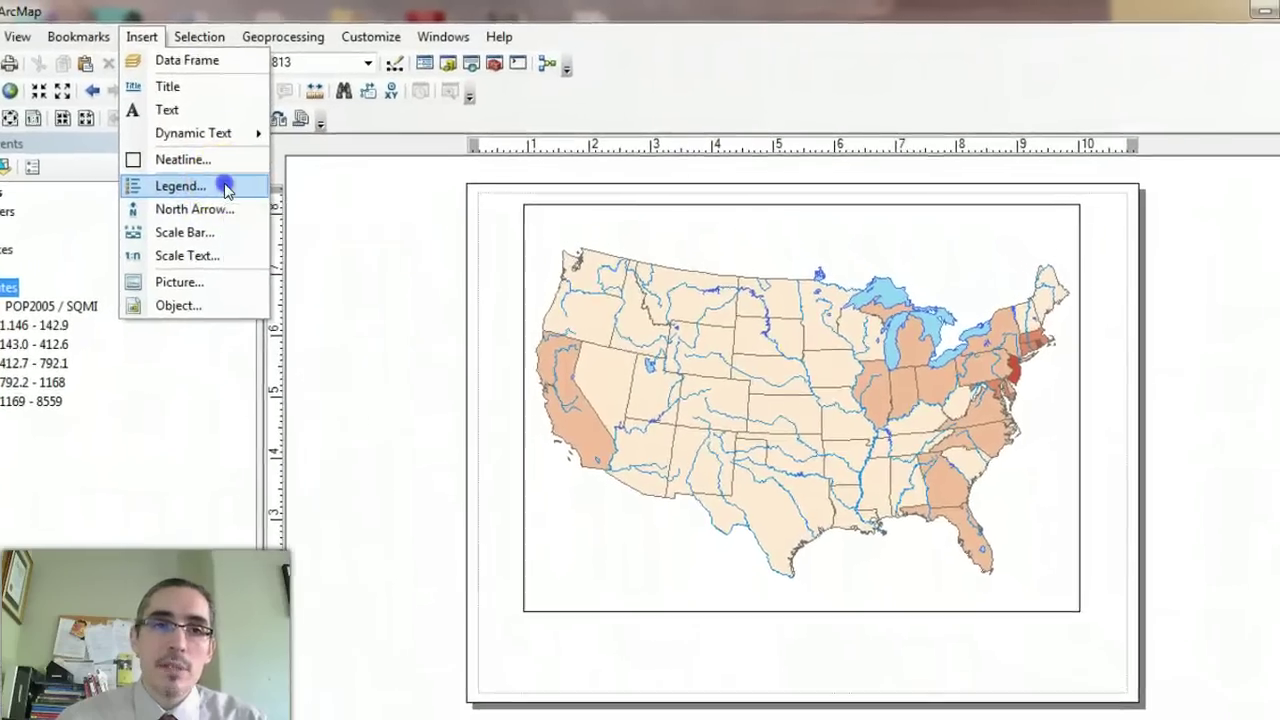
left_click(226, 188)
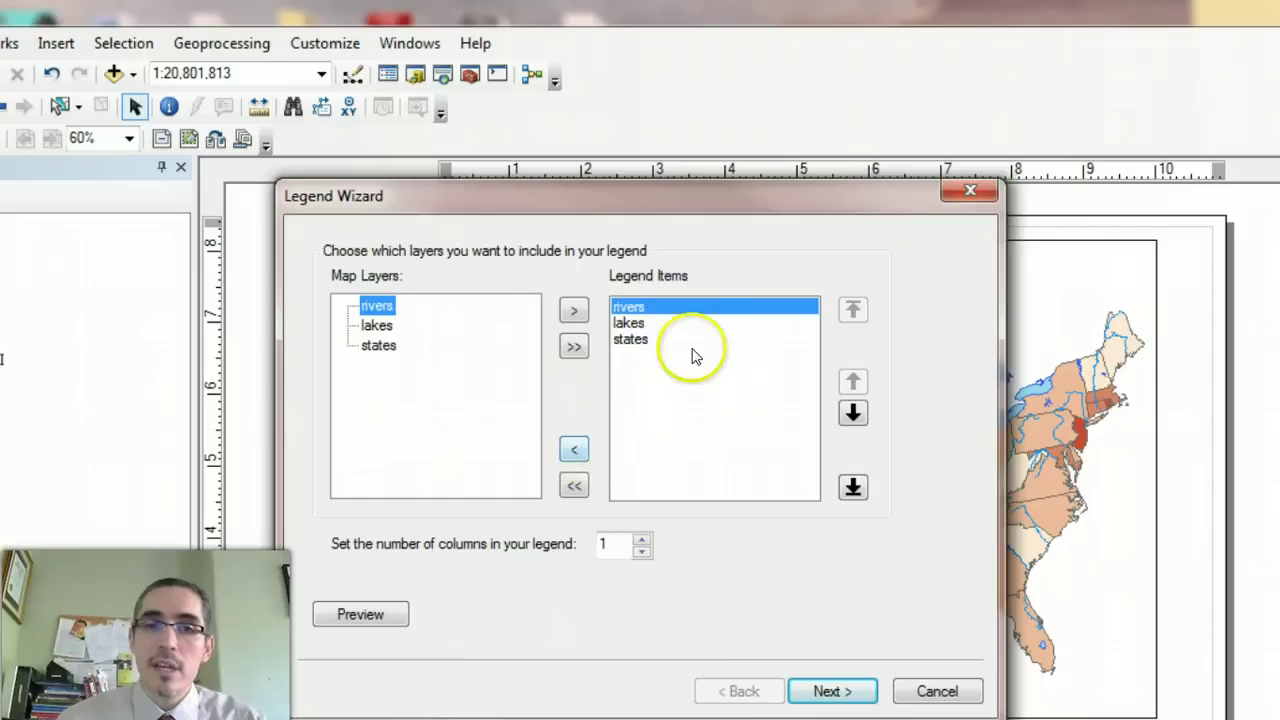
left_click(574, 450)
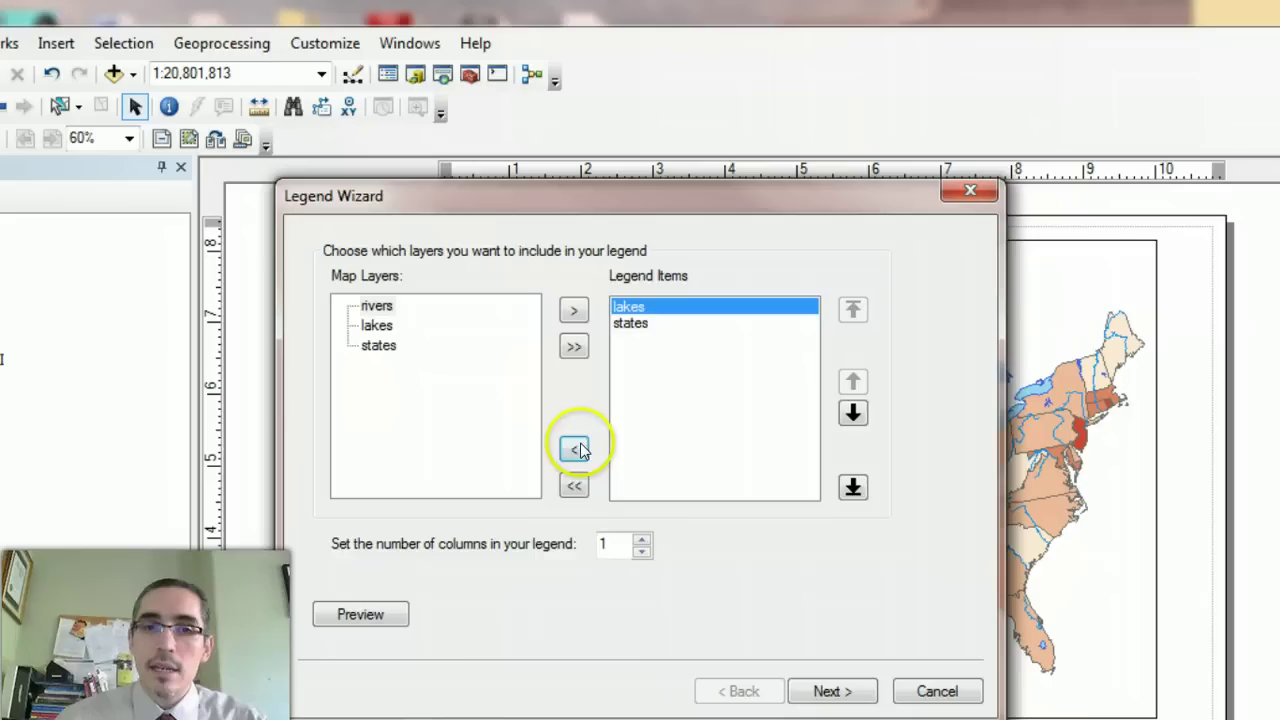
left_click(576, 449)
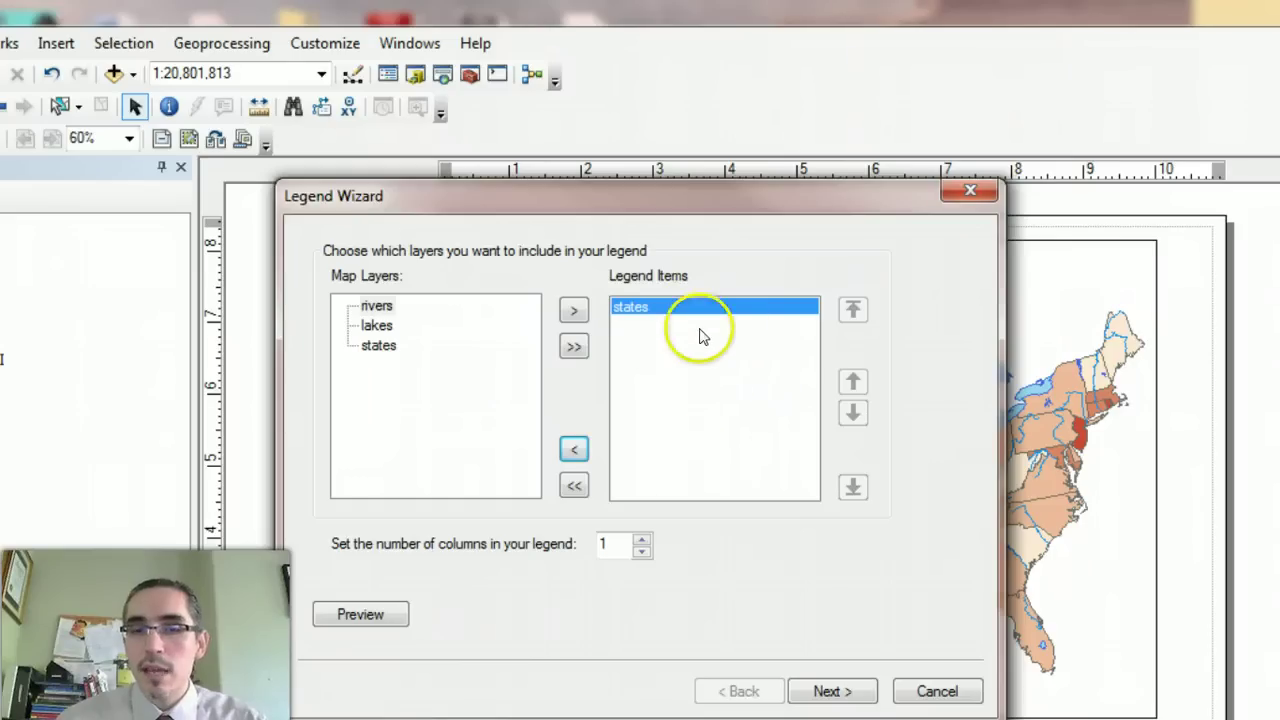
left_click(838, 692)
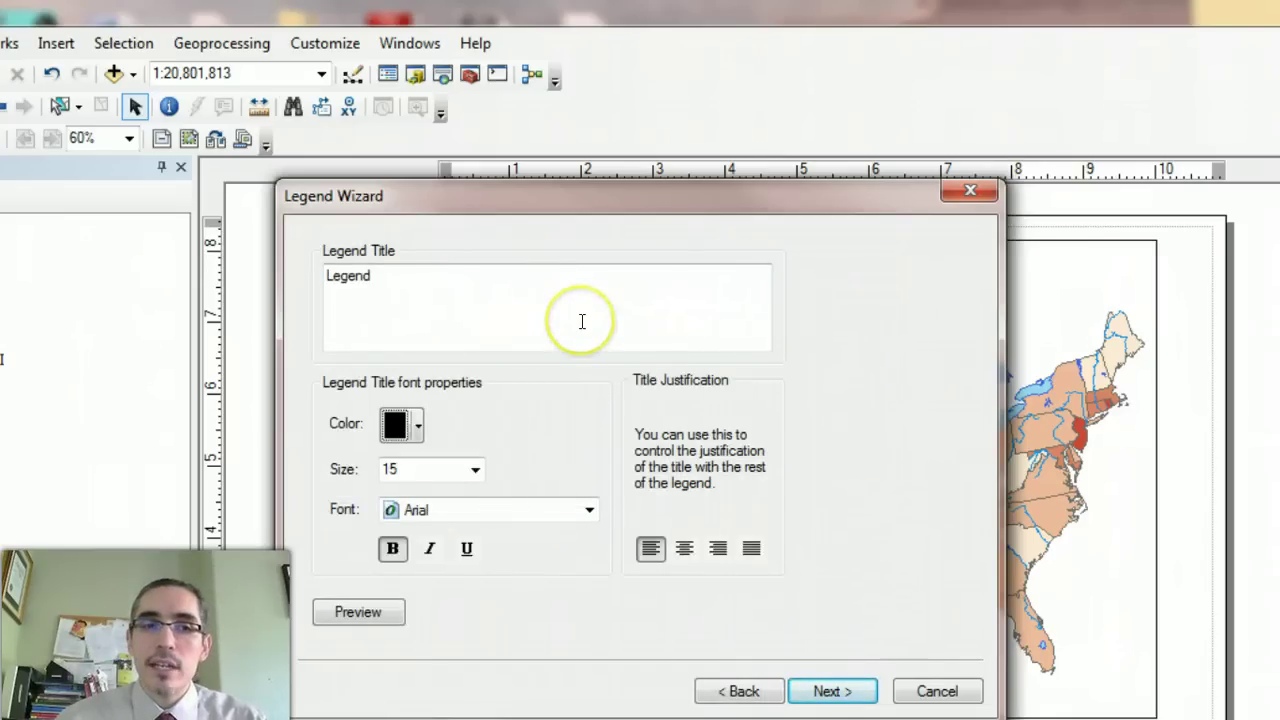
double_click(340, 276)
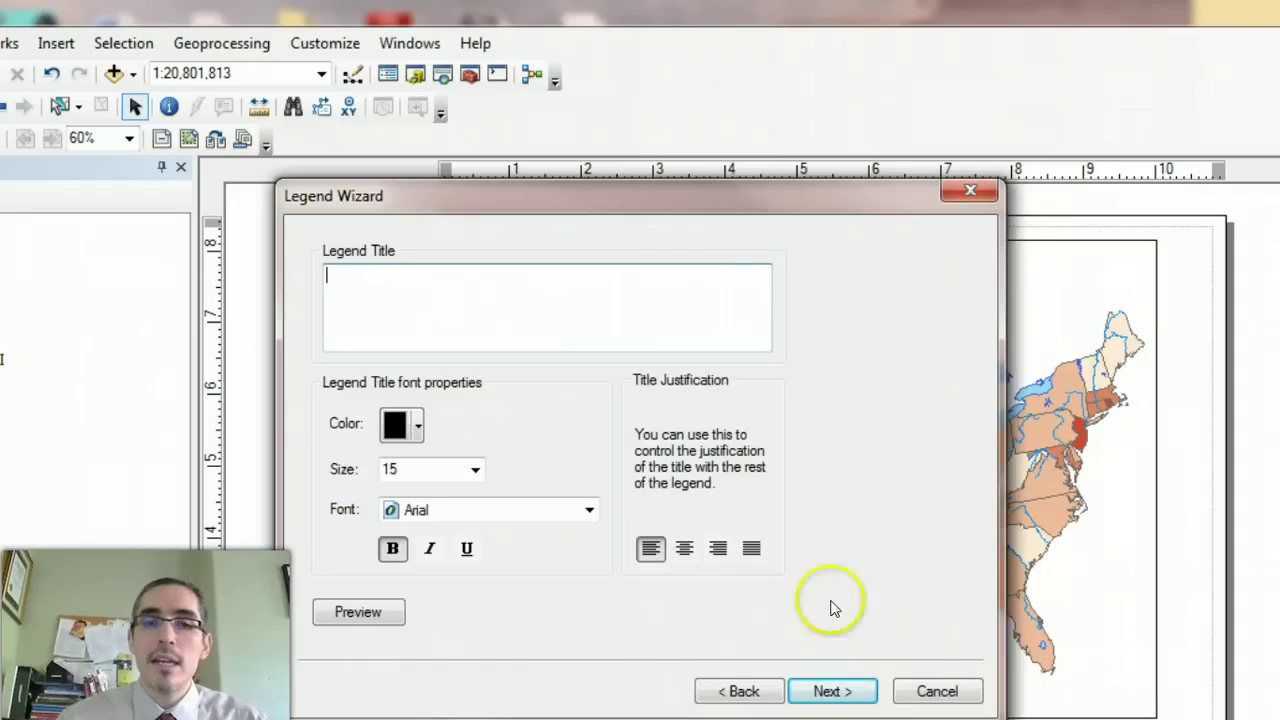
- Give the legend a 0.5 Point border and place it at the map's lower-left
left_click(836, 690)
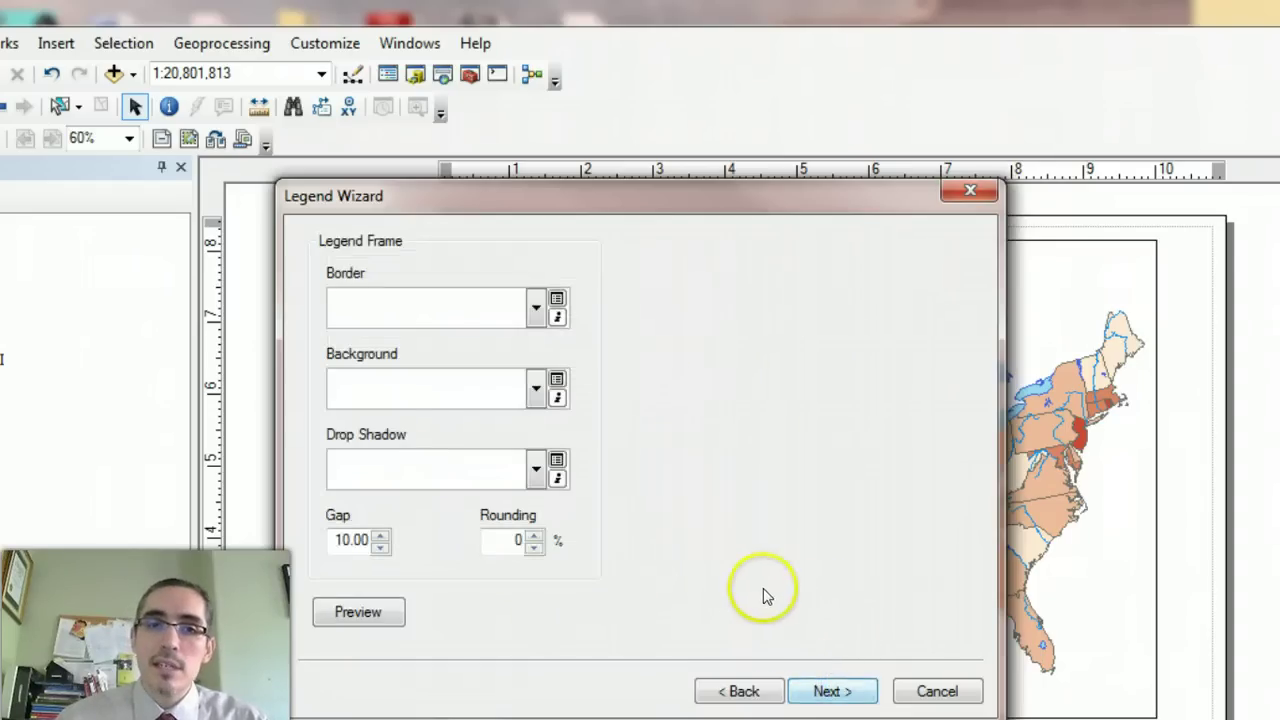
left_click(533, 314)
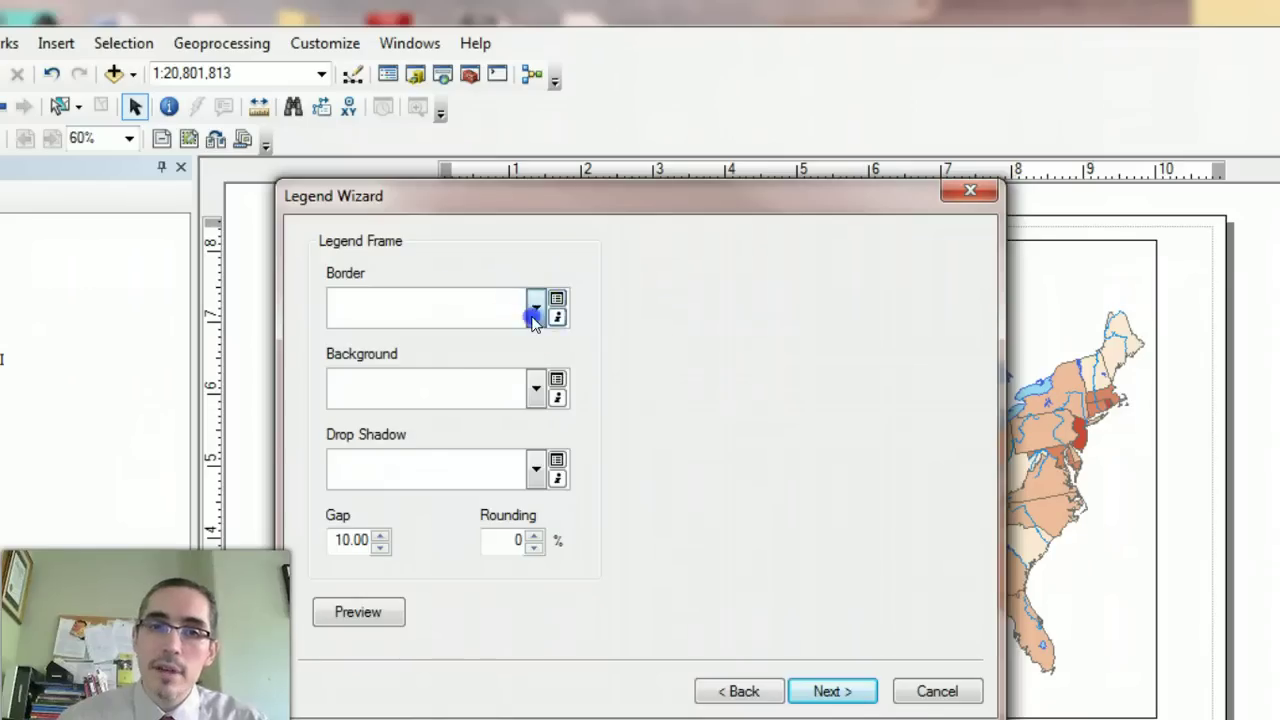
left_click(402, 377)
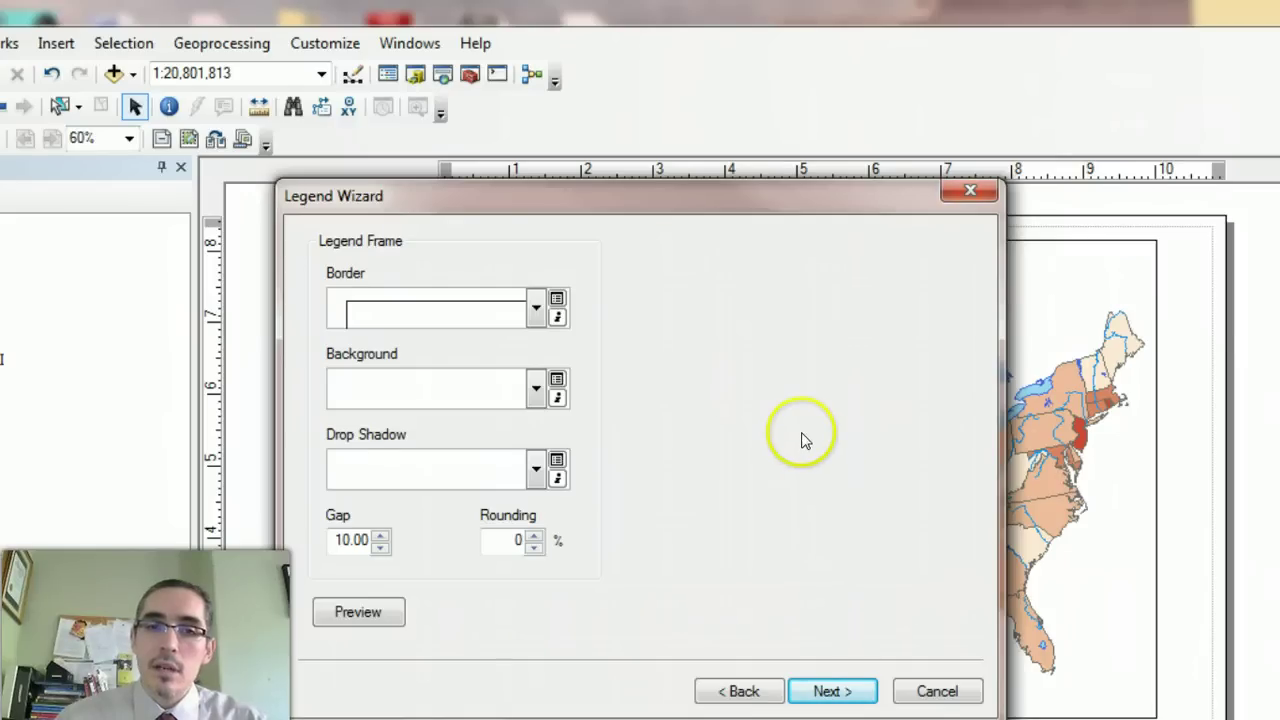
left_click(829, 691)
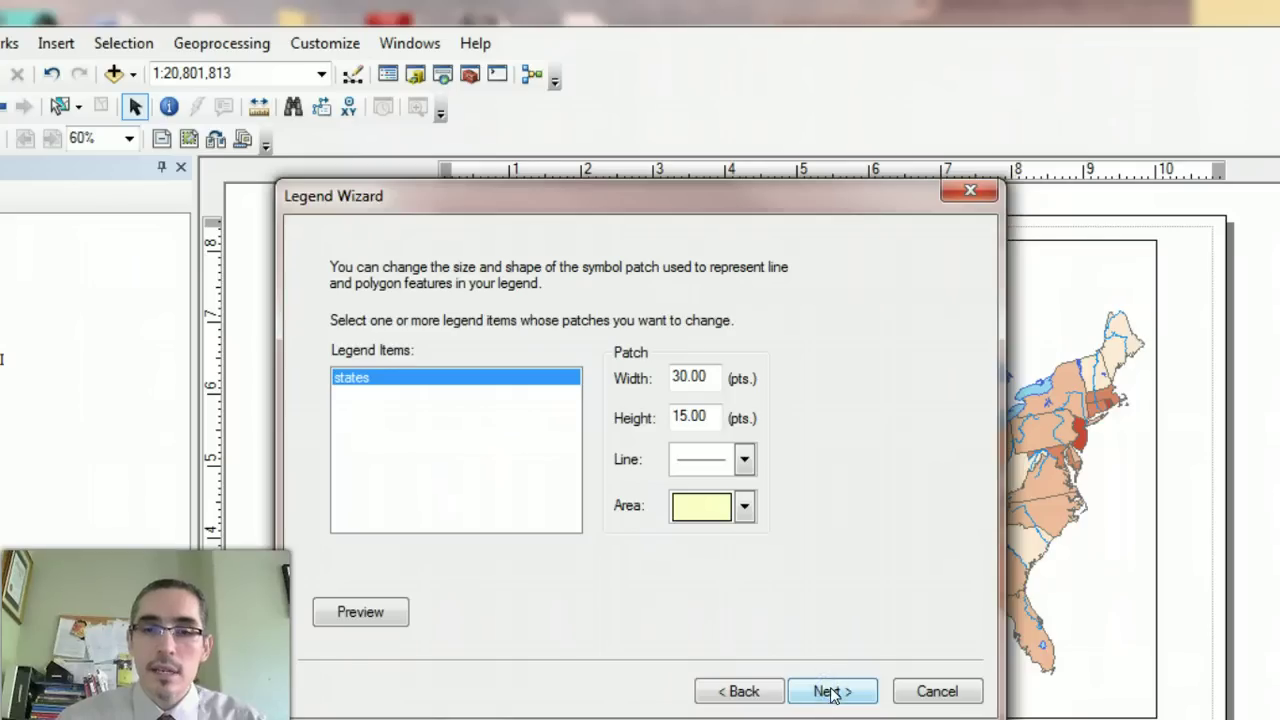
left_click(849, 690)
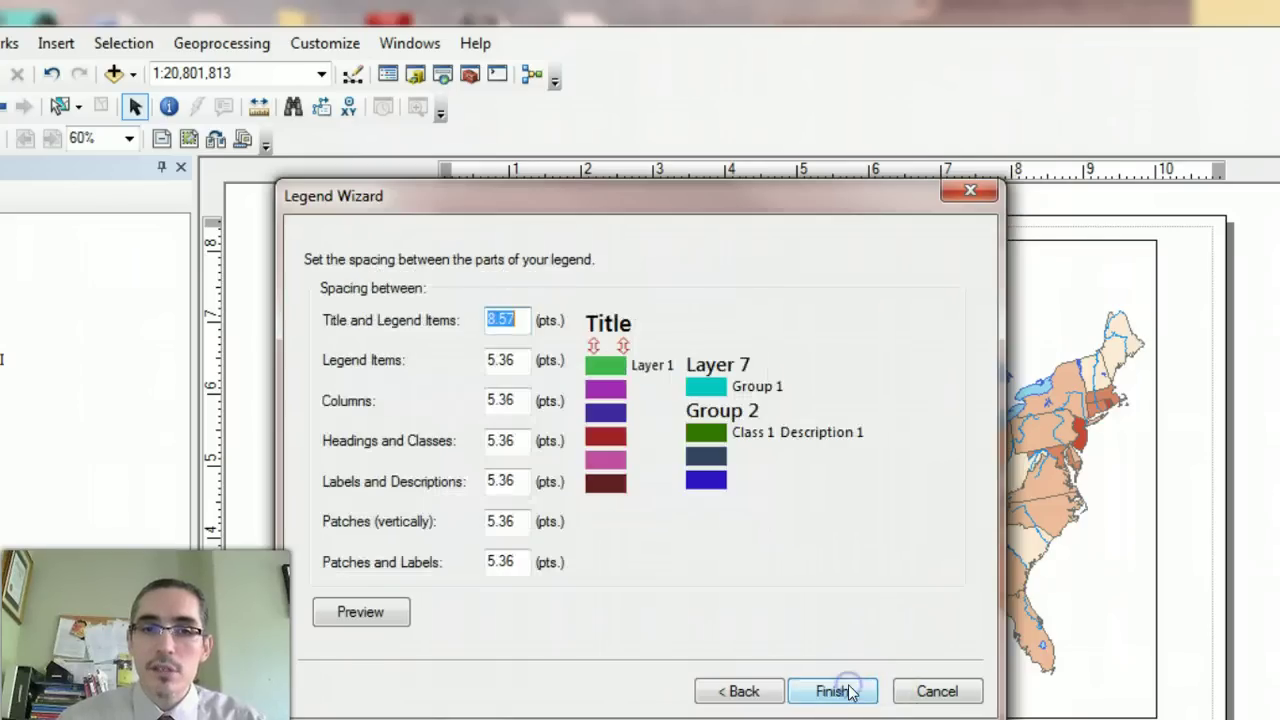
left_click(849, 690)
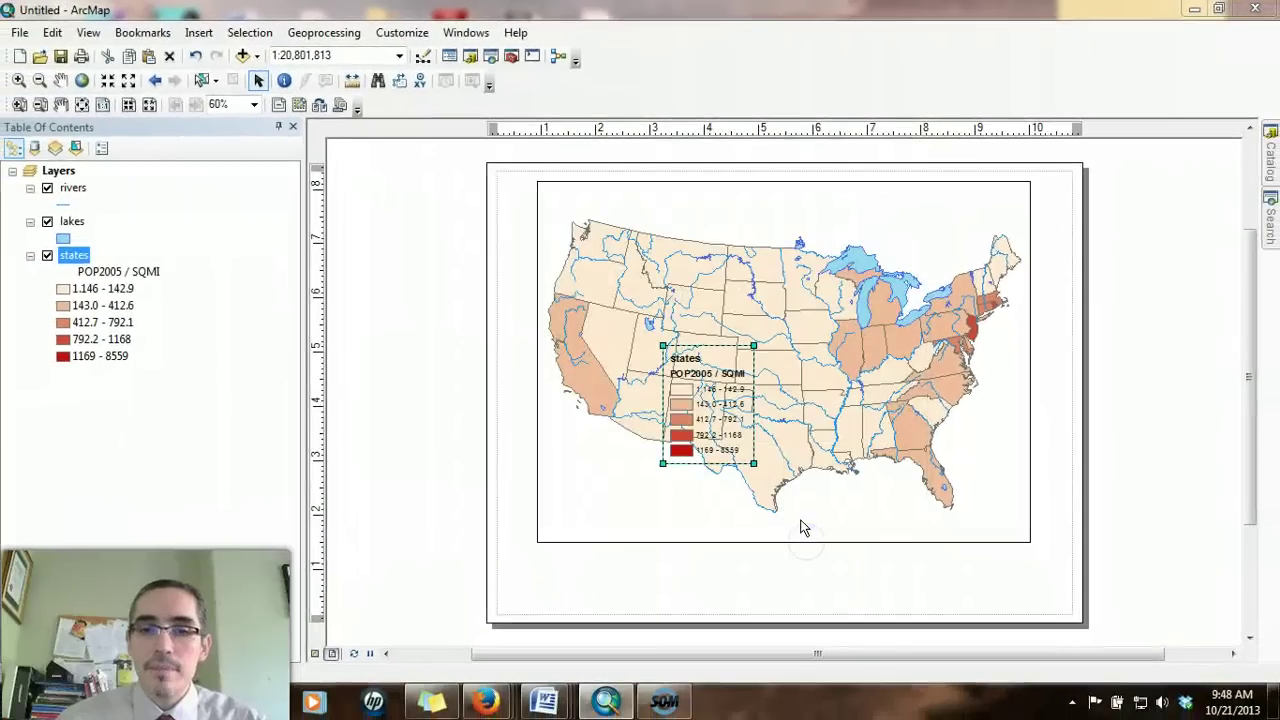
left_click_drag(737, 403, 598, 541)
left_click(613, 562)
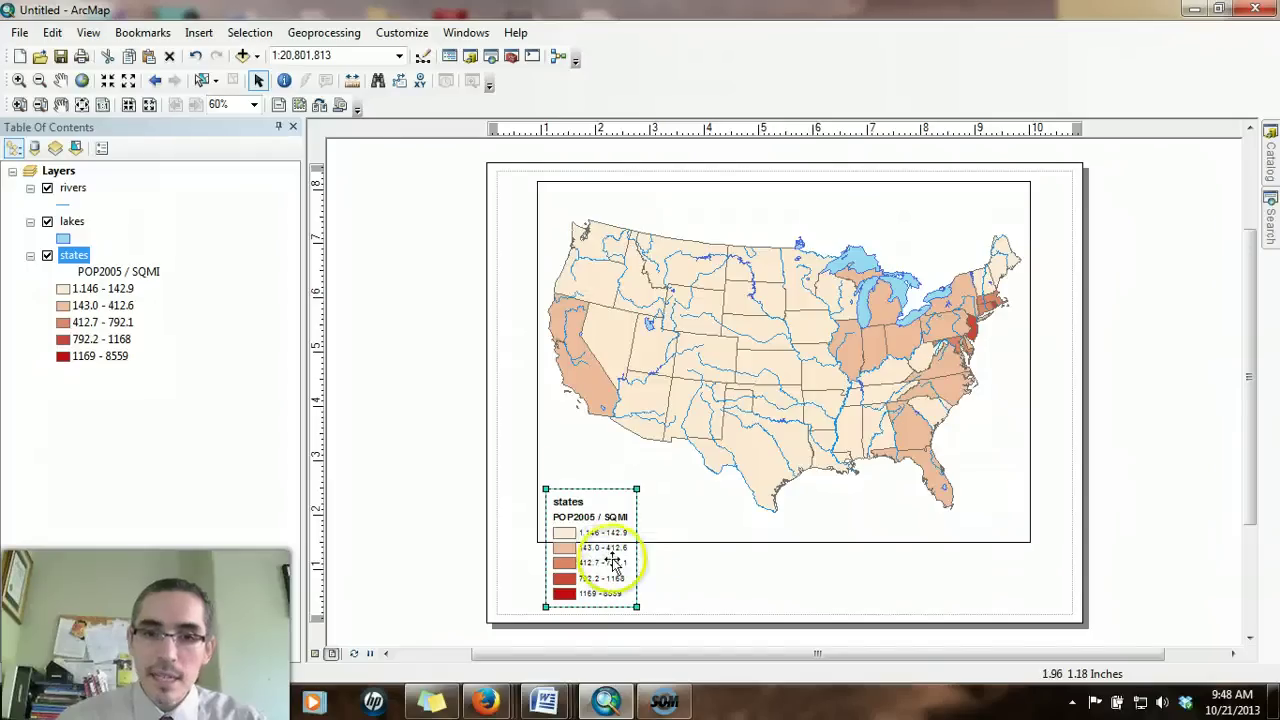
- Rename the POP2005 / SQMI legend heading to 'Pop Density per Sq Mile'
left_click(120, 274)
left_click(120, 274)
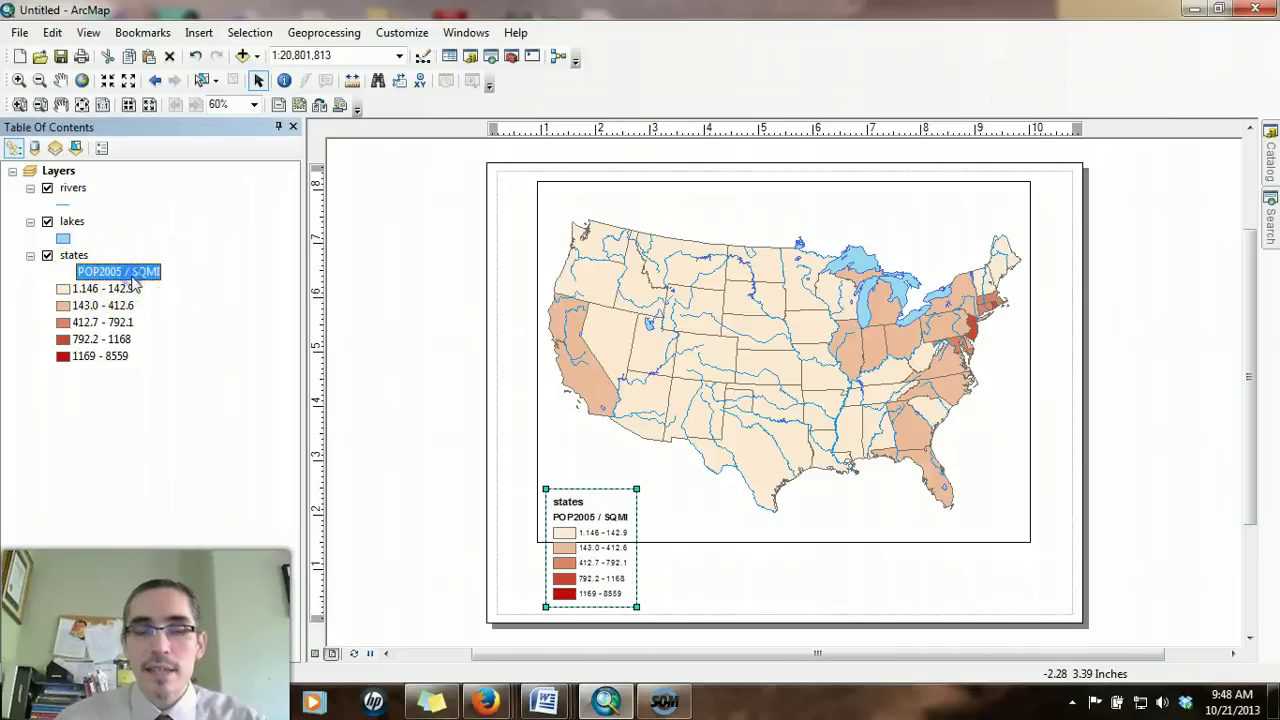
left_click(249, 313)
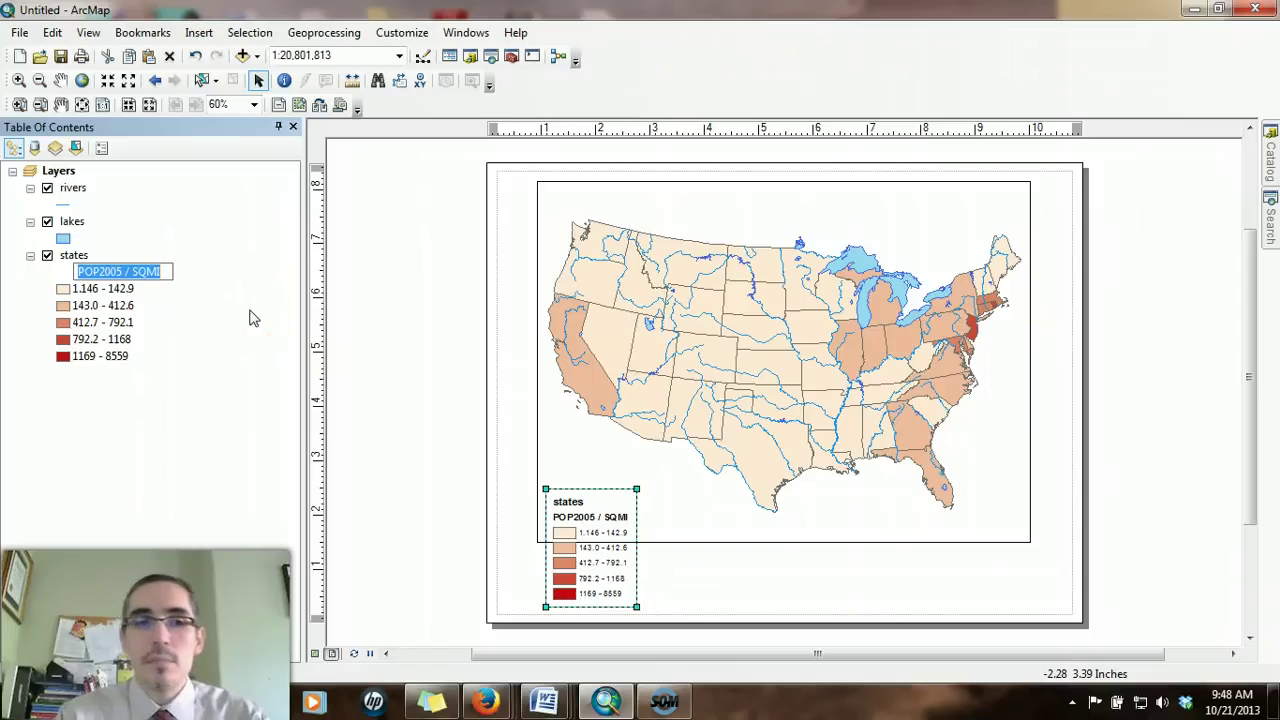
type("Pop Density per Sq Mile")
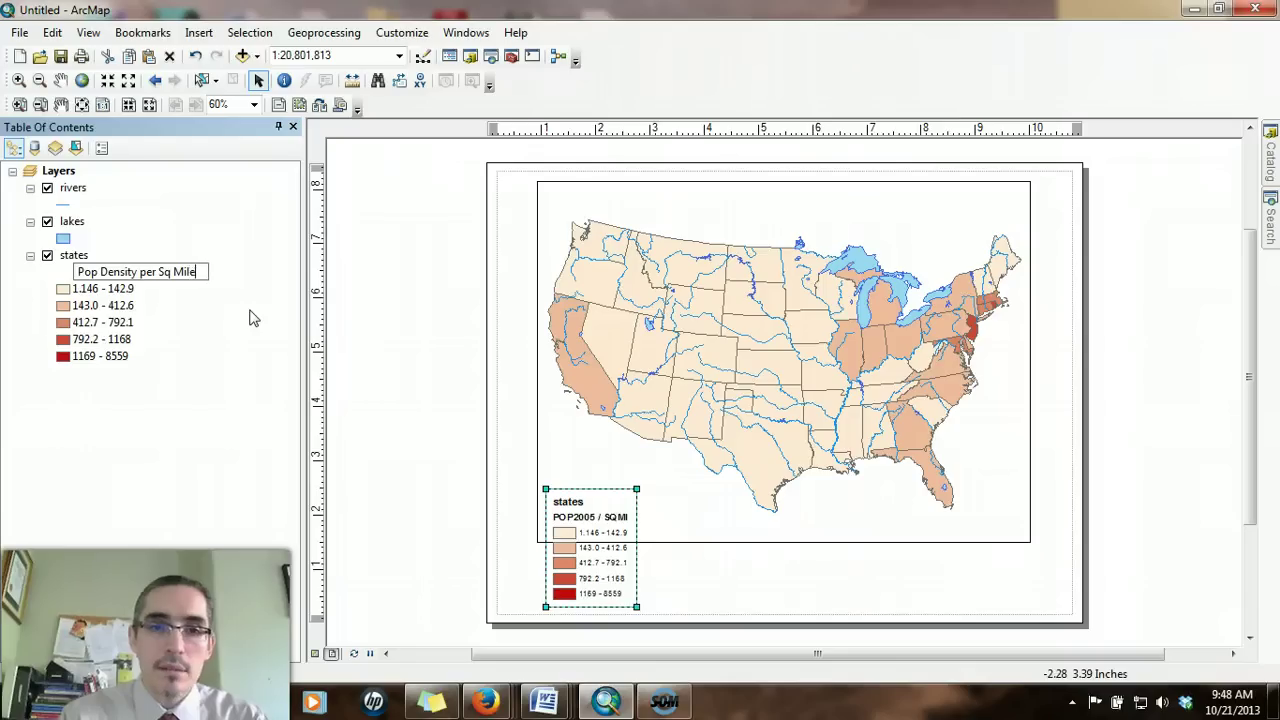
key("Return")
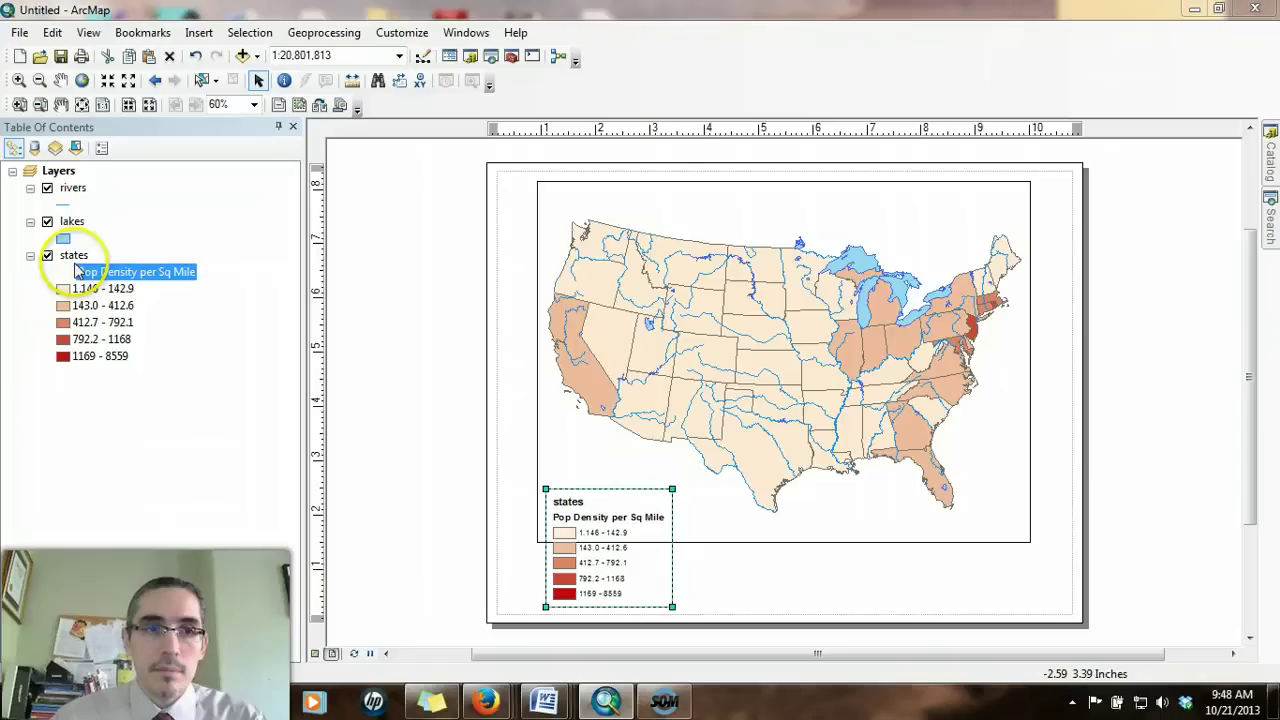
- Blank out the states layer name in the legend and nudge the legend into position
left_click(80, 257)
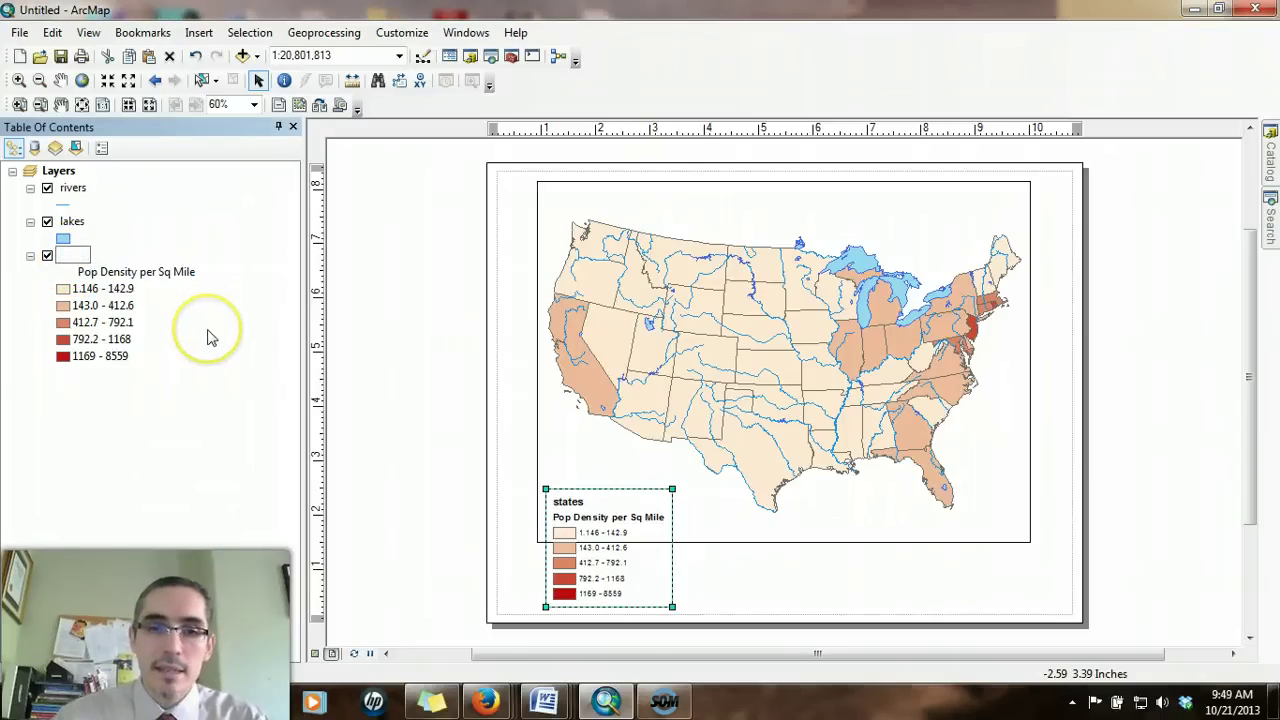
key("Return")
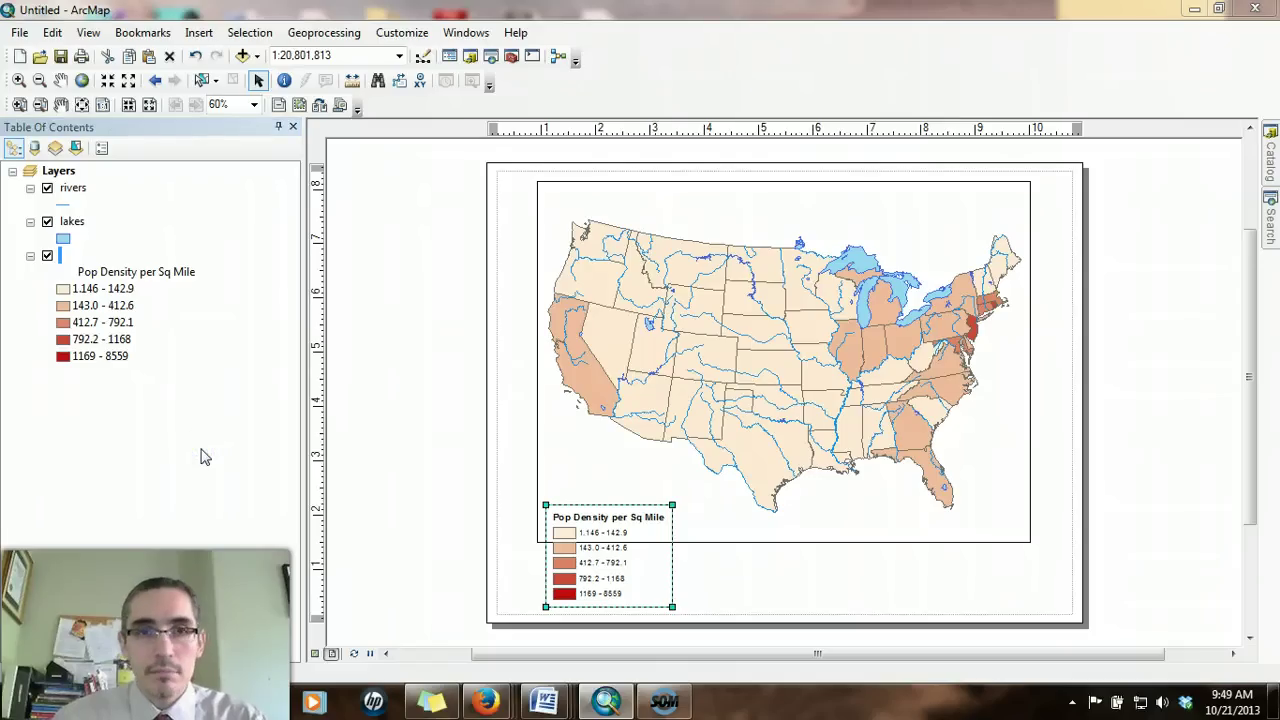
left_click(194, 449)
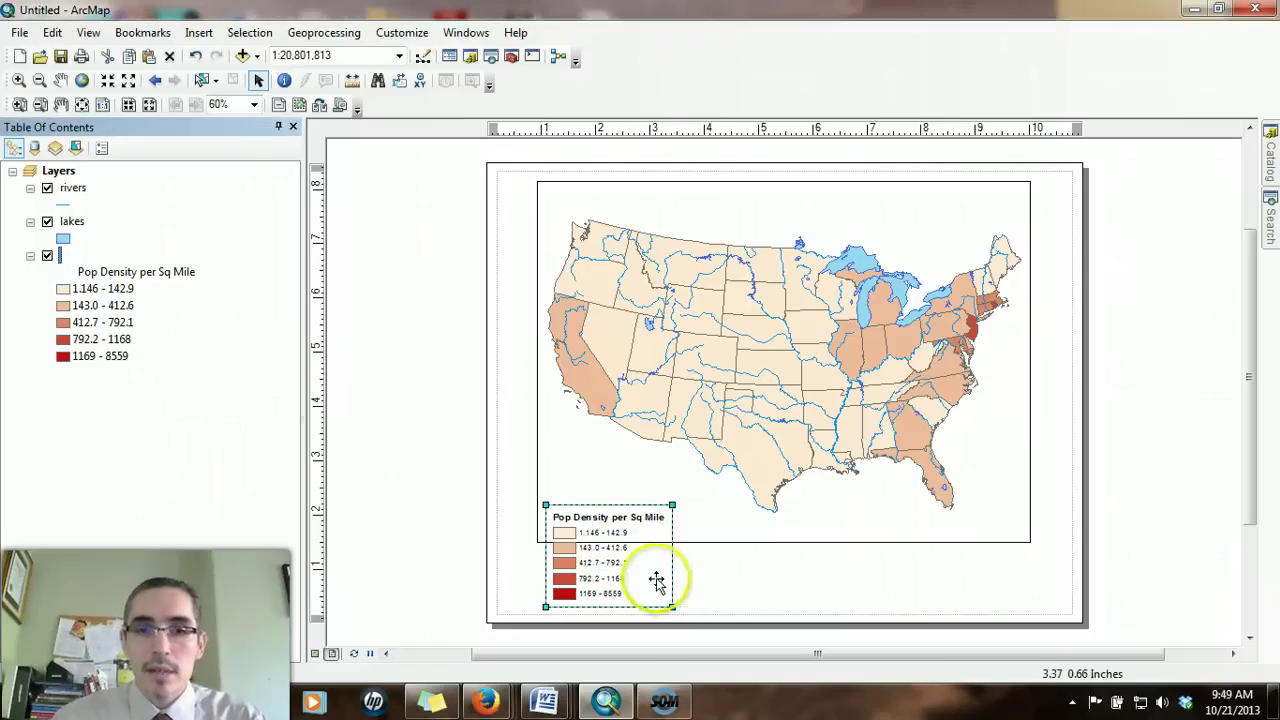
mouse_move(616, 578)
left_mouse_down()
mouse_move(629, 586)
mouse_move(623, 571)
mouse_move(588, 566)
mouse_move(598, 577)
mouse_move(634, 557)
mouse_move(620, 563)
left_mouse_up()
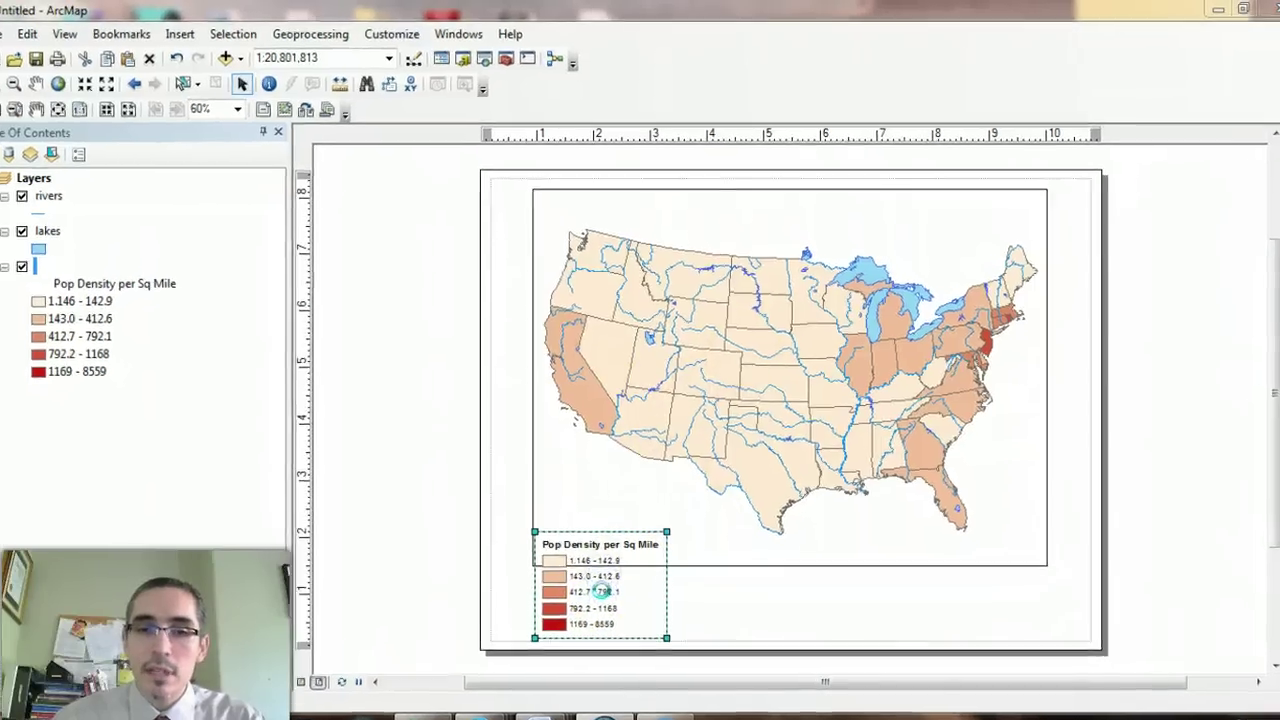
- Change the legend style to Horizontal Bar with Heading, Labels, and Description
double_click(600, 591)
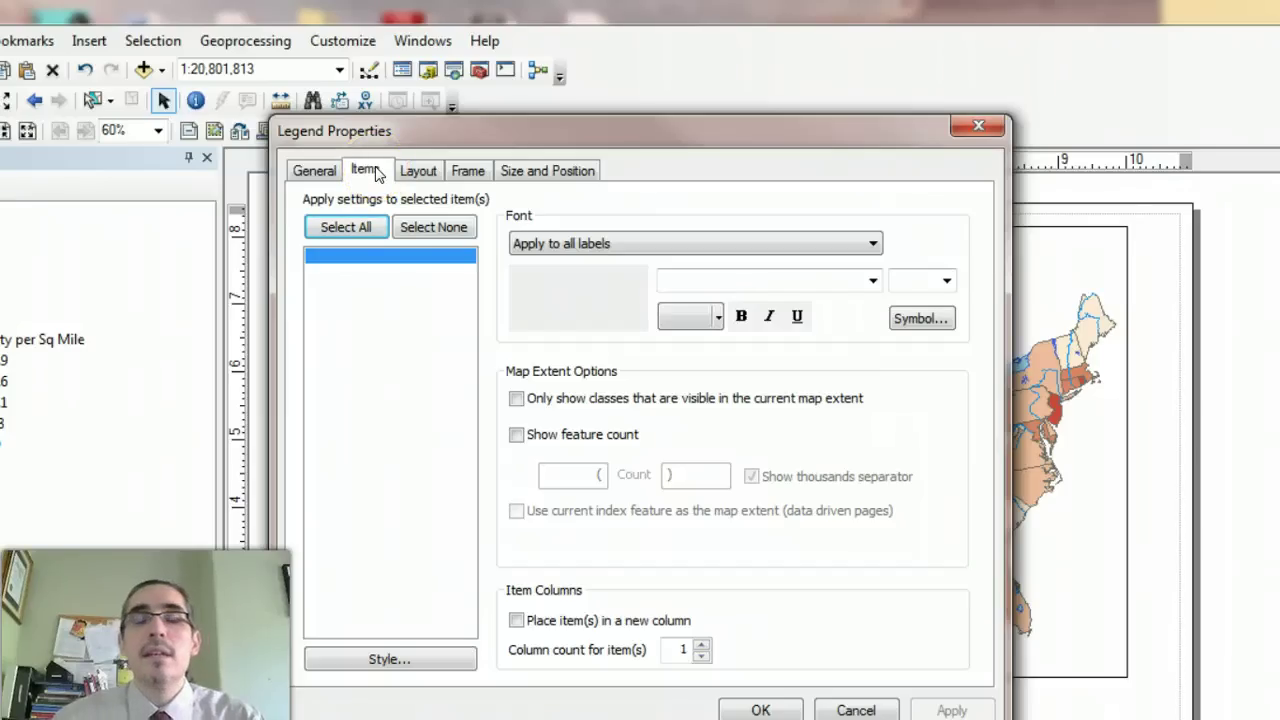
left_click(415, 660)
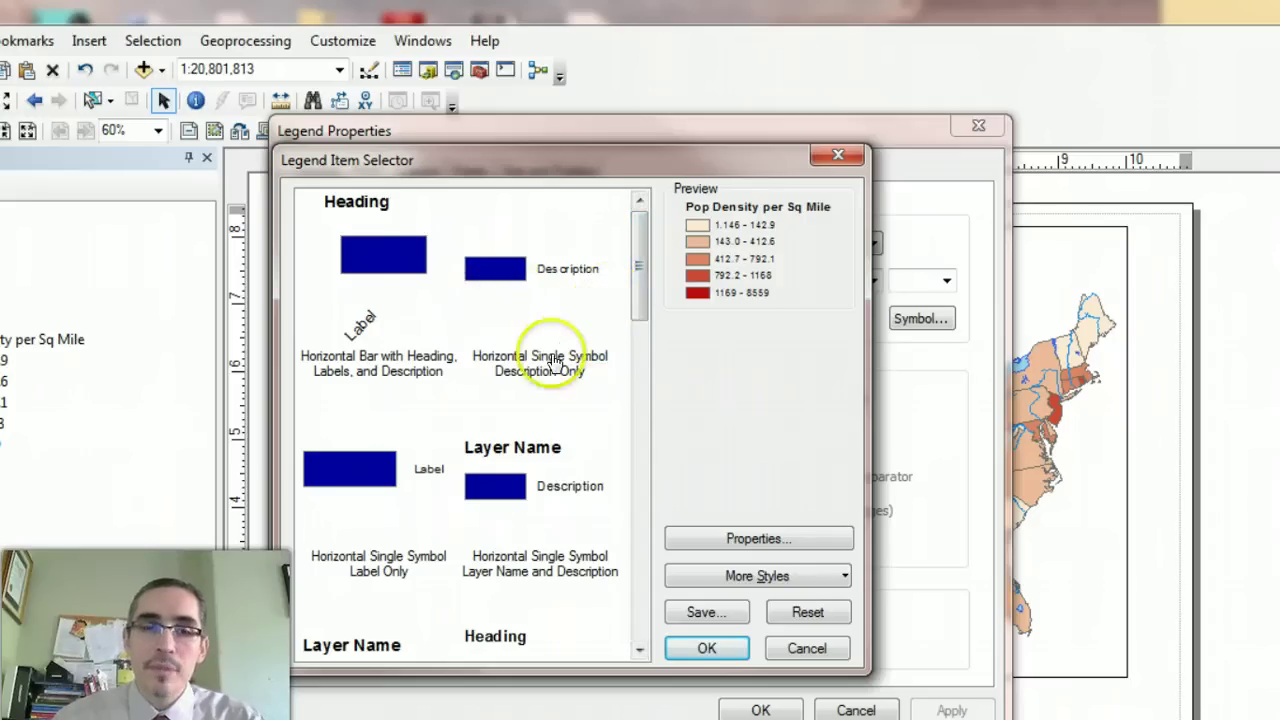
left_click(380, 273)
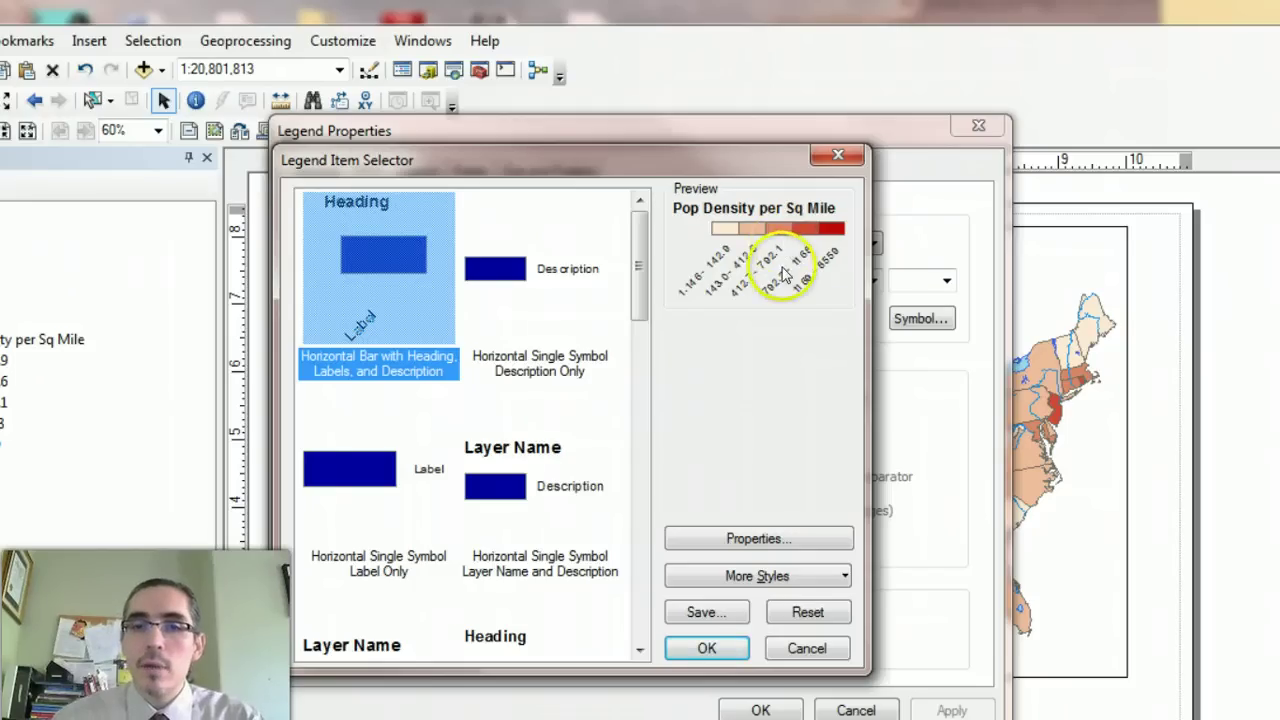
left_click(722, 649)
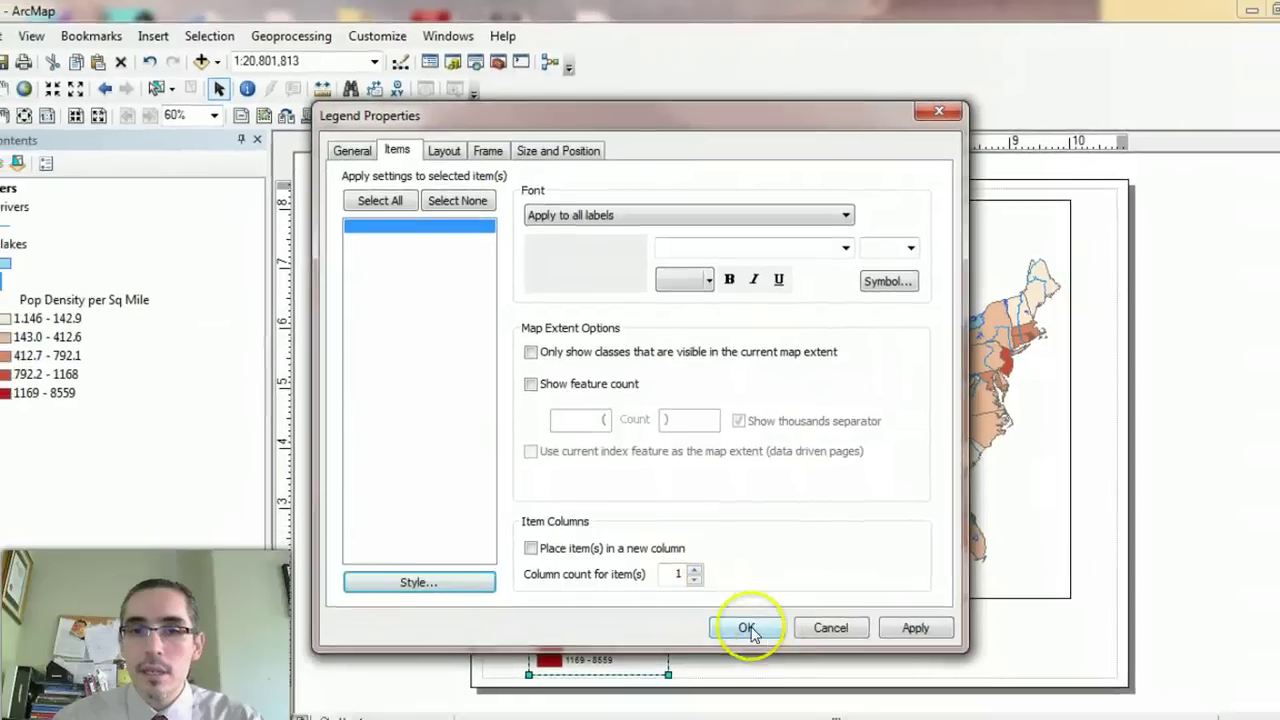
left_click(748, 629)
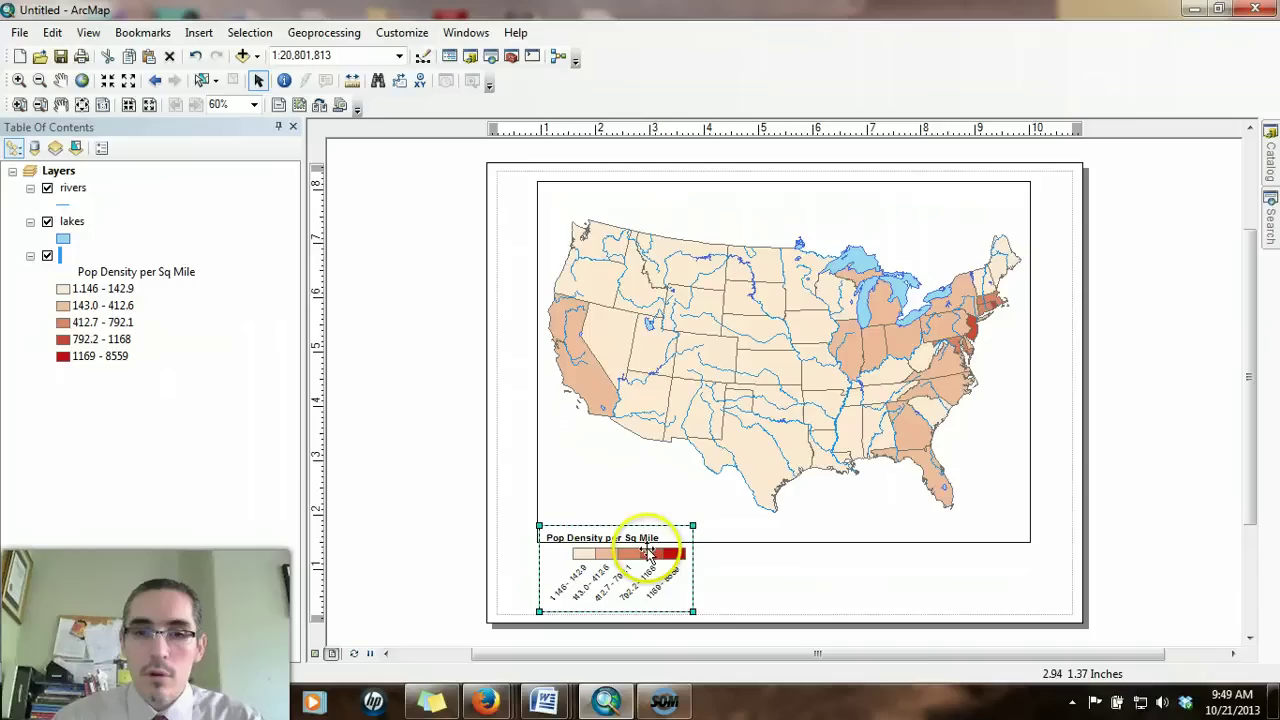
- Shrink the horizontal legend and fit it into the map's lower-left corner
left_click_drag(538, 524, 586, 580)
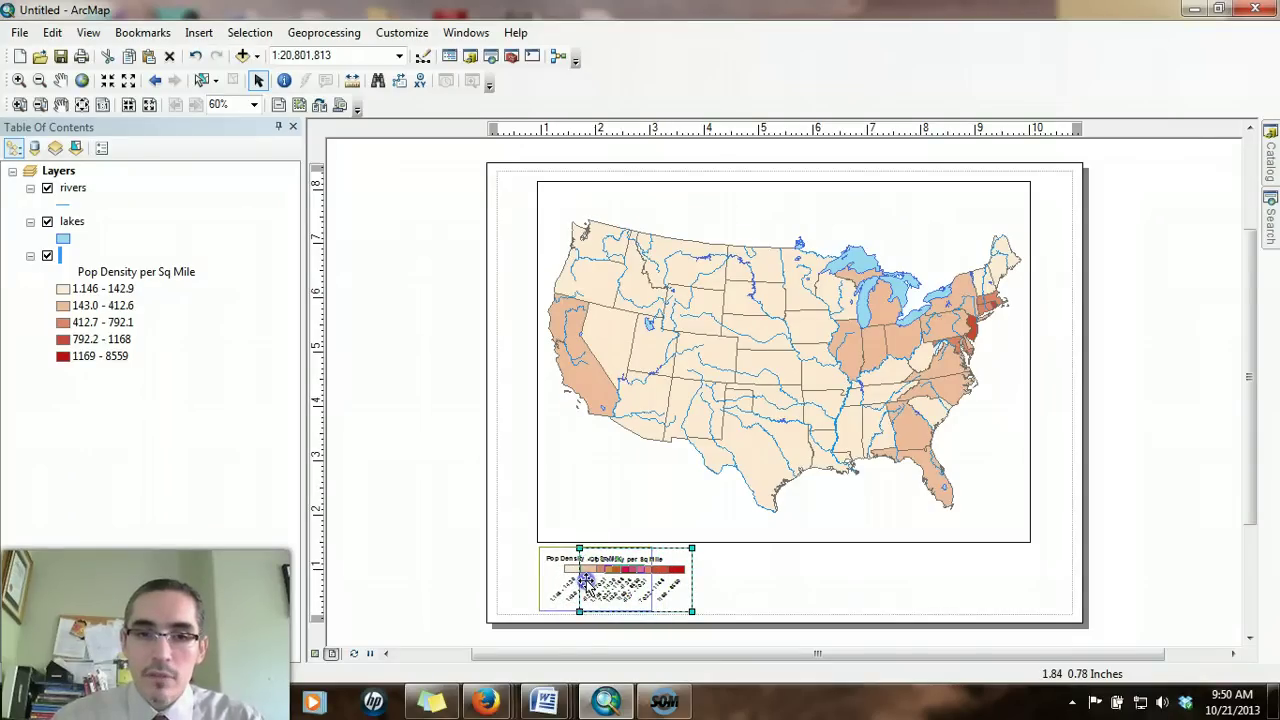
left_click_drag(586, 580, 546, 580)
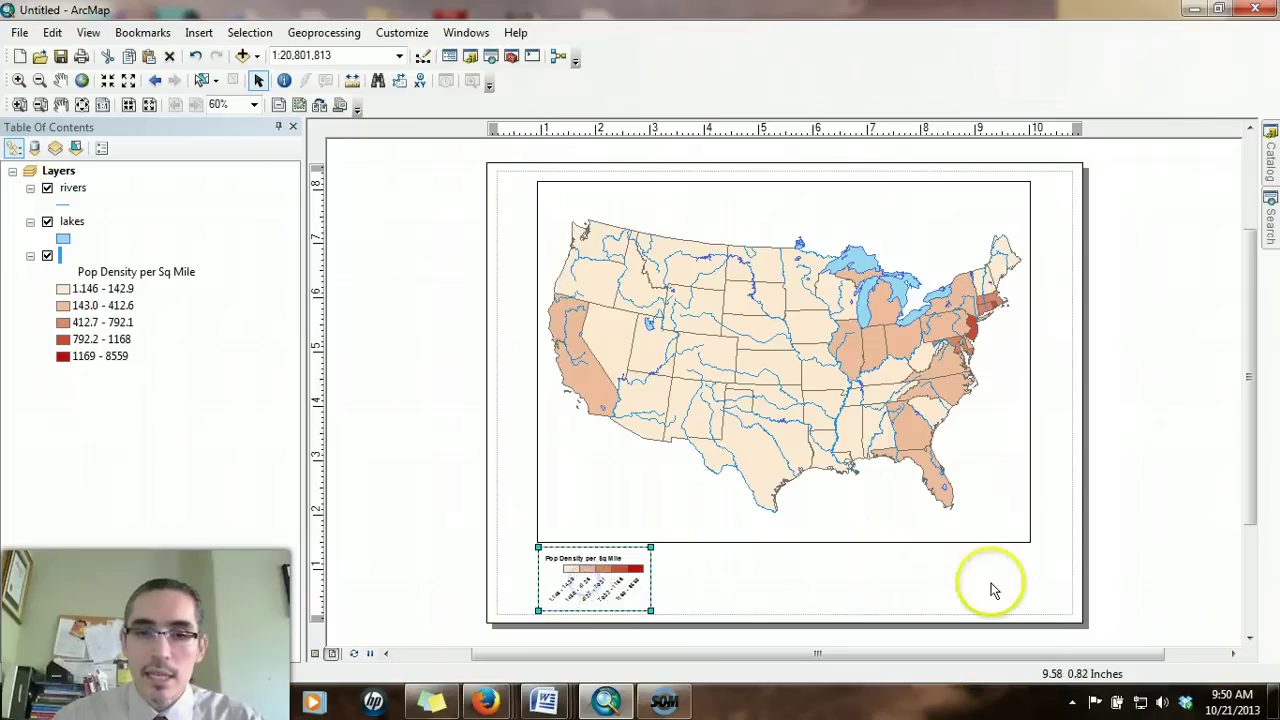
left_click(1113, 521)
left_click(586, 580)
left_click_drag(650, 579, 648, 579)
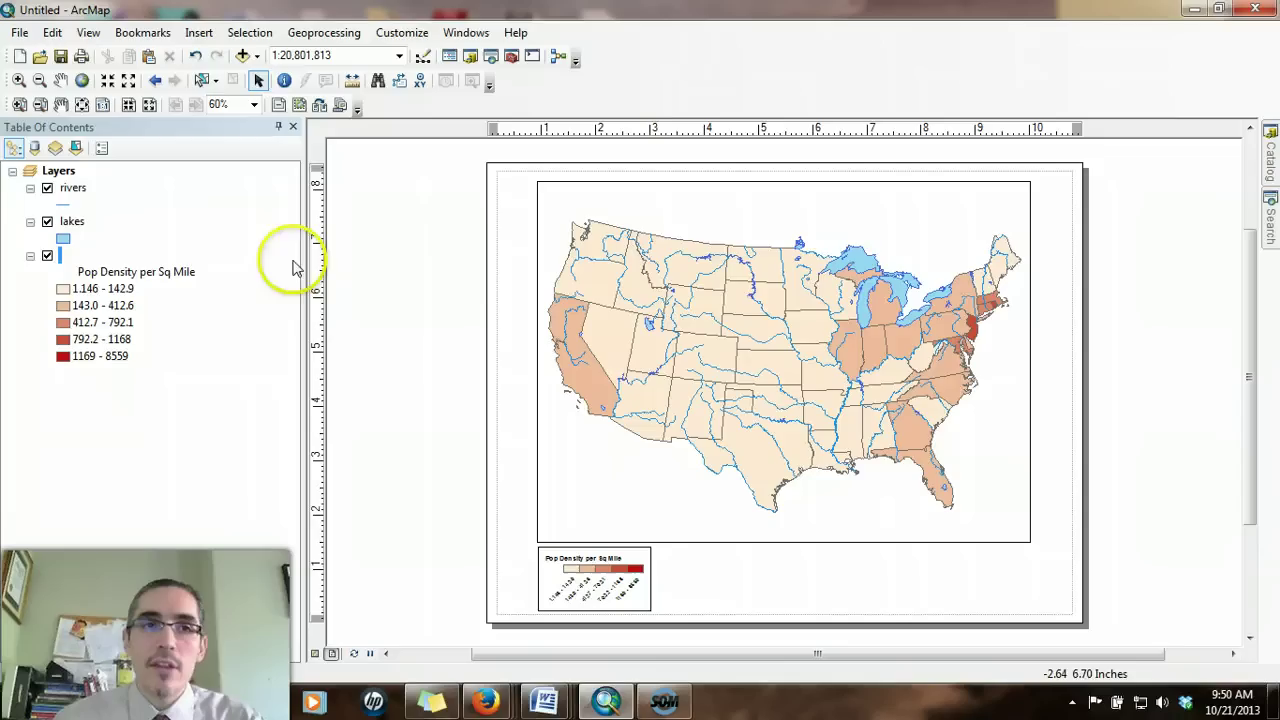
left_click(212, 35)
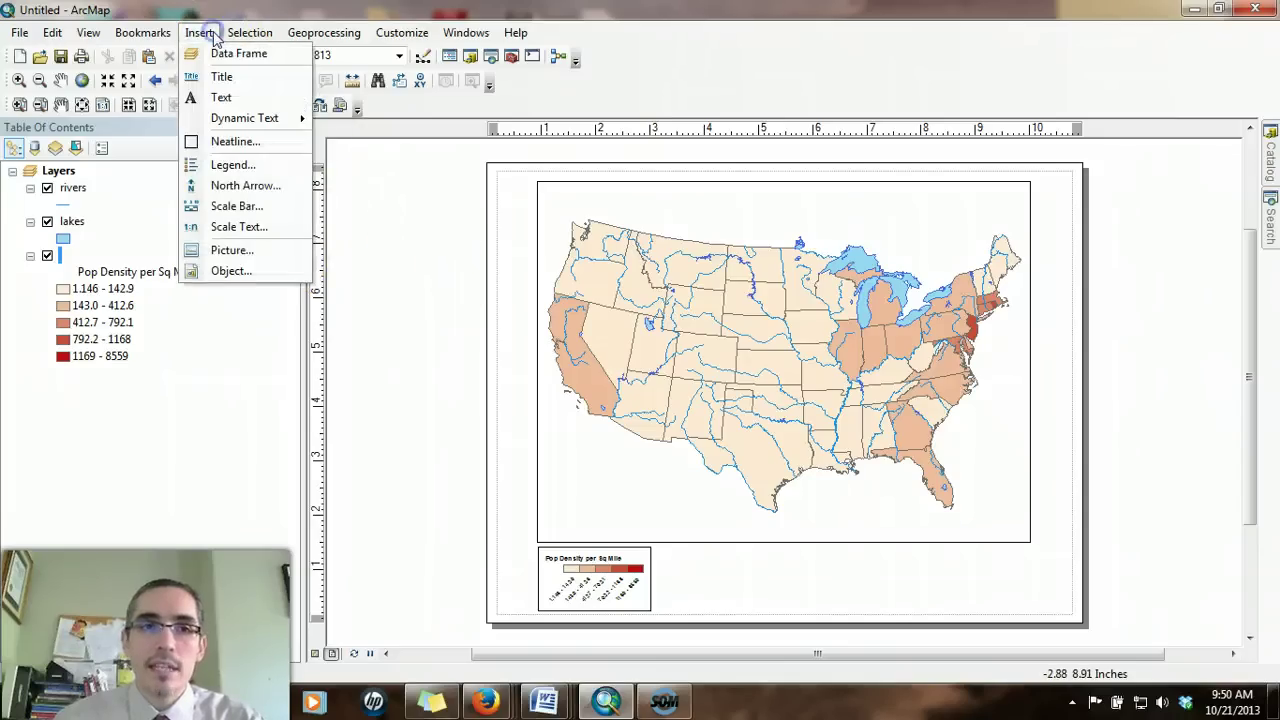
- Add a Scale Line 1 scale bar beside the legend, resized to read 0 to 1,000 Miles
left_click(258, 212)
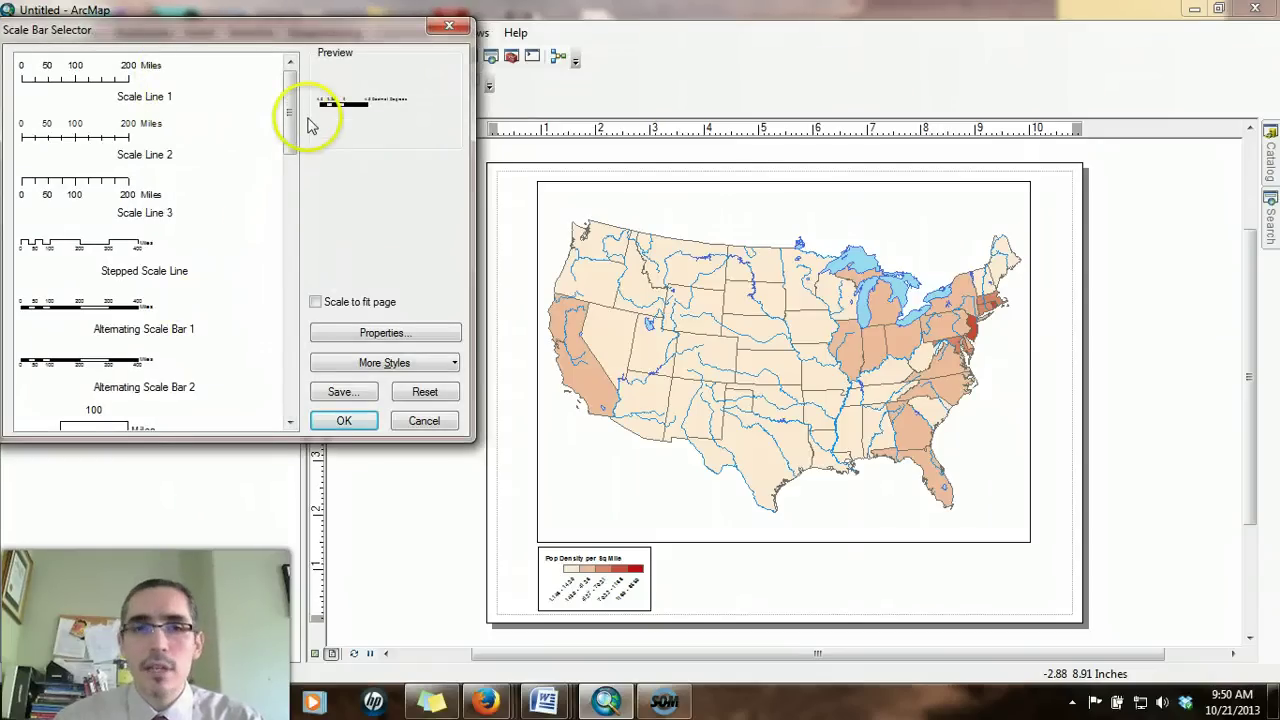
left_click(70, 84)
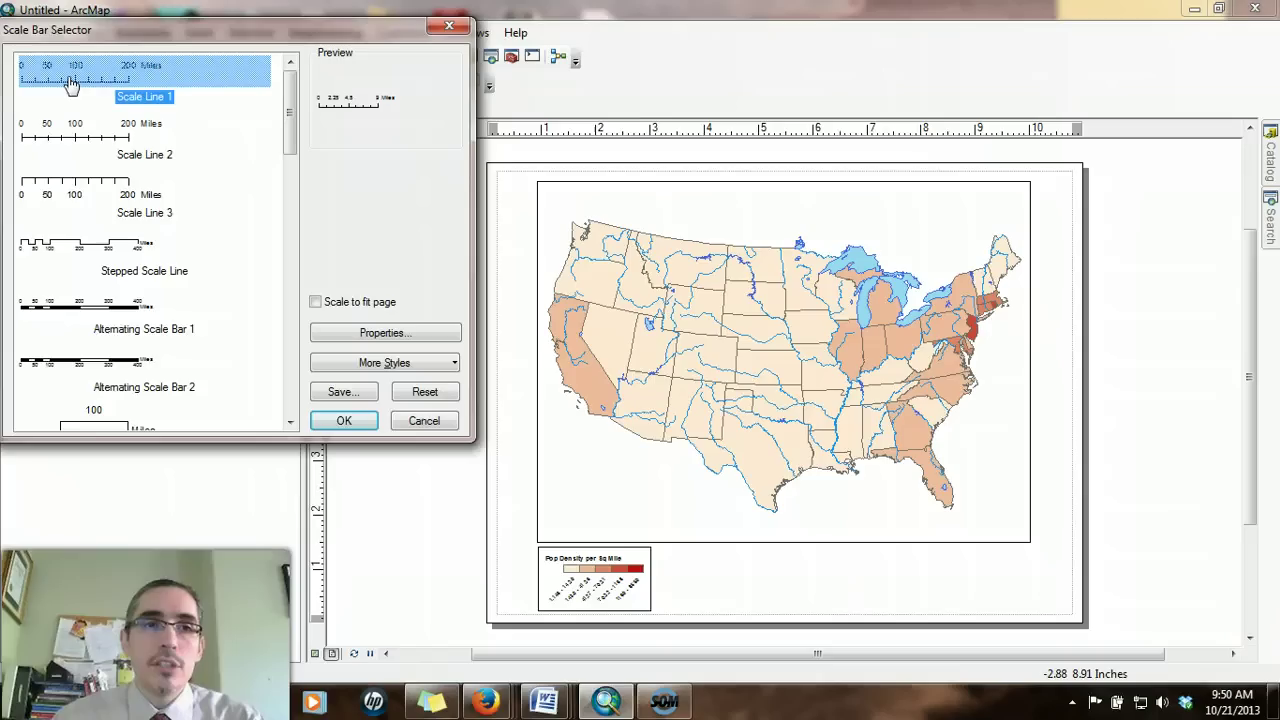
left_click(344, 420)
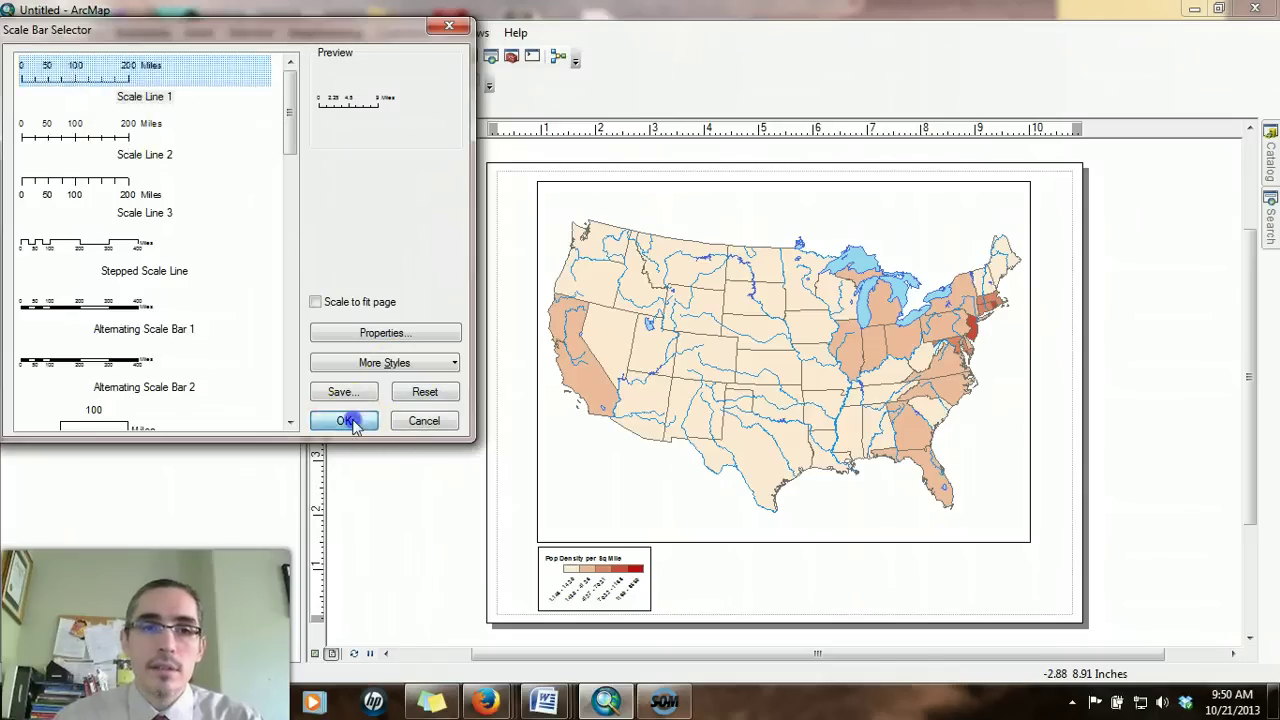
left_click_drag(849, 398, 852, 568)
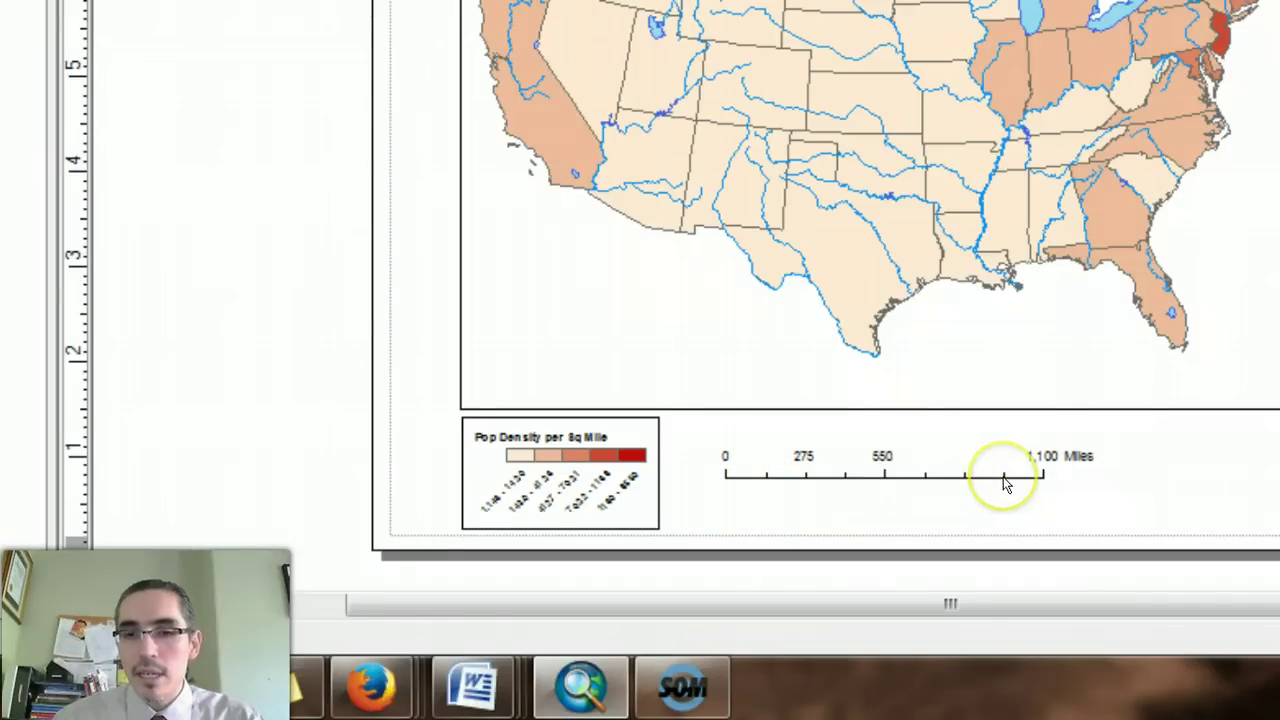
left_click(1005, 484)
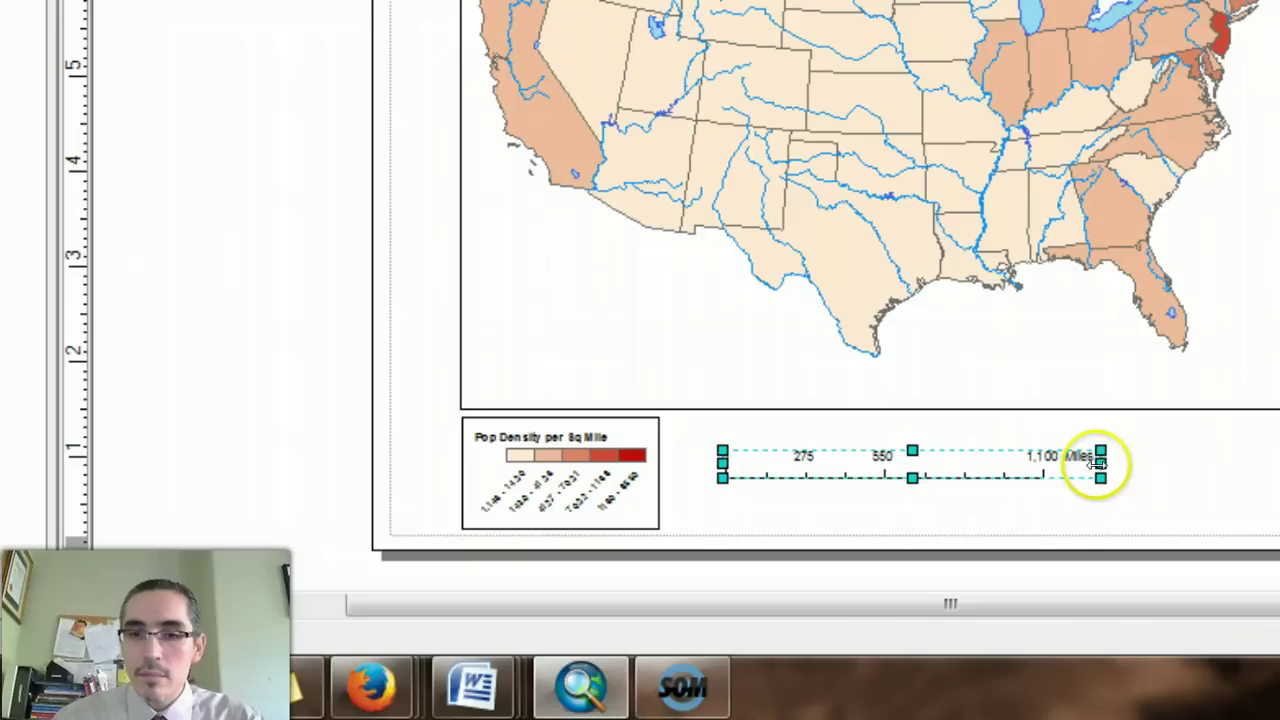
left_click_drag(1097, 462, 1065, 464)
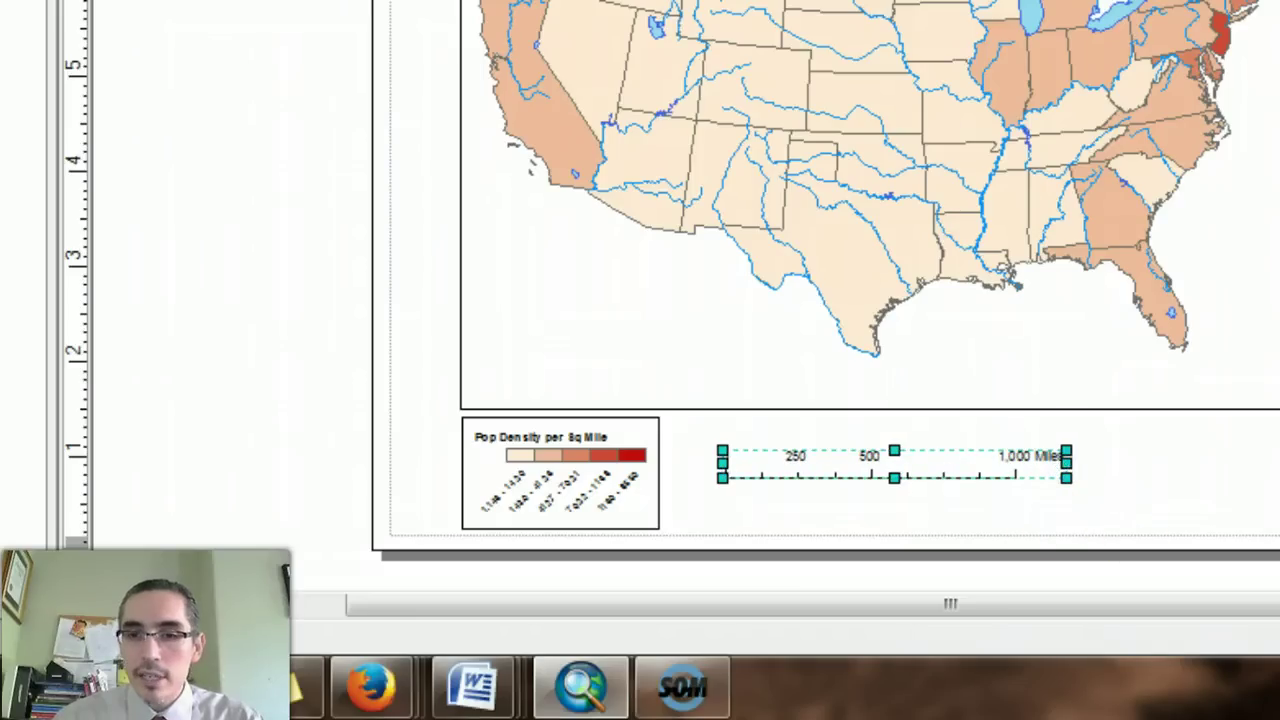
left_click(1263, 529)
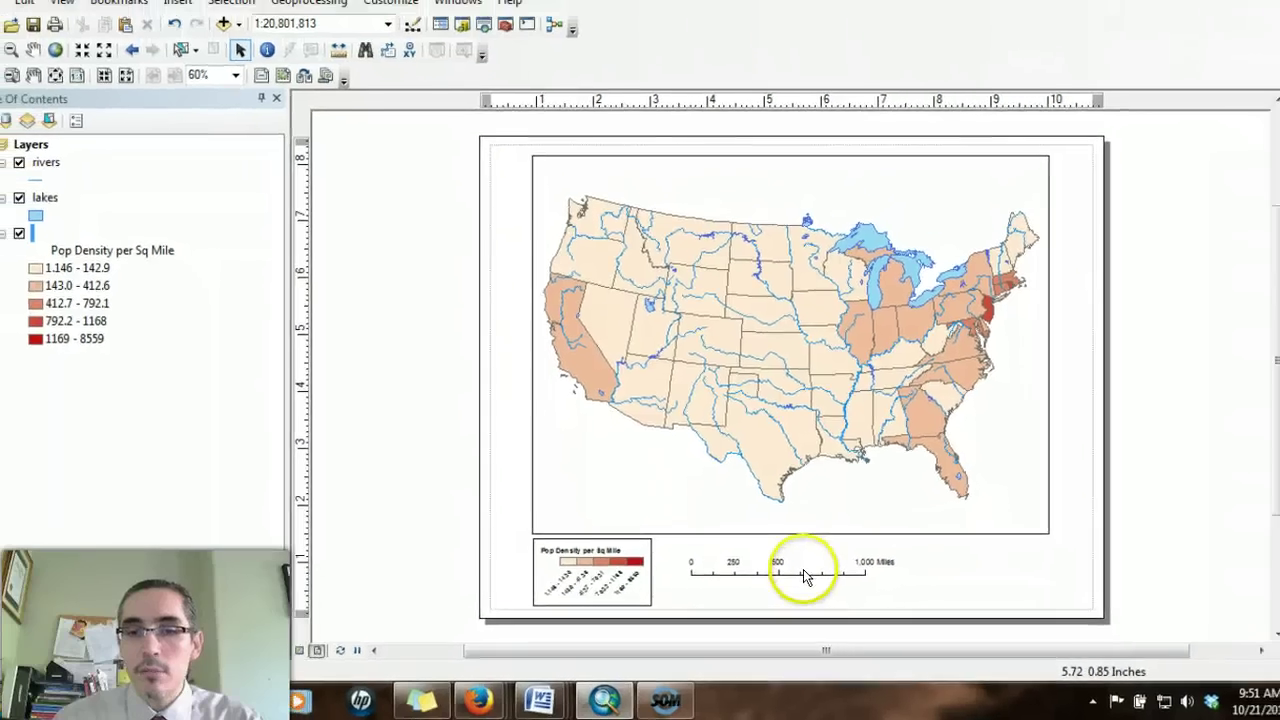
double_click(806, 577)
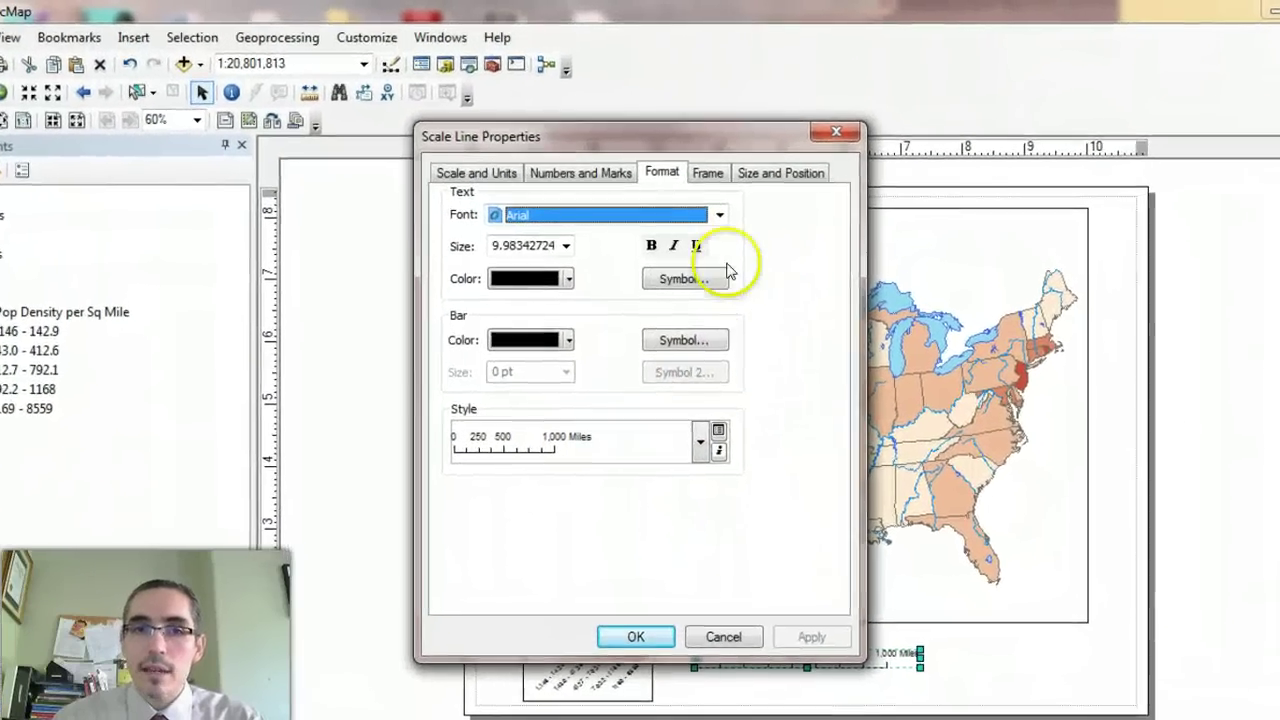
left_click(456, 185)
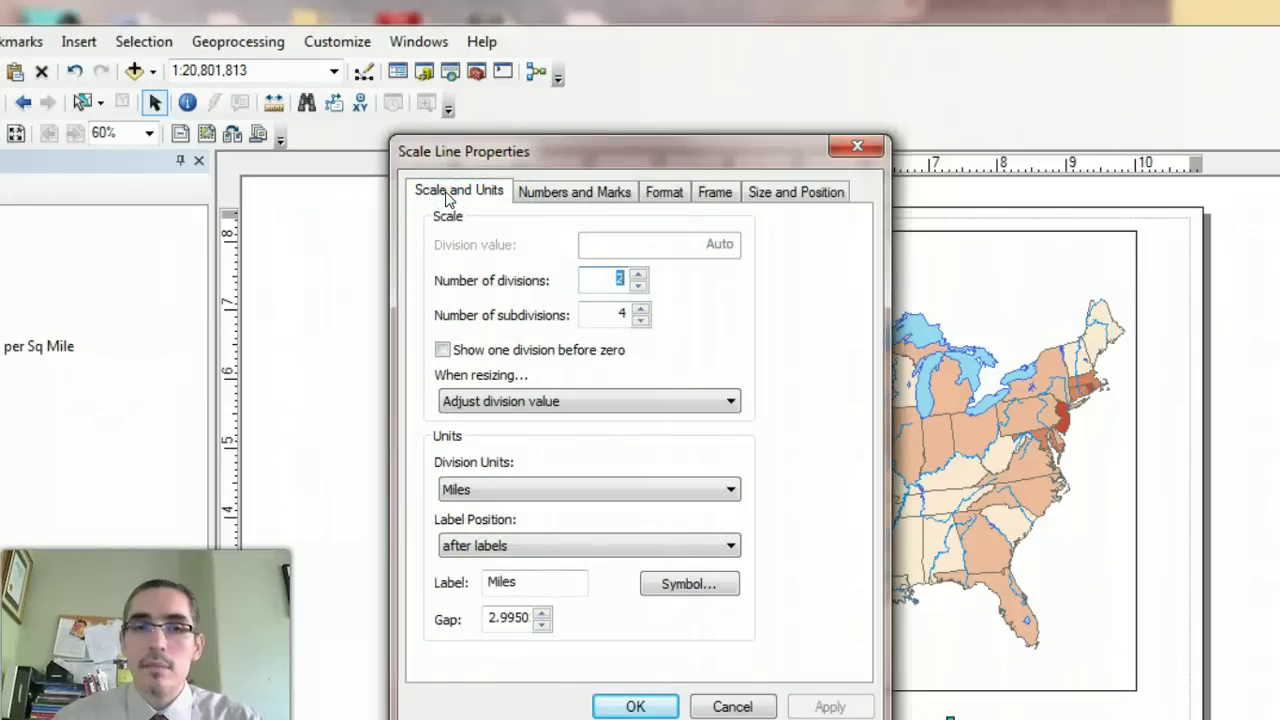
left_click(731, 489)
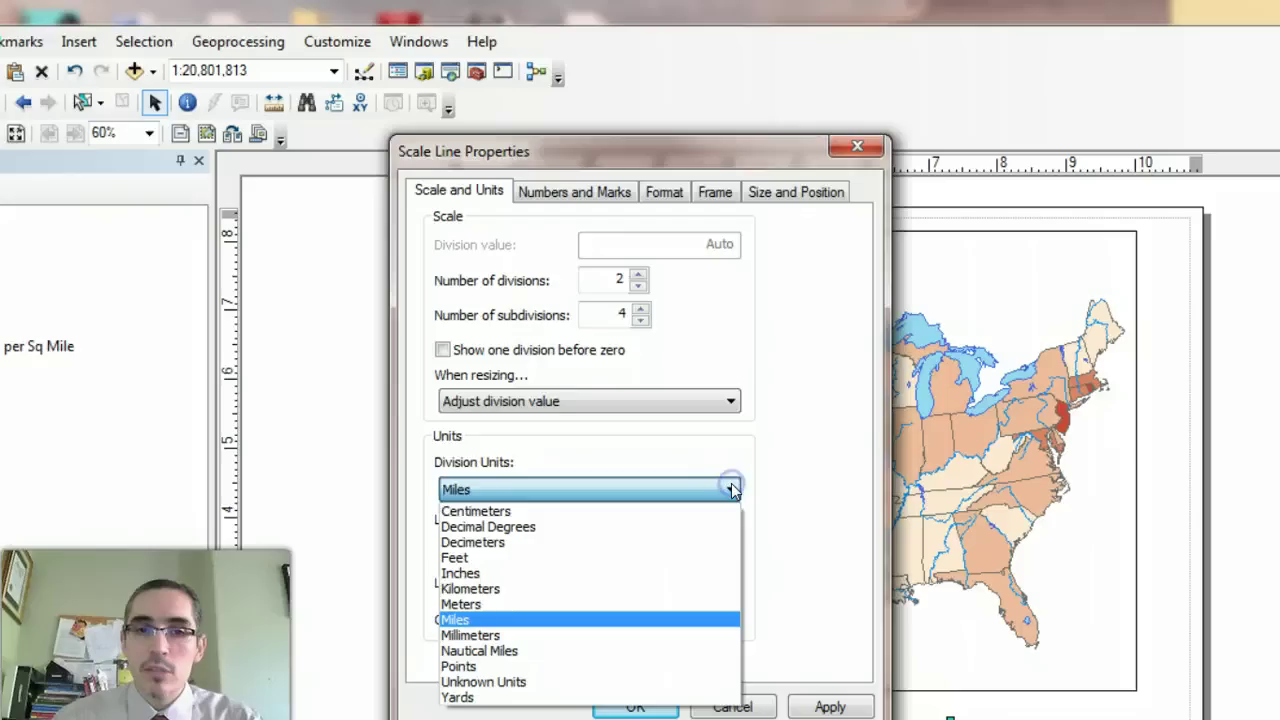
left_click(485, 589)
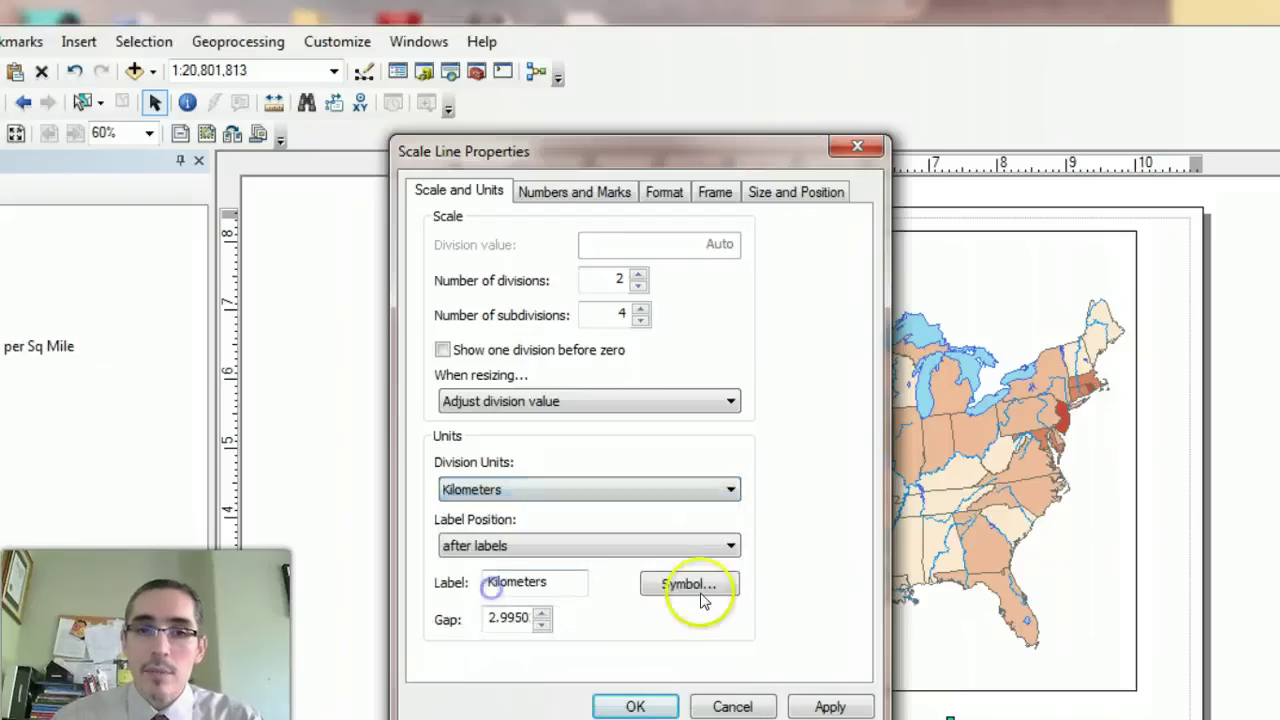
left_click(632, 707)
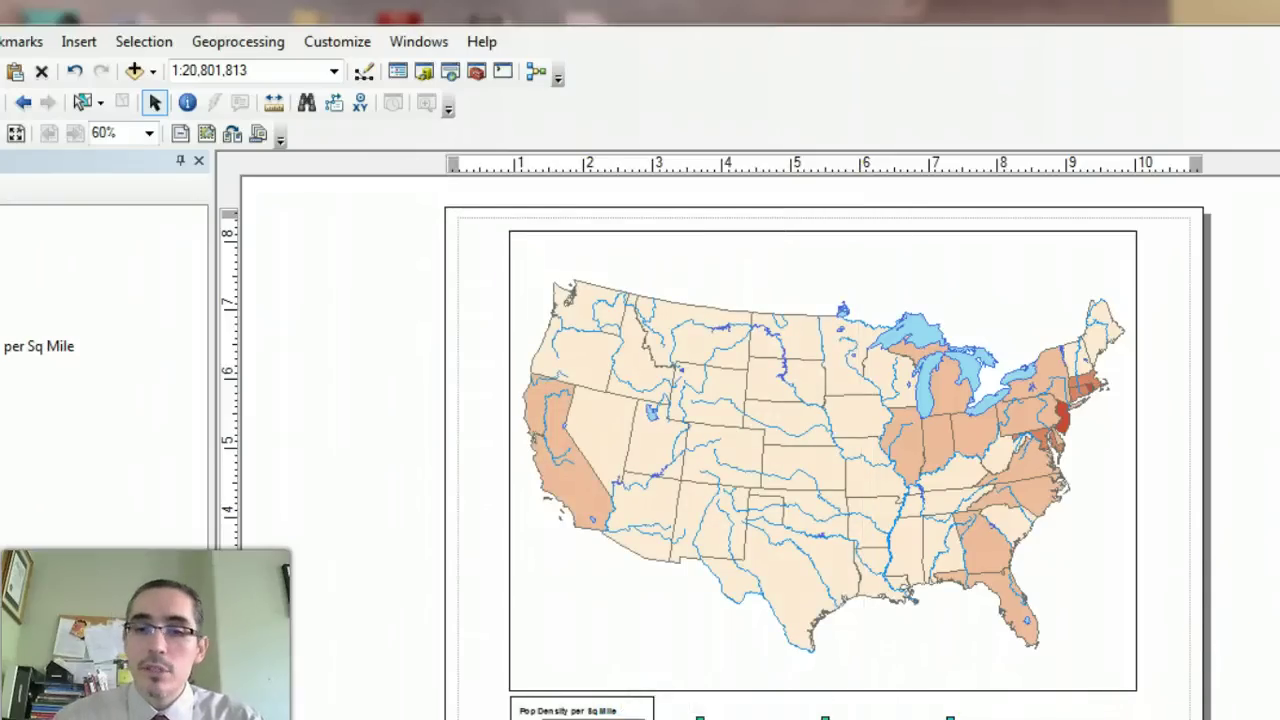
double_click(923, 705)
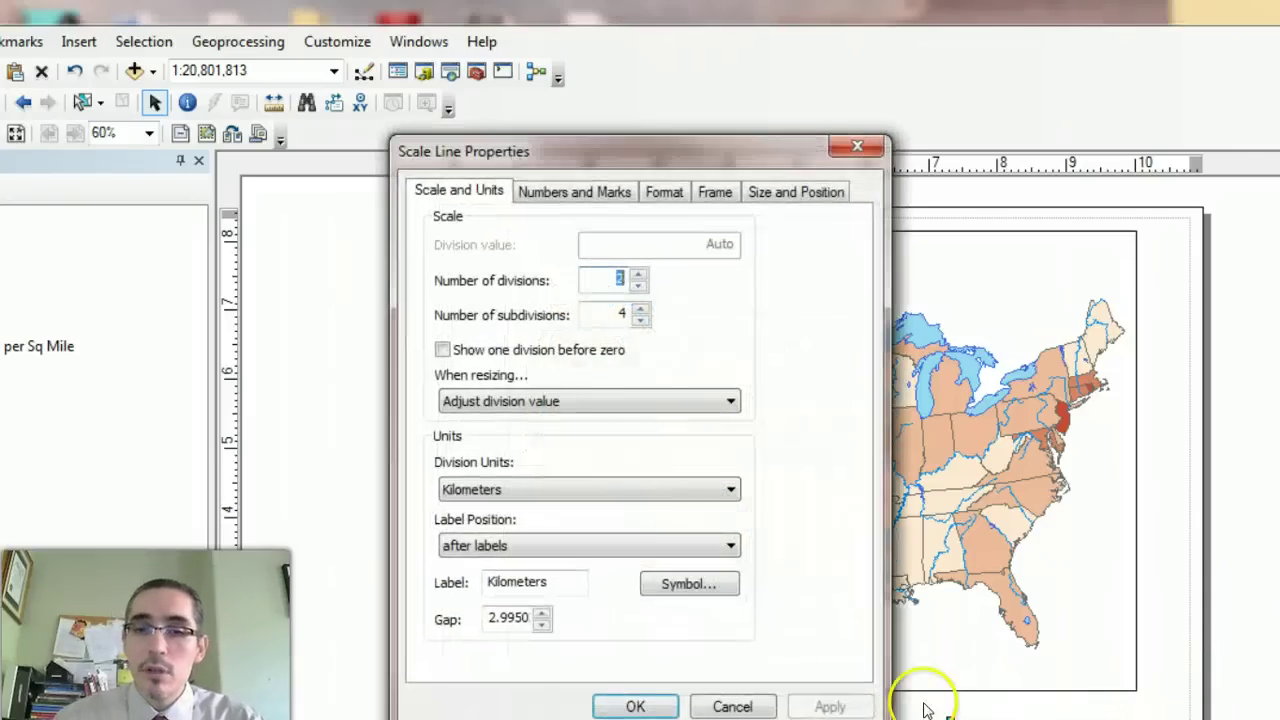
left_click(731, 490)
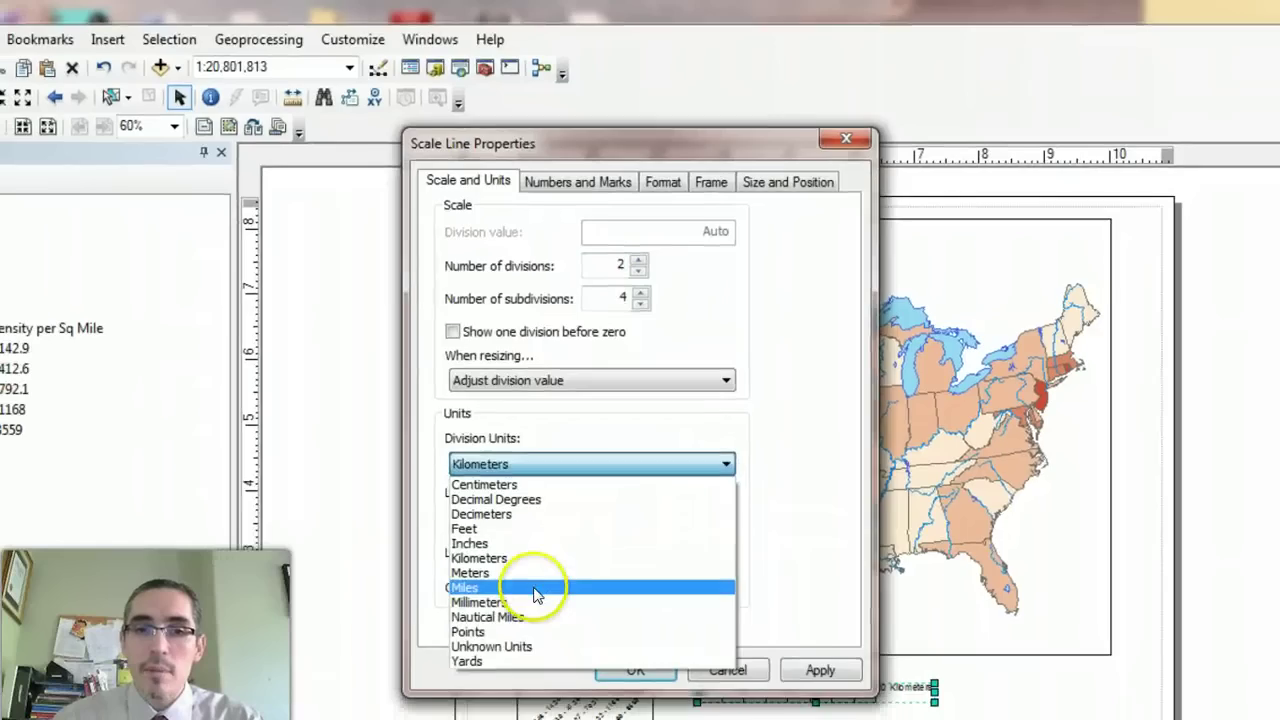
left_click(520, 620)
left_click(636, 623)
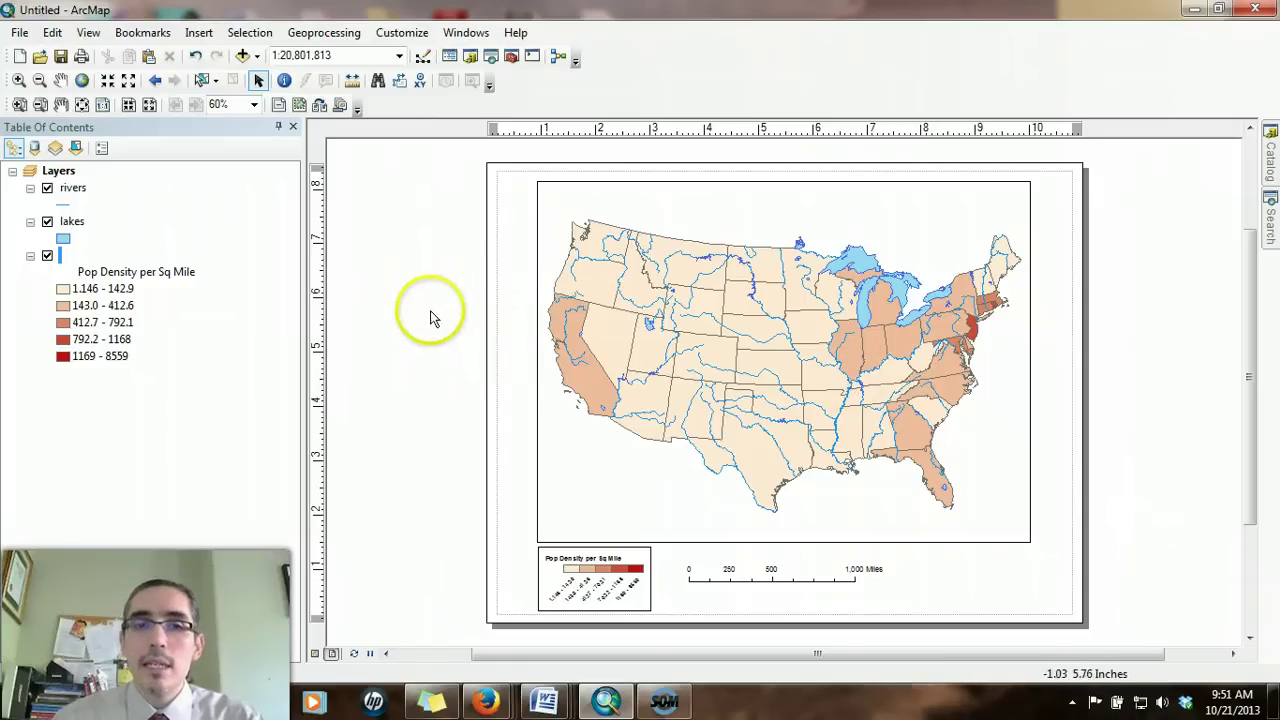
- Insert the title 'Population Density by State - 2005' centred above the map
left_click(200, 33)
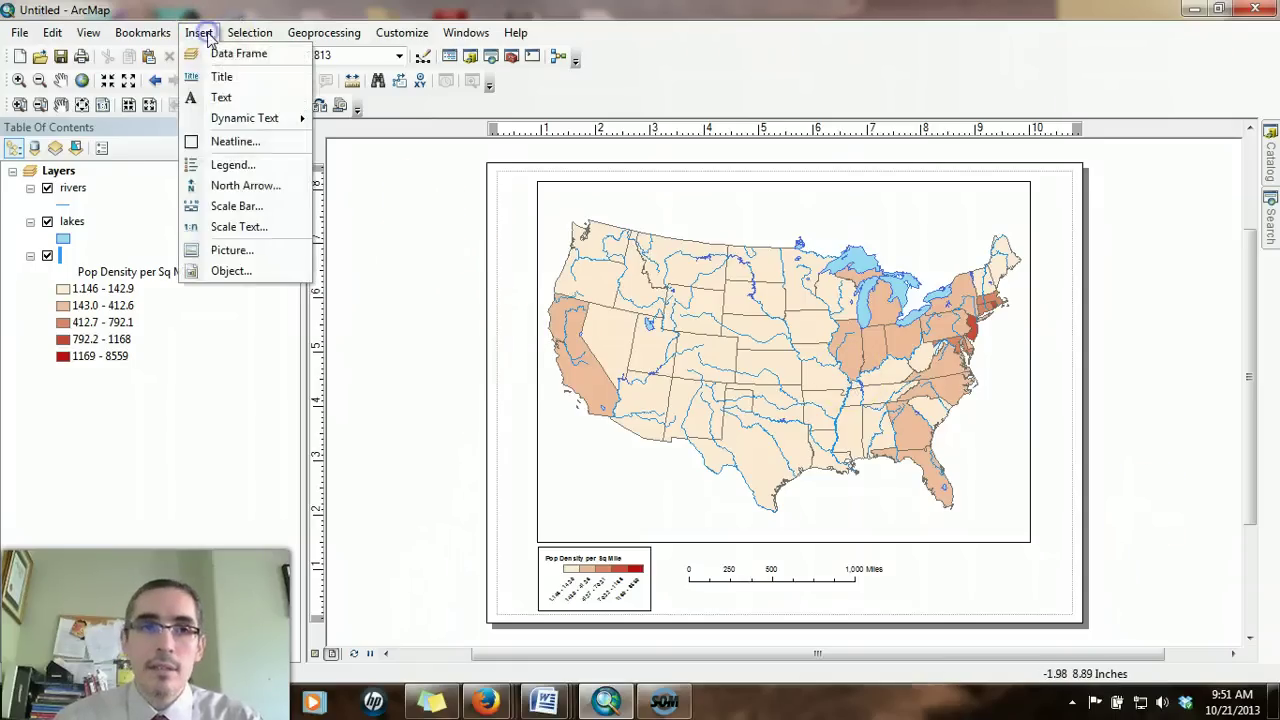
left_click(266, 79)
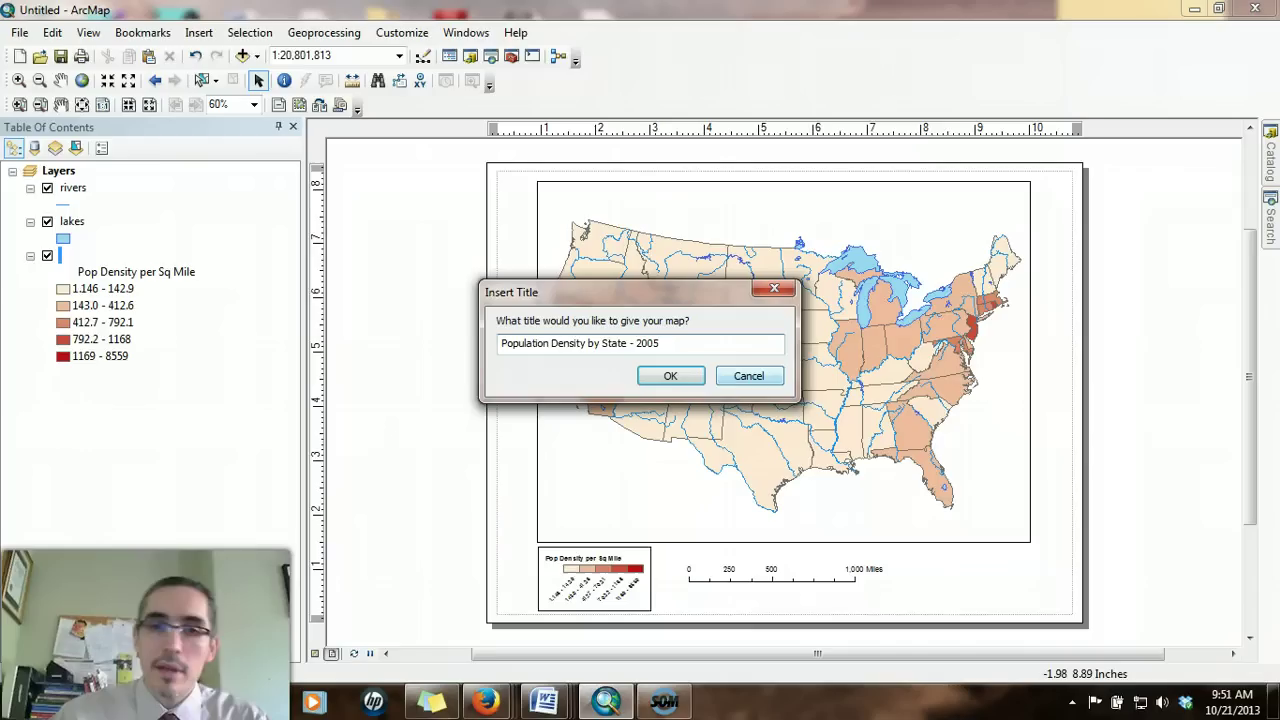
left_click(668, 376)
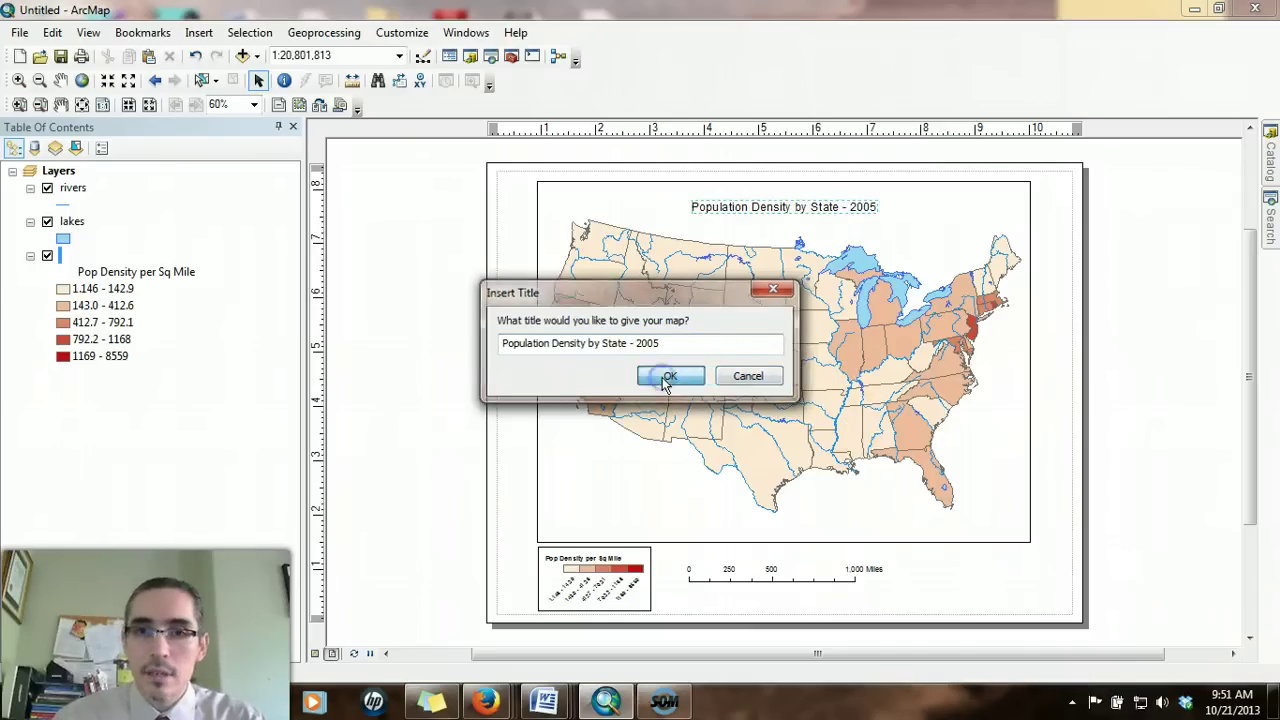
left_click(1159, 267)
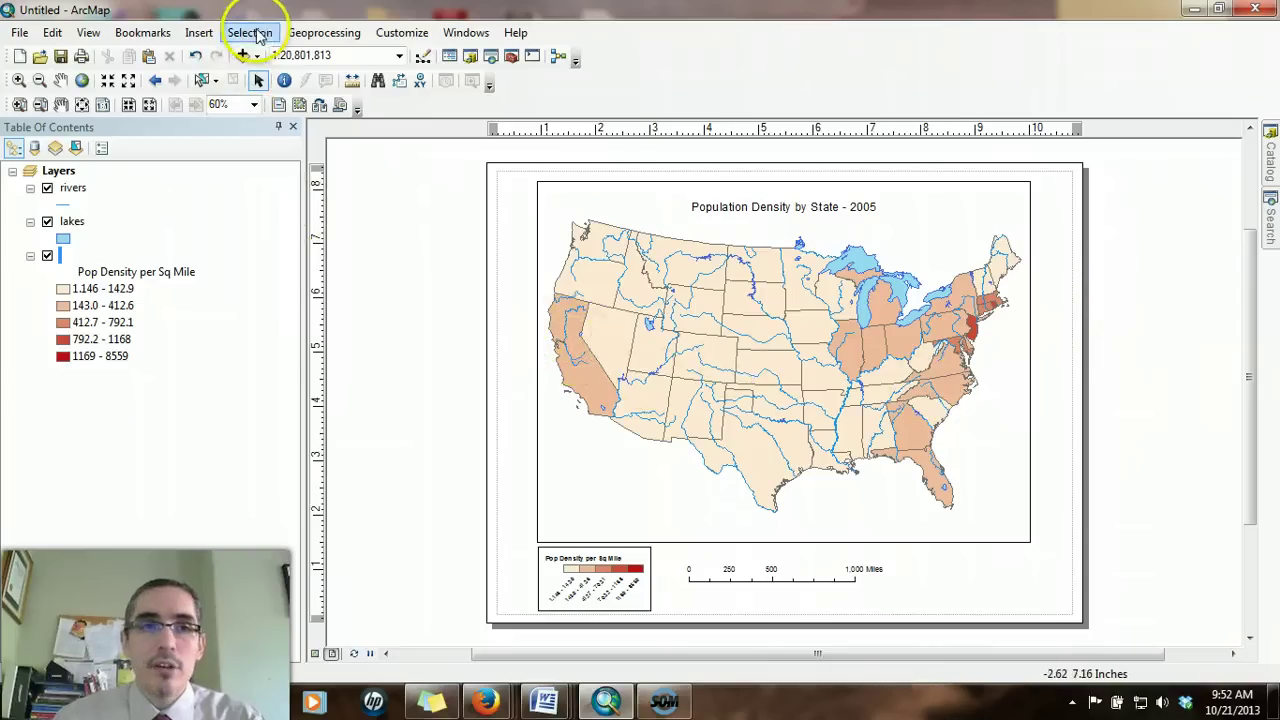
- Add an ESRI North 5 north arrow, enlarge it, and place it at the map's lower left
left_click(203, 33)
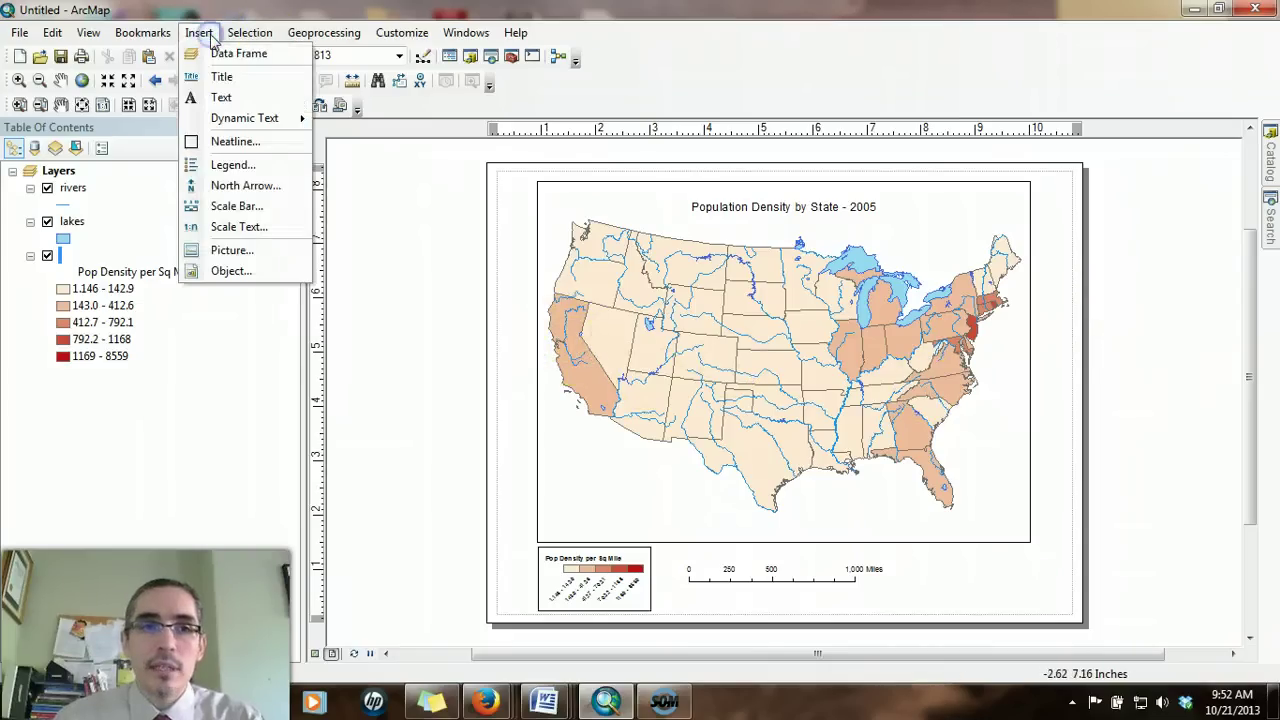
left_click(246, 186)
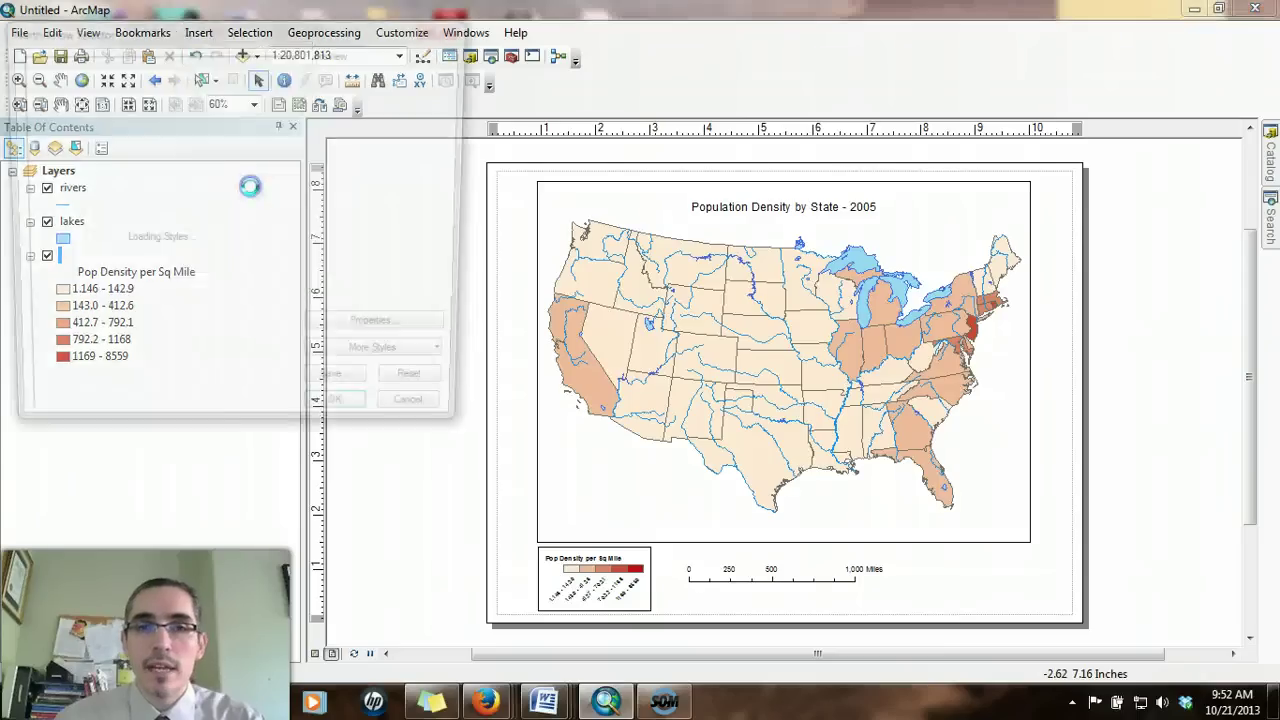
left_click(362, 211)
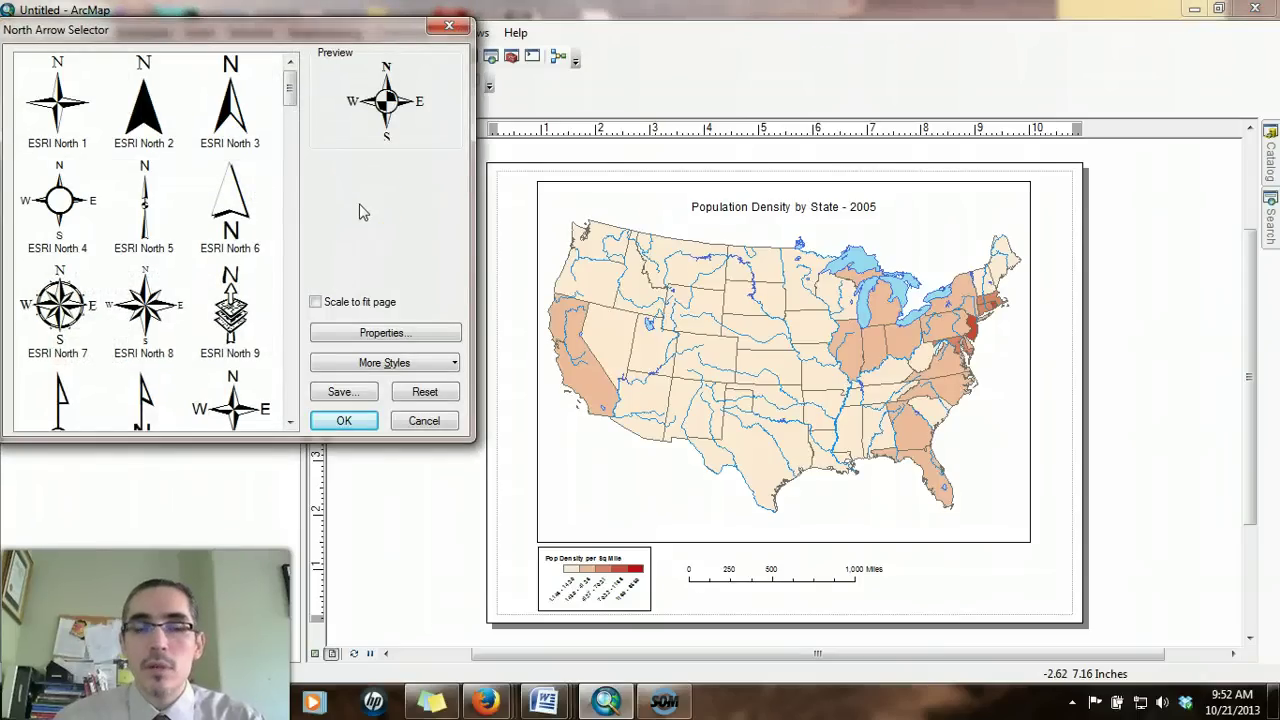
mouse_move(290, 90)
left_mouse_down()
mouse_move(290, 172)
mouse_move(302, 100)
left_mouse_up()
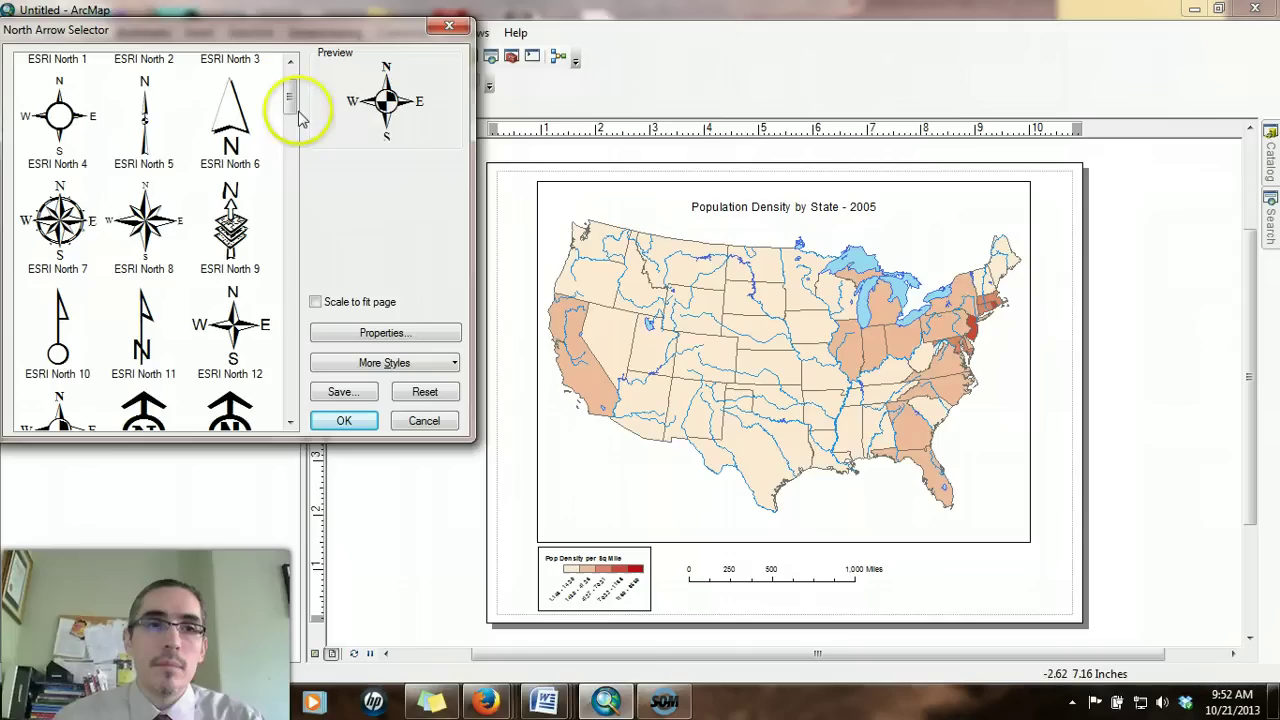
left_click(148, 112)
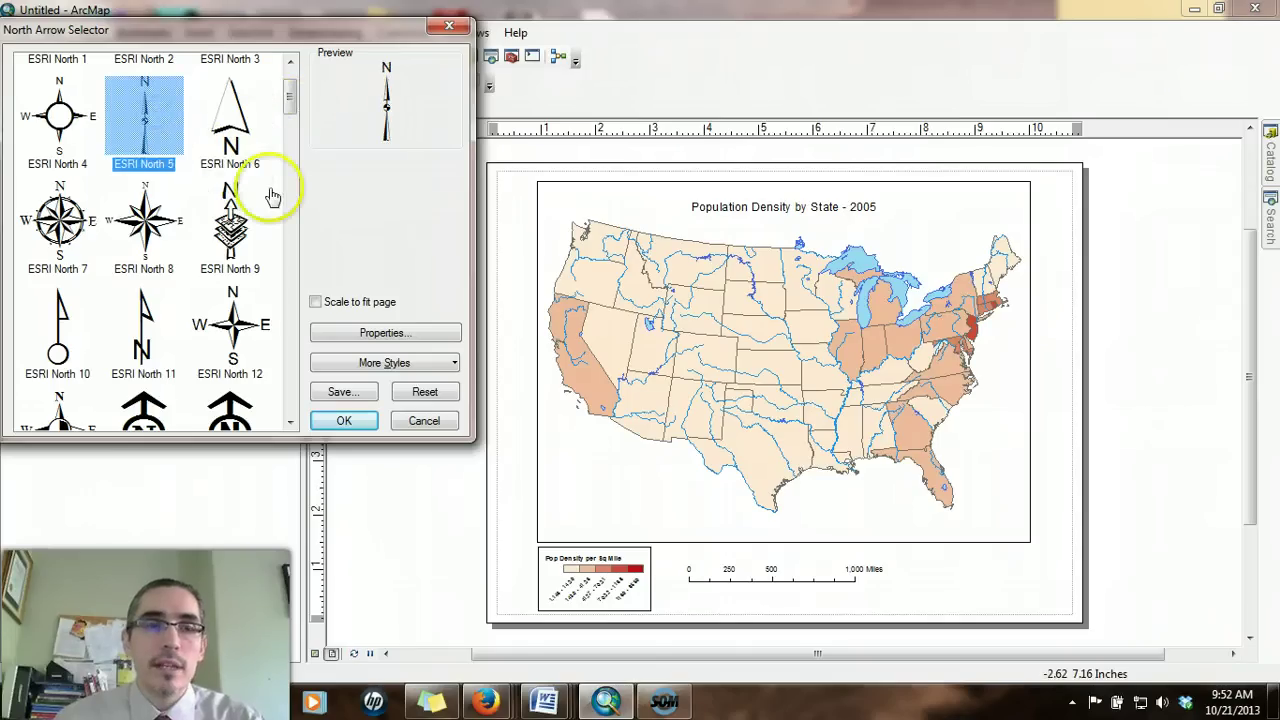
left_click(344, 421)
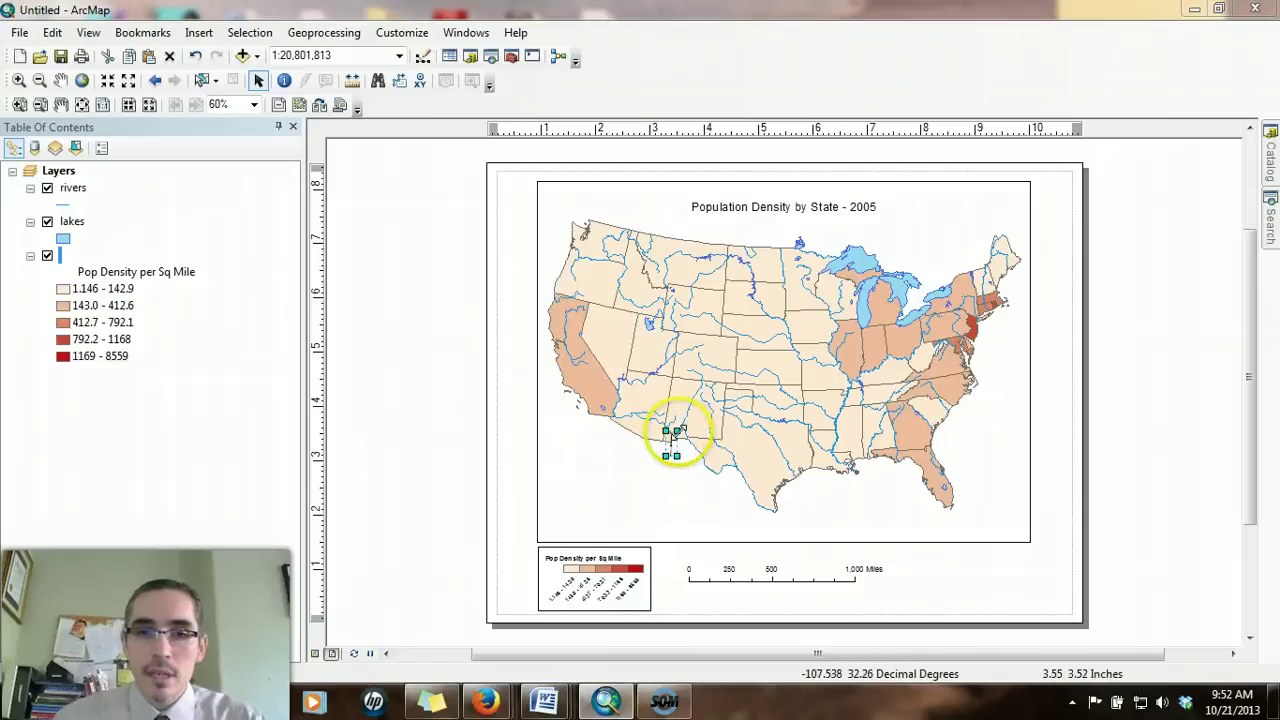
left_click_drag(677, 430, 740, 370)
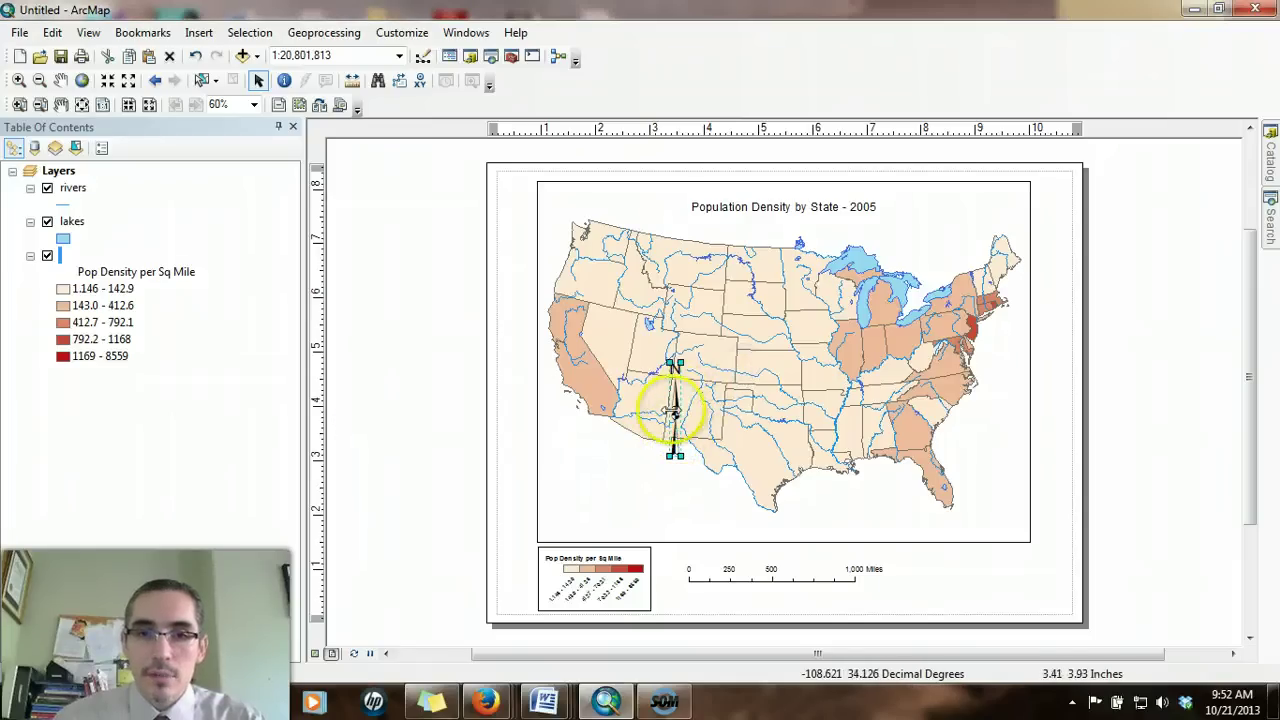
left_click_drag(672, 410, 572, 468)
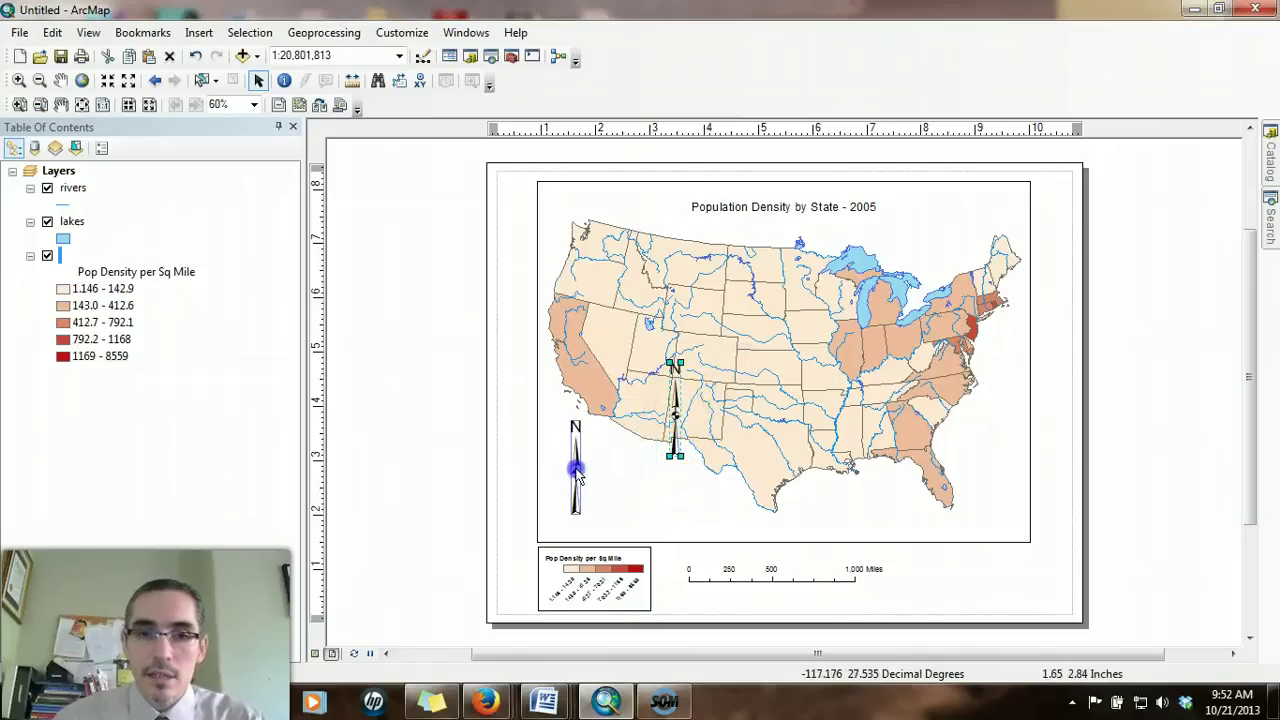
left_click(1143, 440)
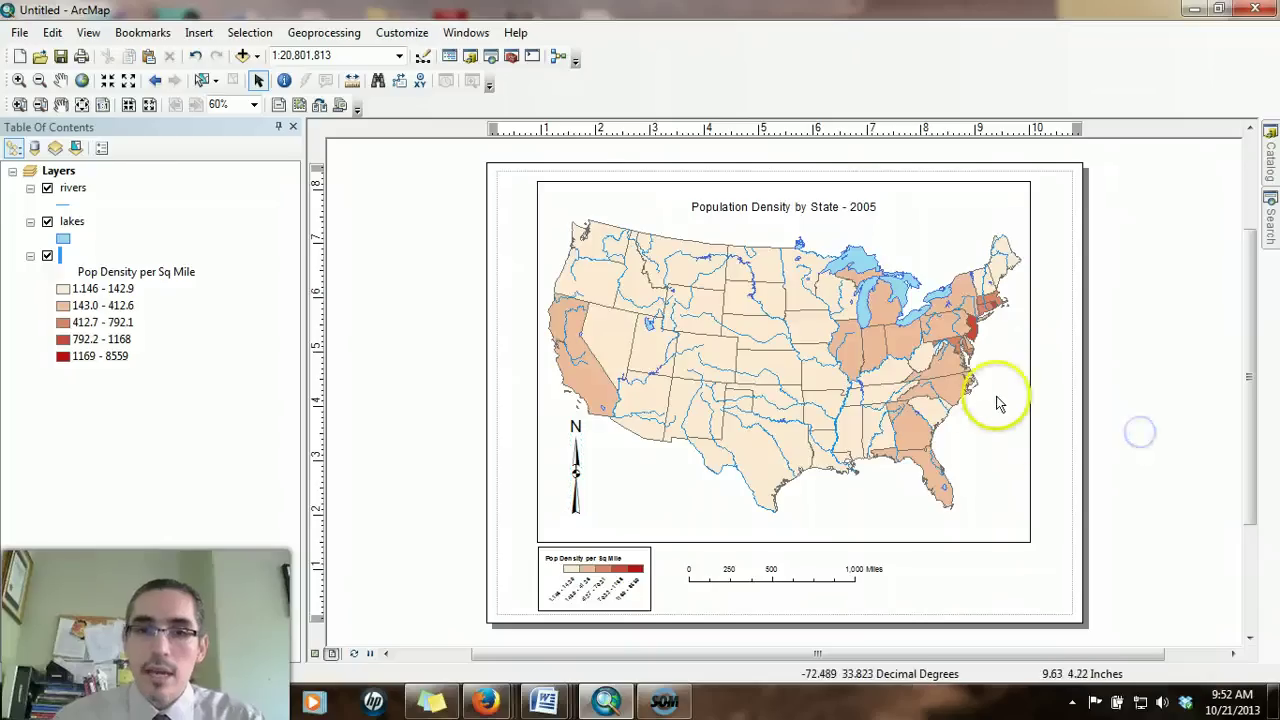
- Select the map data frame and open its Properties, moving the dialog clear of the map
left_click(1031, 435)
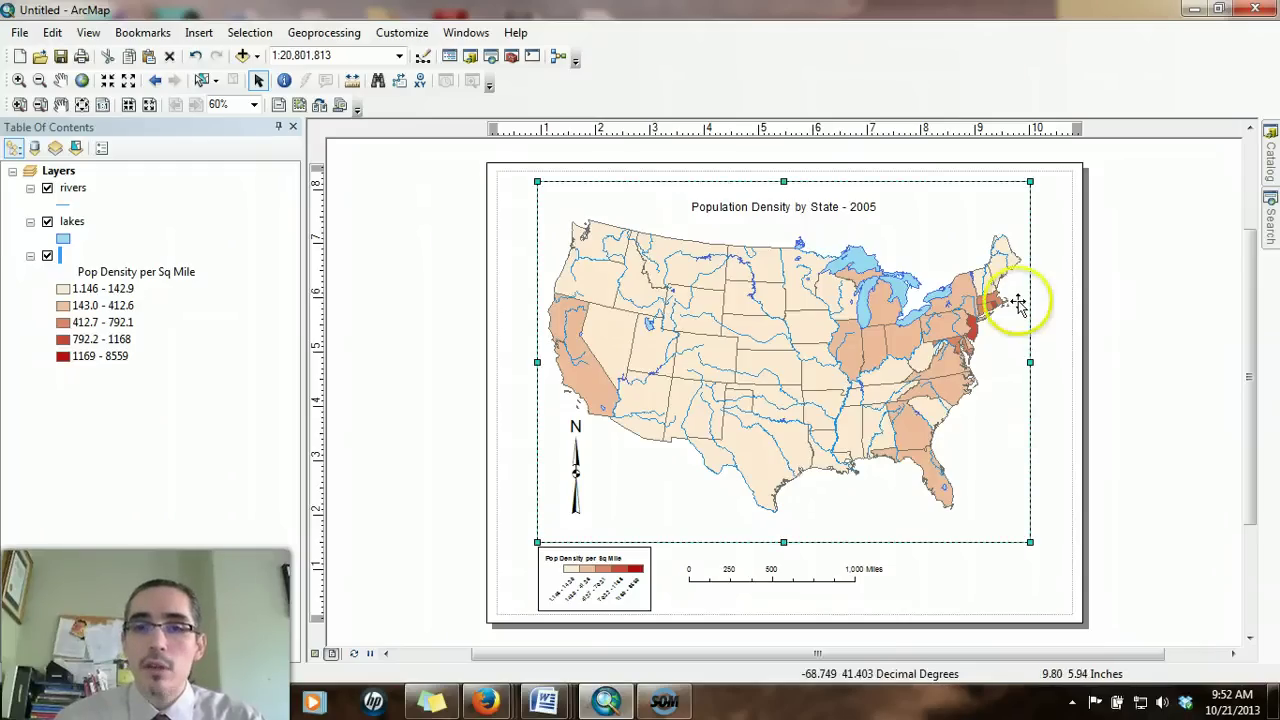
left_click(1157, 271)
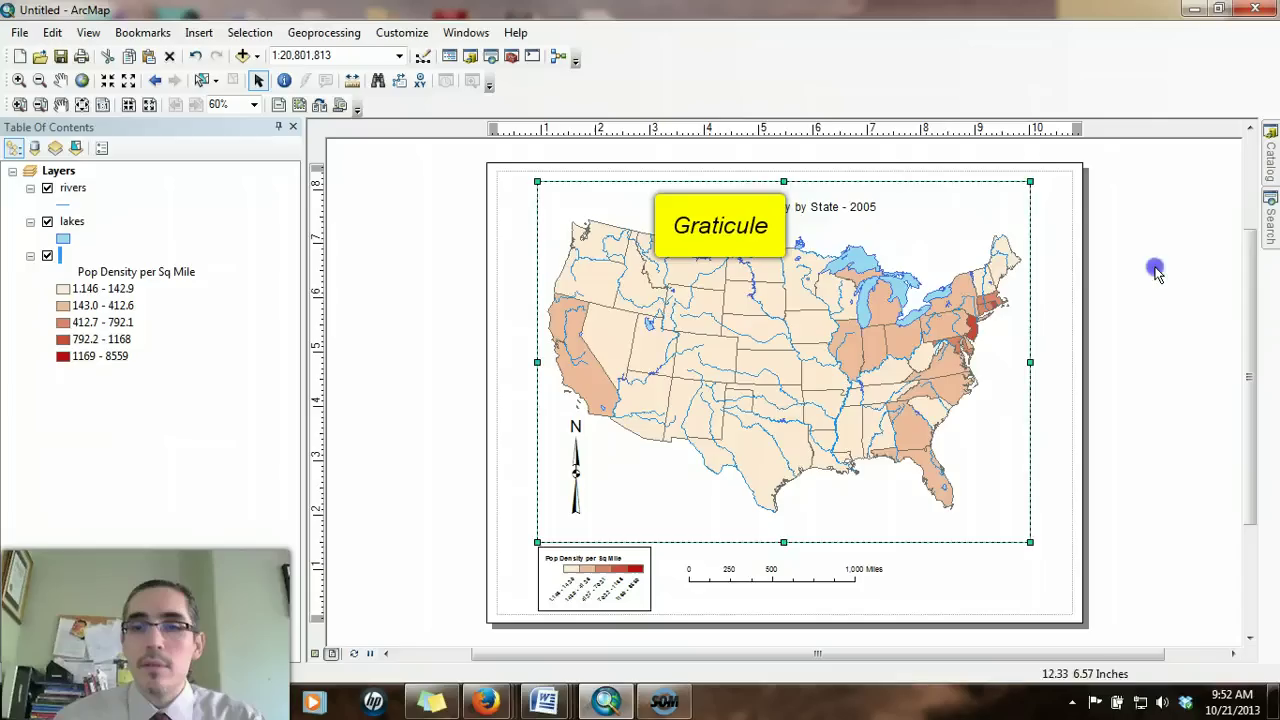
left_click(988, 188)
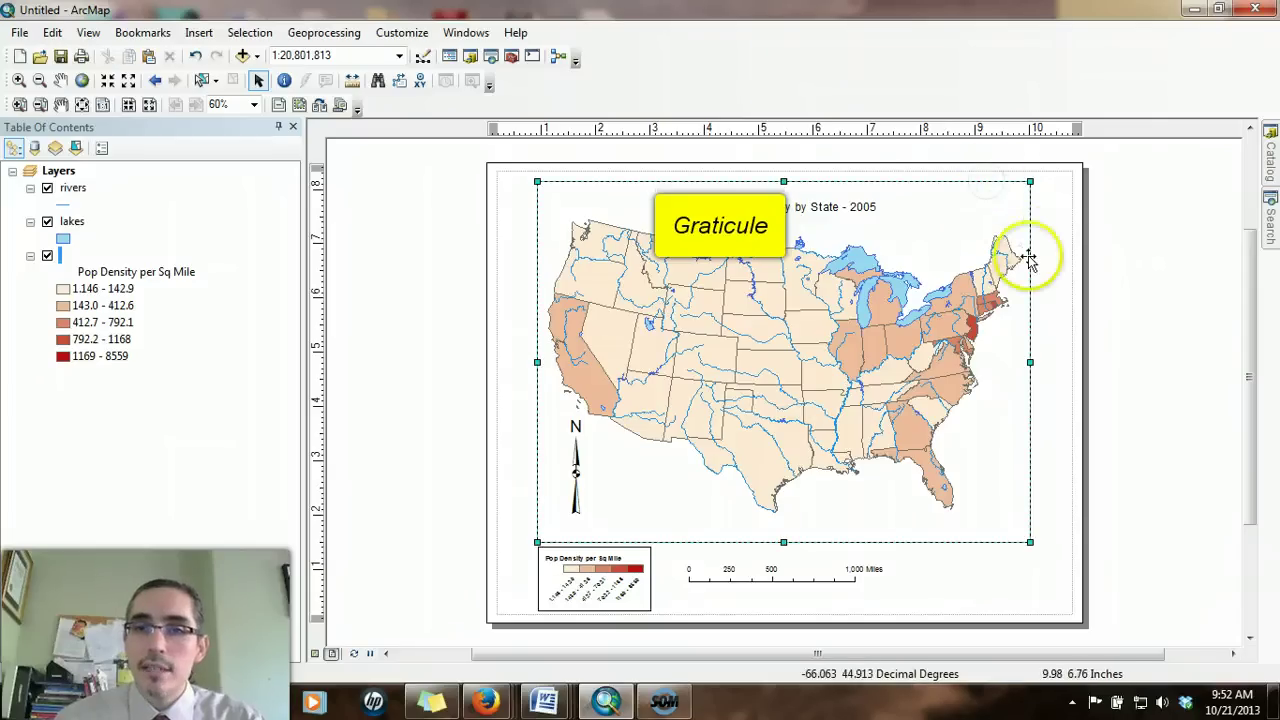
right_click(963, 221)
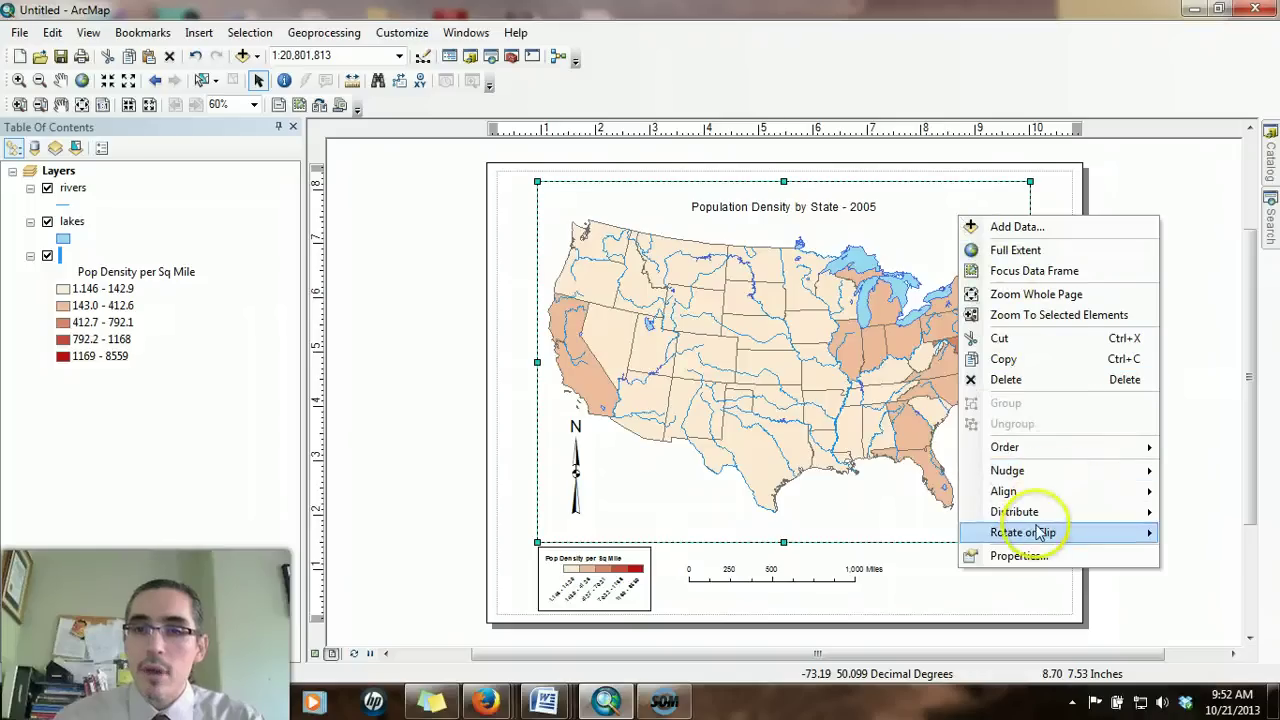
left_click(1027, 556)
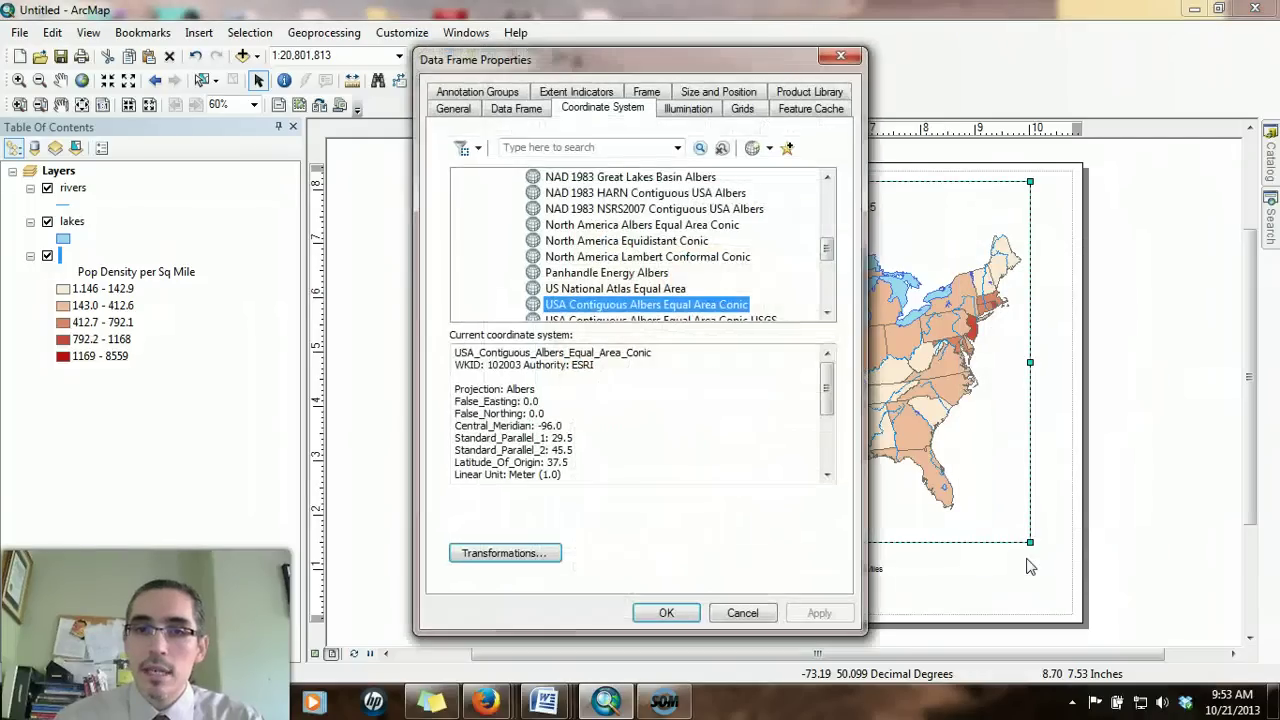
left_click_drag(686, 60, 293, 63)
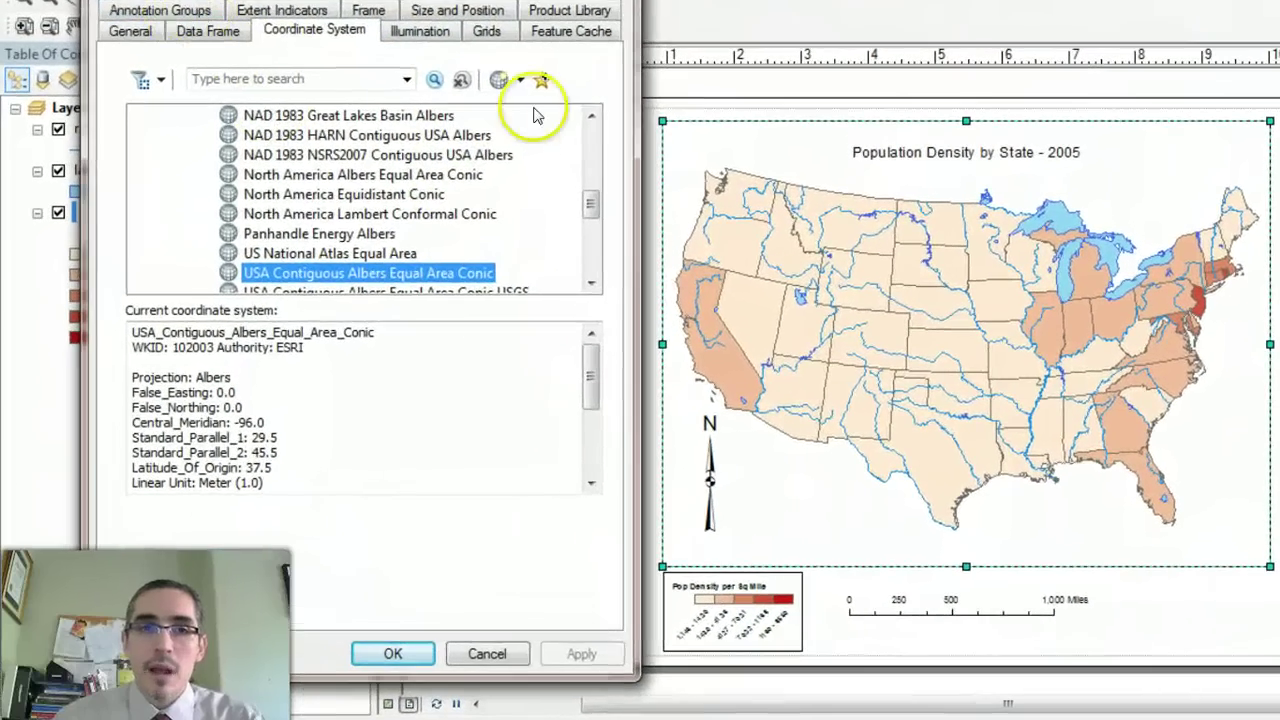
- Create a new graticule grid with 10-degree intervals and default labels, and apply it
left_click(490, 32)
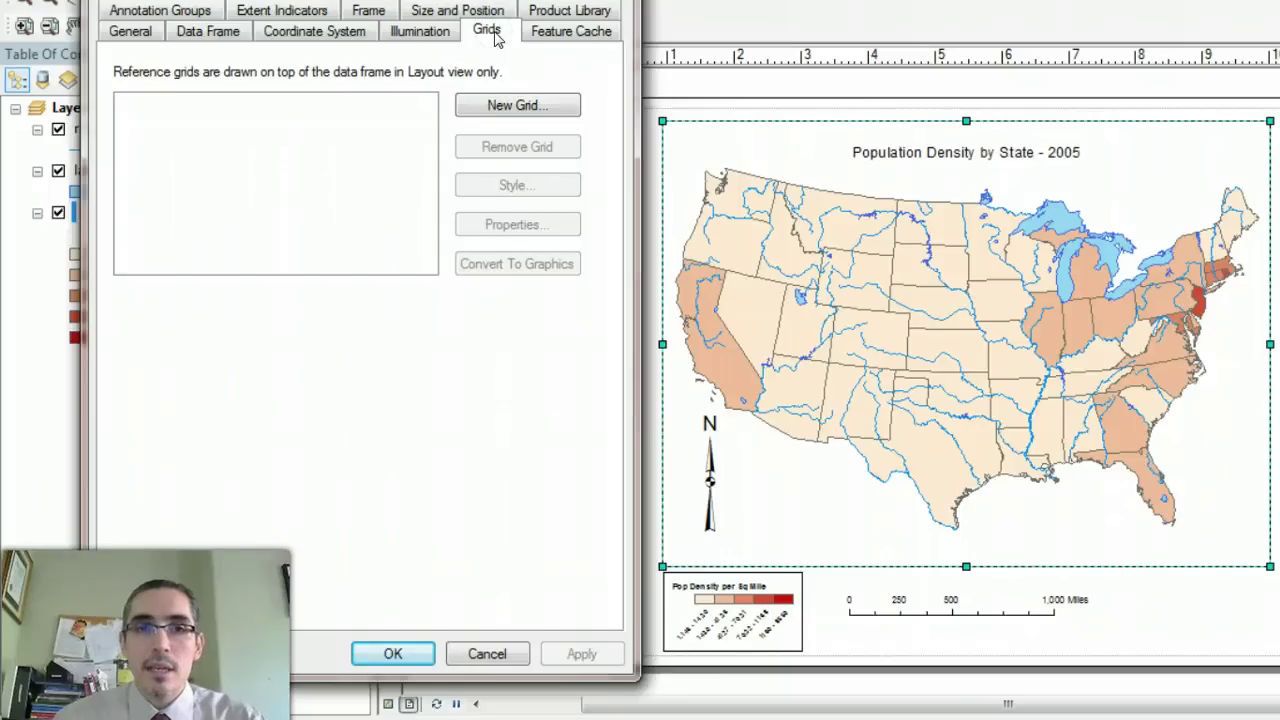
left_click(514, 104)
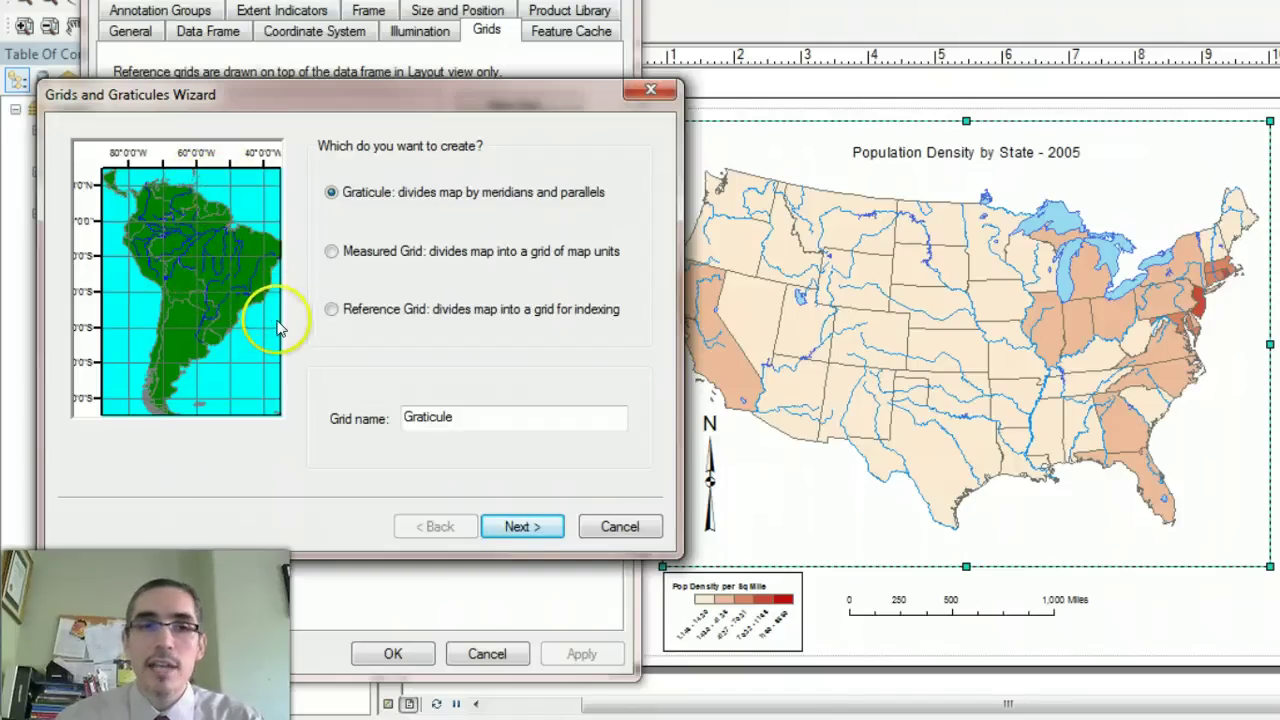
left_click(523, 540)
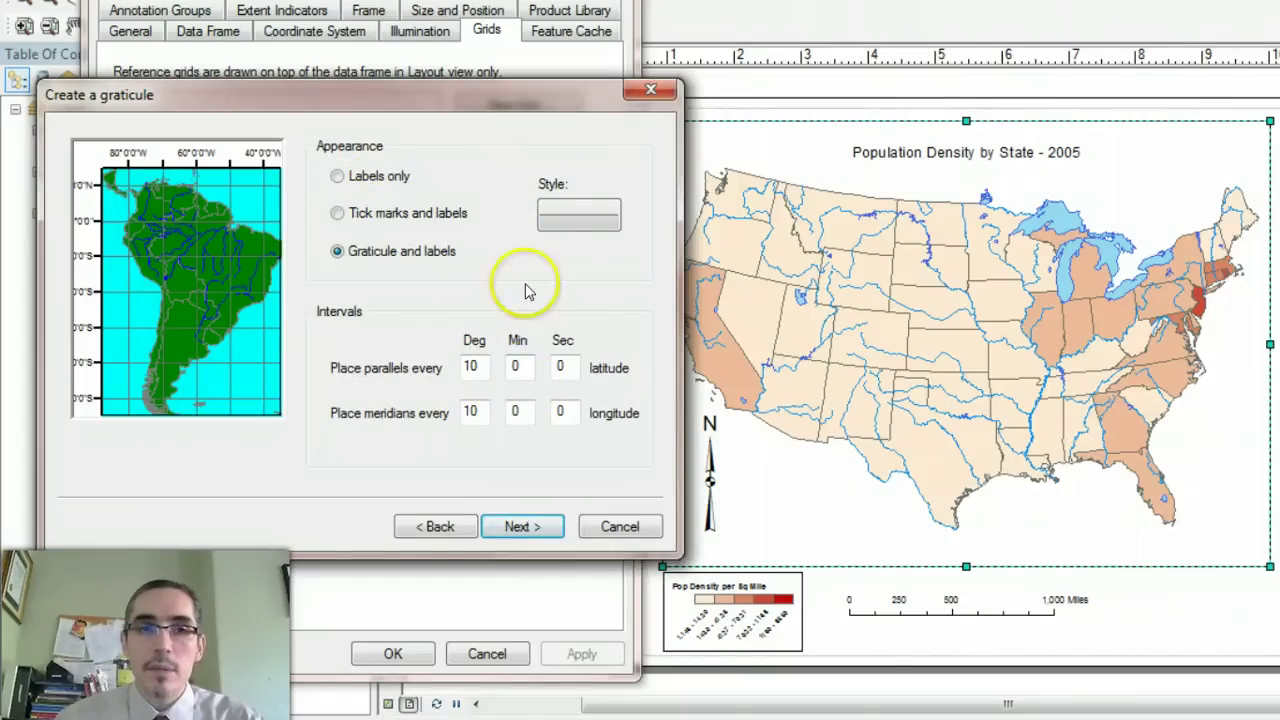
left_click(536, 528)
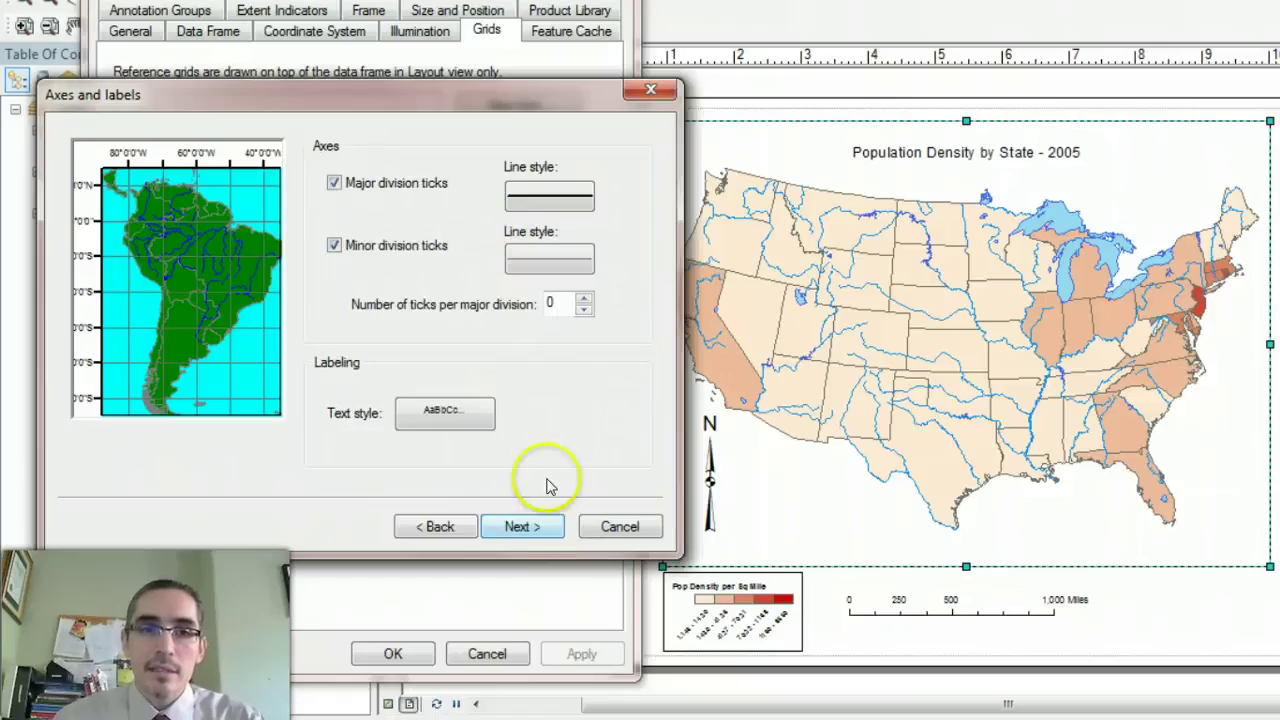
left_click(538, 526)
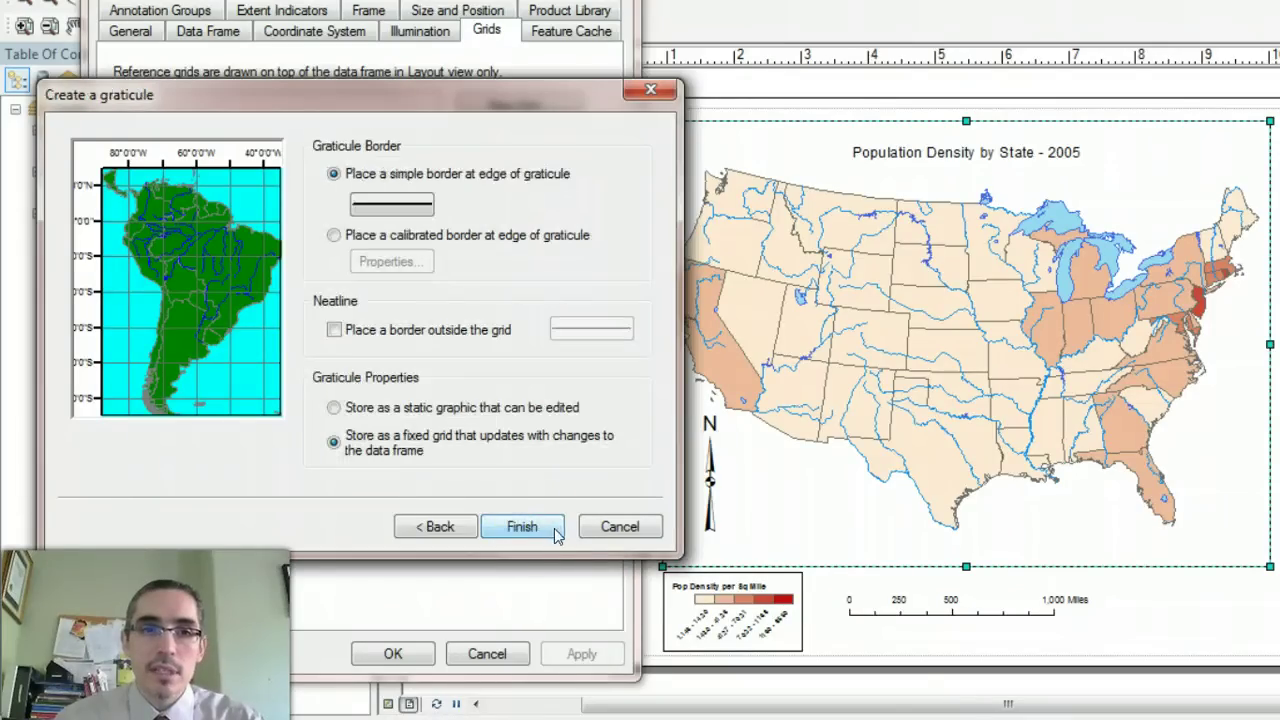
left_click(531, 525)
left_click(529, 526)
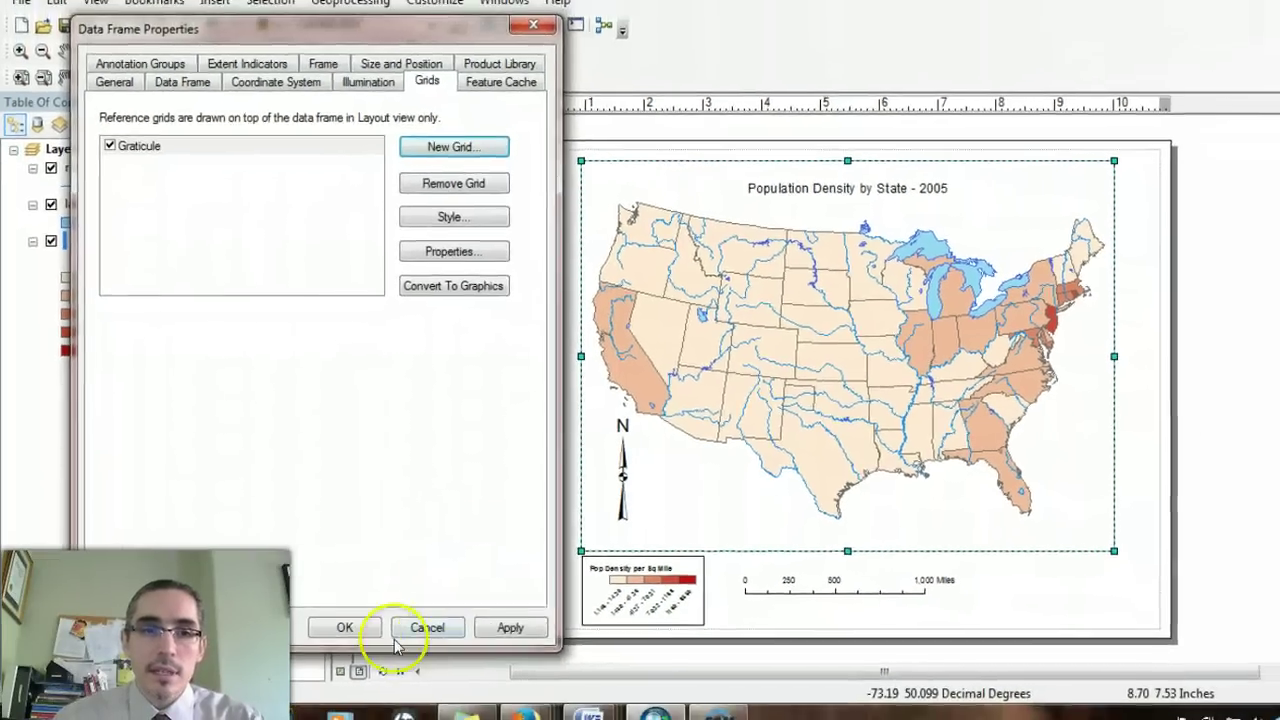
left_click(344, 627)
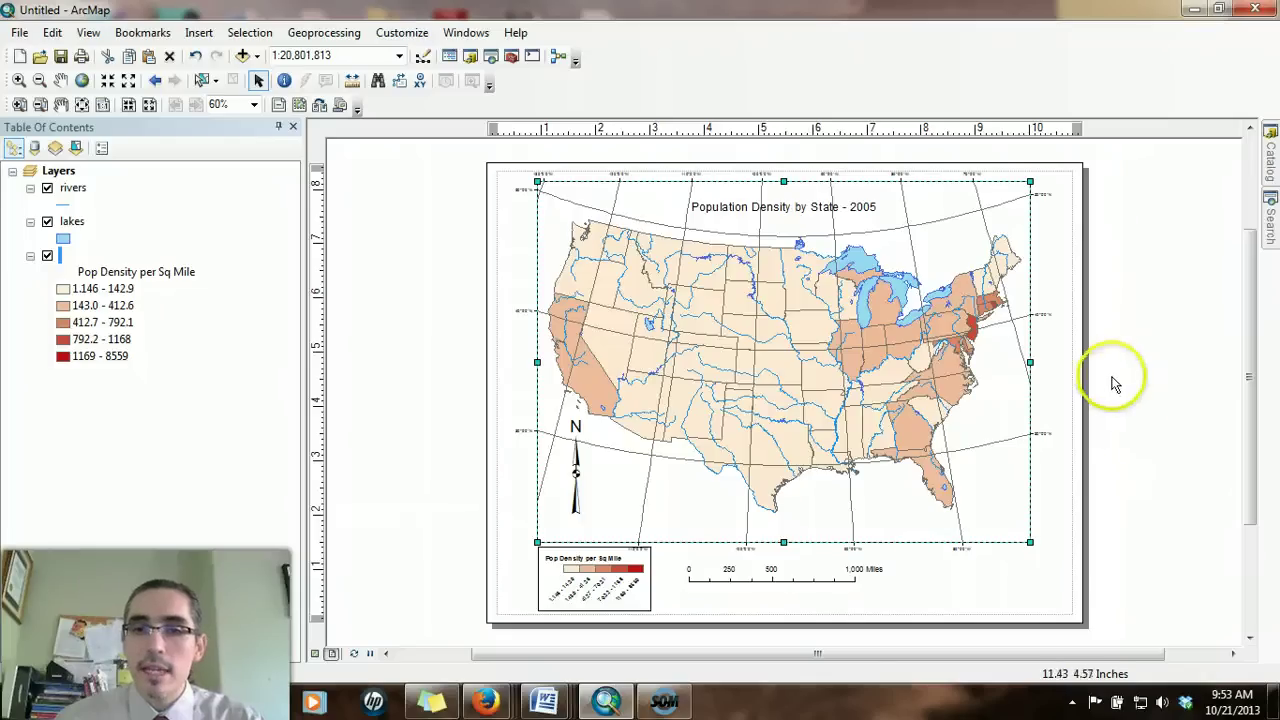
- Click through elements around the map frame on the layout
left_click(918, 482)
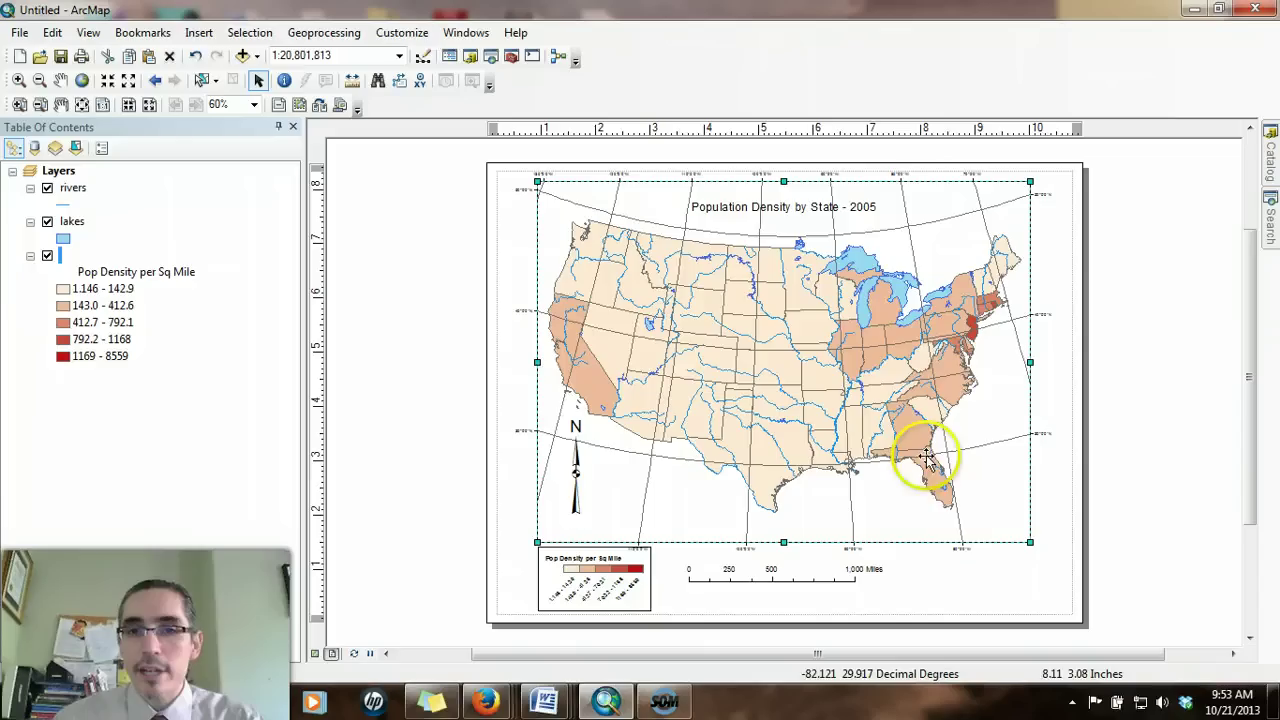
left_click(945, 305)
left_click(912, 196)
left_click(935, 318)
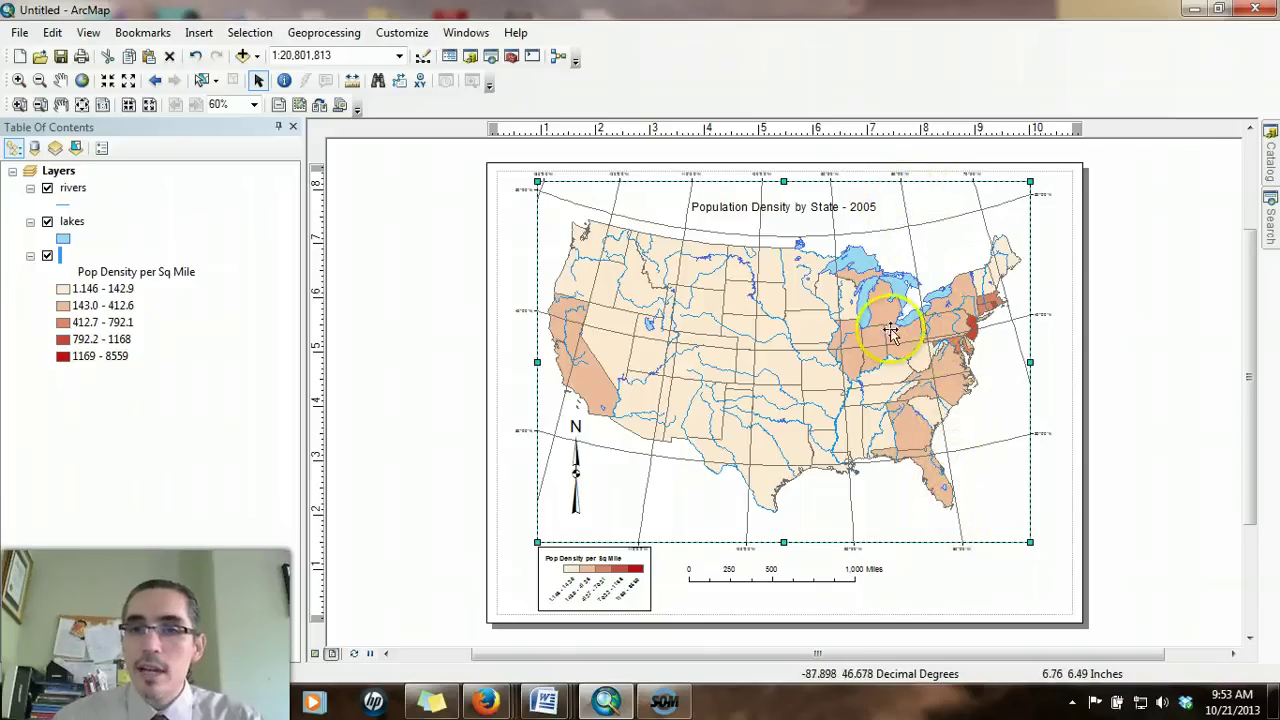
left_click(843, 215)
left_click(861, 517)
left_click(825, 235)
left_click(877, 508)
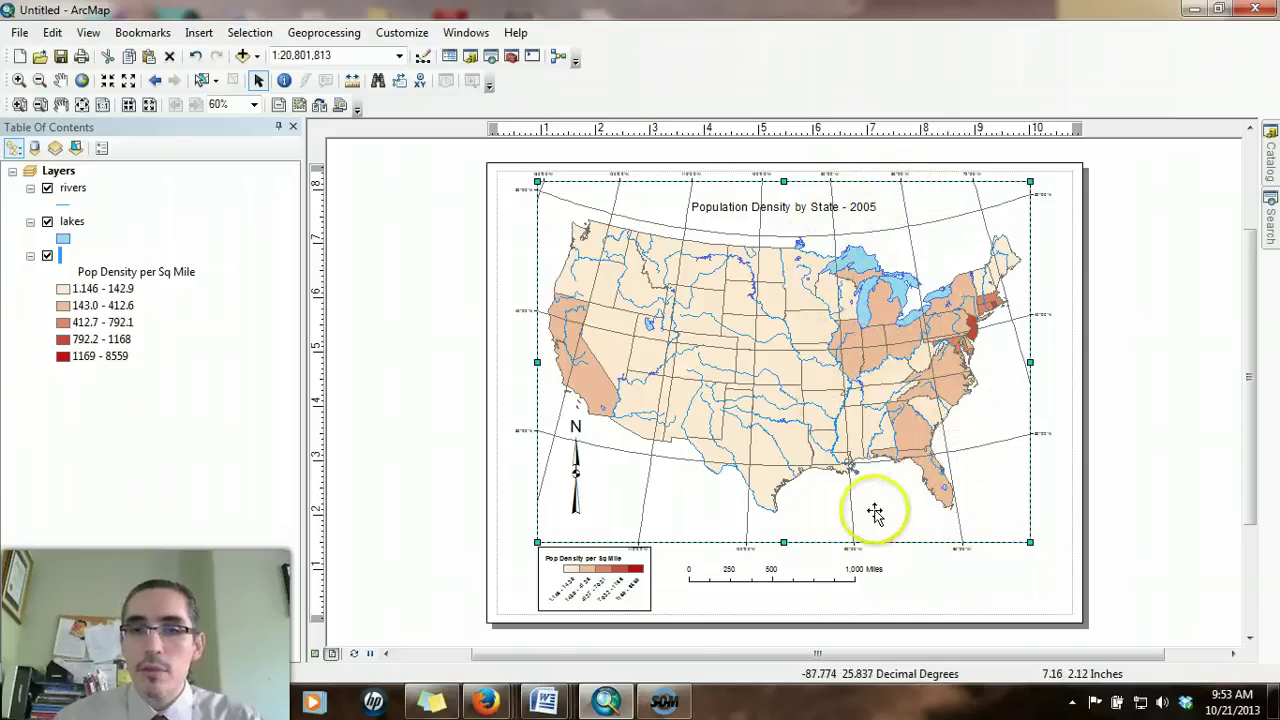
left_click(830, 315)
left_click(829, 253)
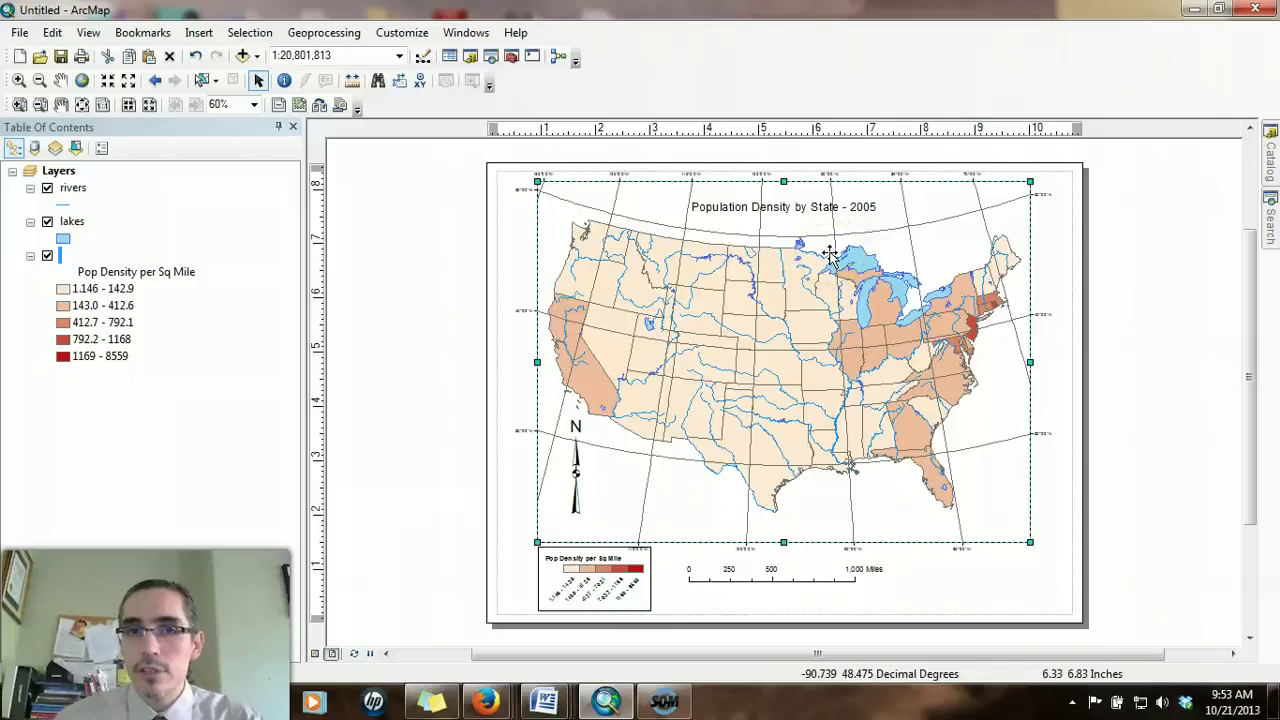
left_click(818, 238)
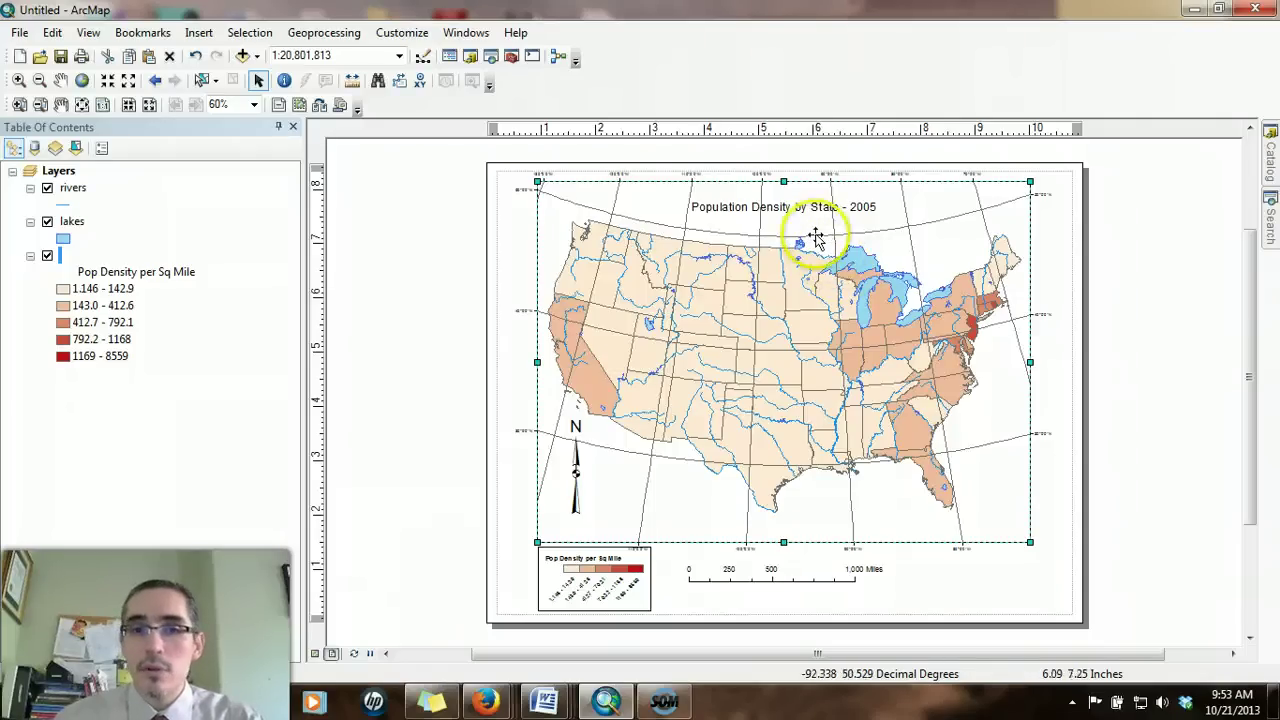
left_click(587, 484)
- Move the north arrow down to the frame's bottom edge and shorten it to a moderate height
left_click(583, 497)
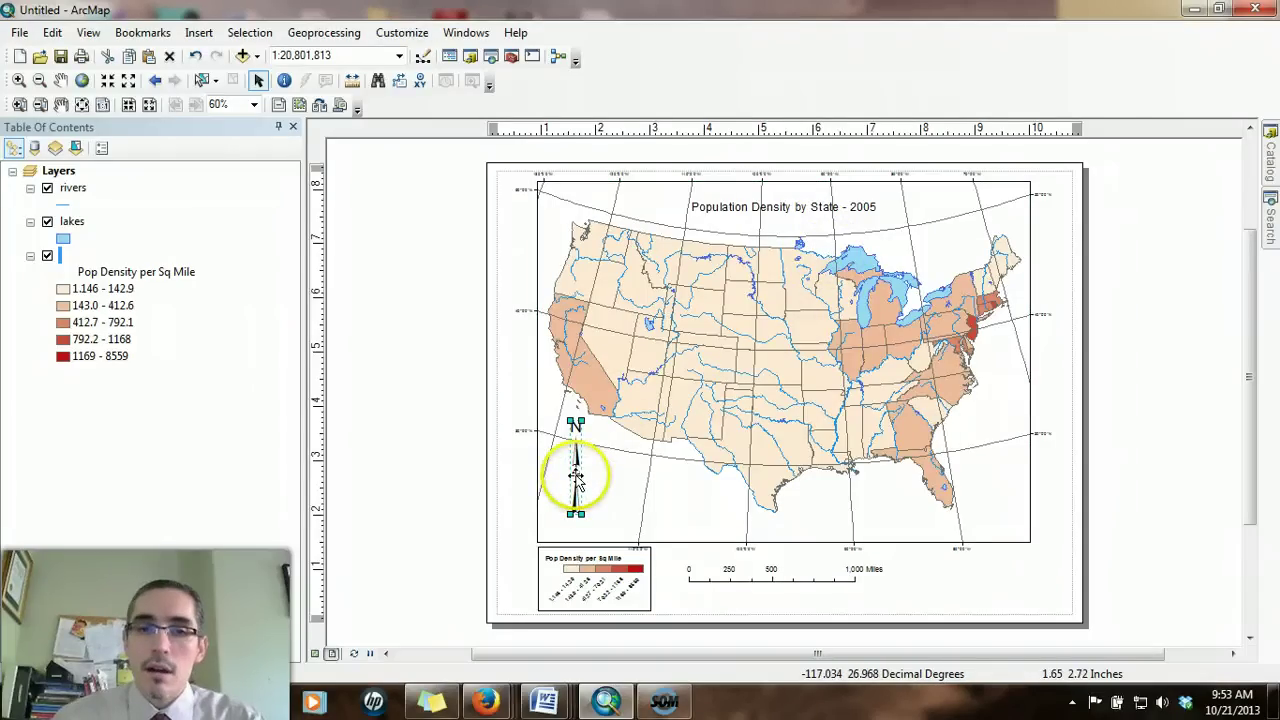
left_click_drag(583, 497, 615, 516)
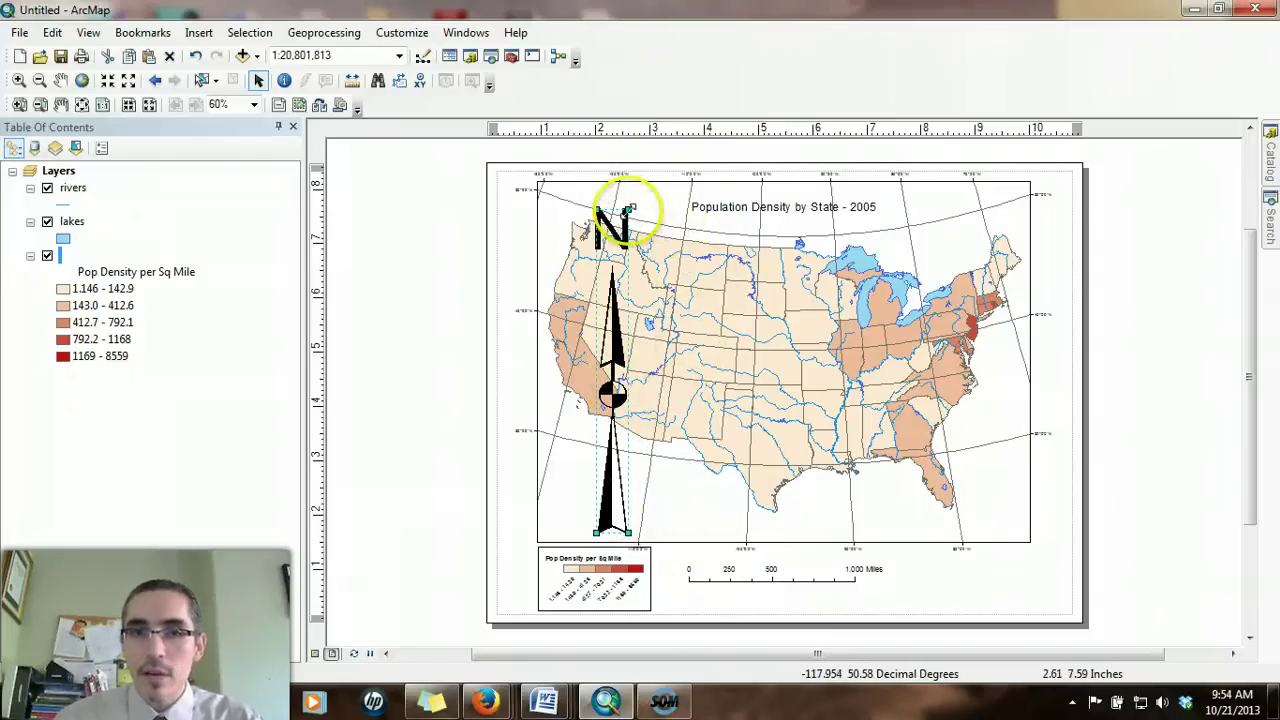
left_click_drag(613, 230, 610, 382)
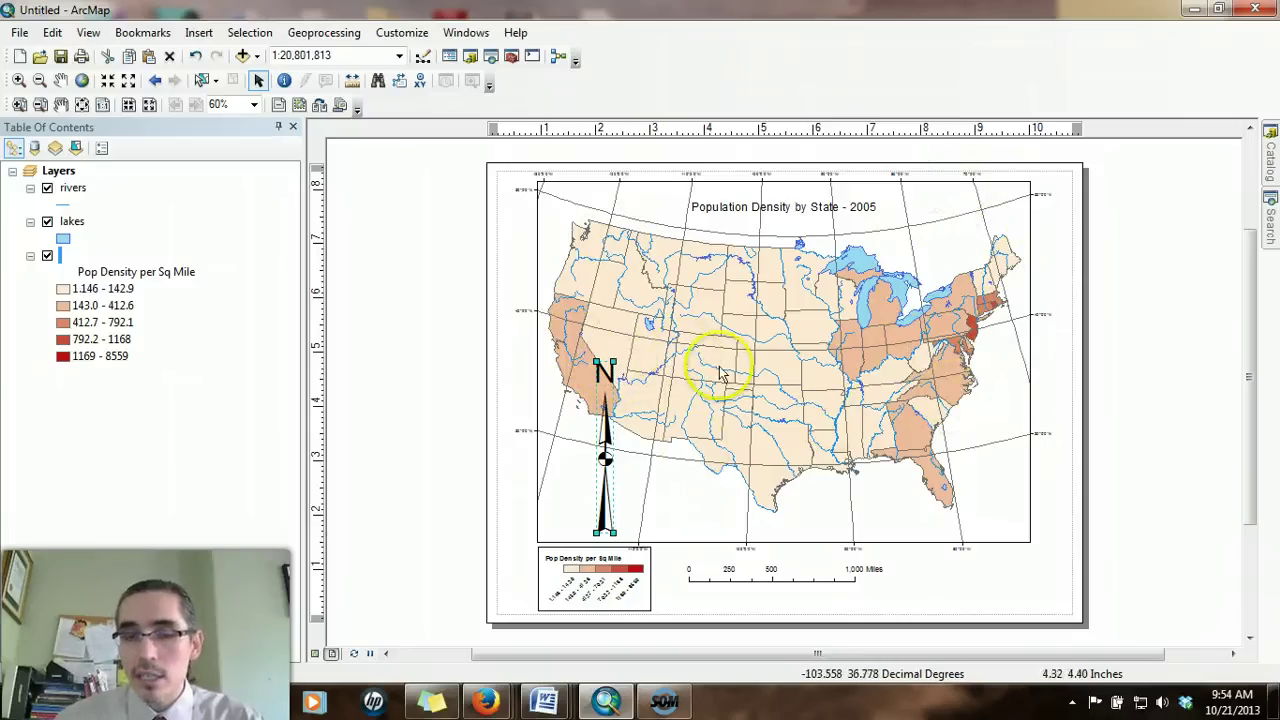
- In North Arrow Properties, try calibration angles of 25, 20 and 15
double_click(606, 460)
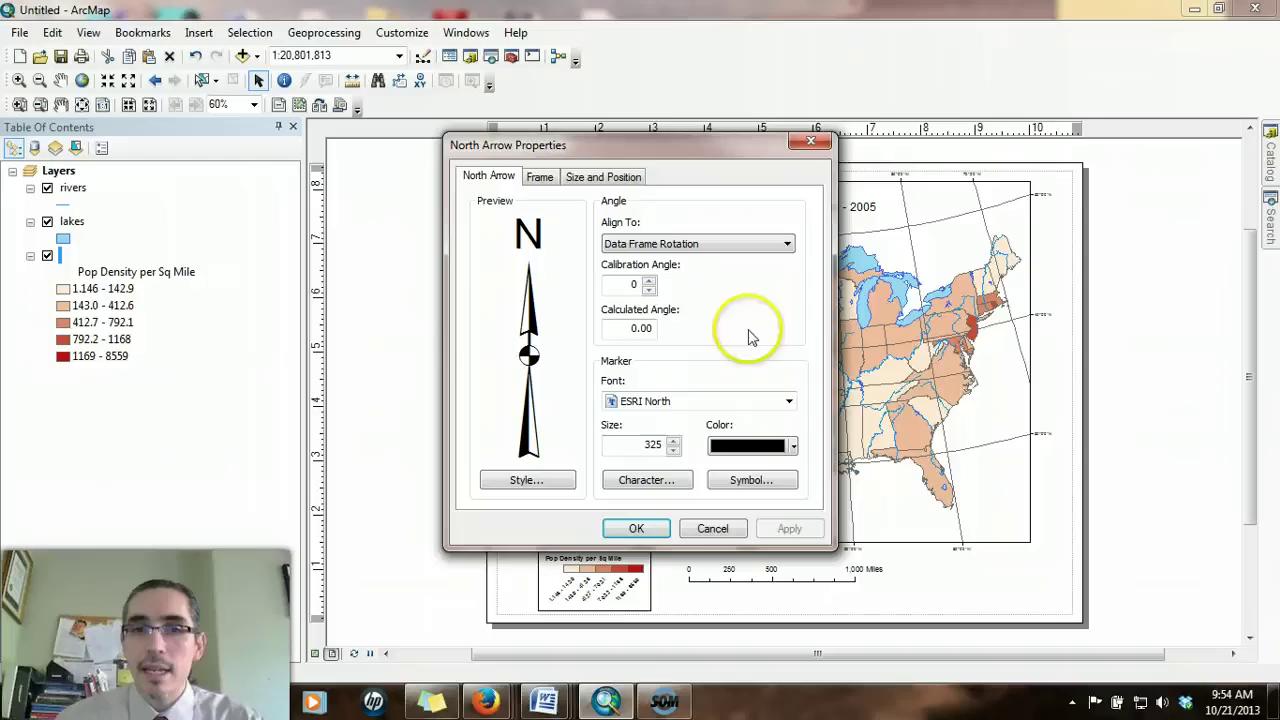
left_click_drag(771, 148, 460, 150)
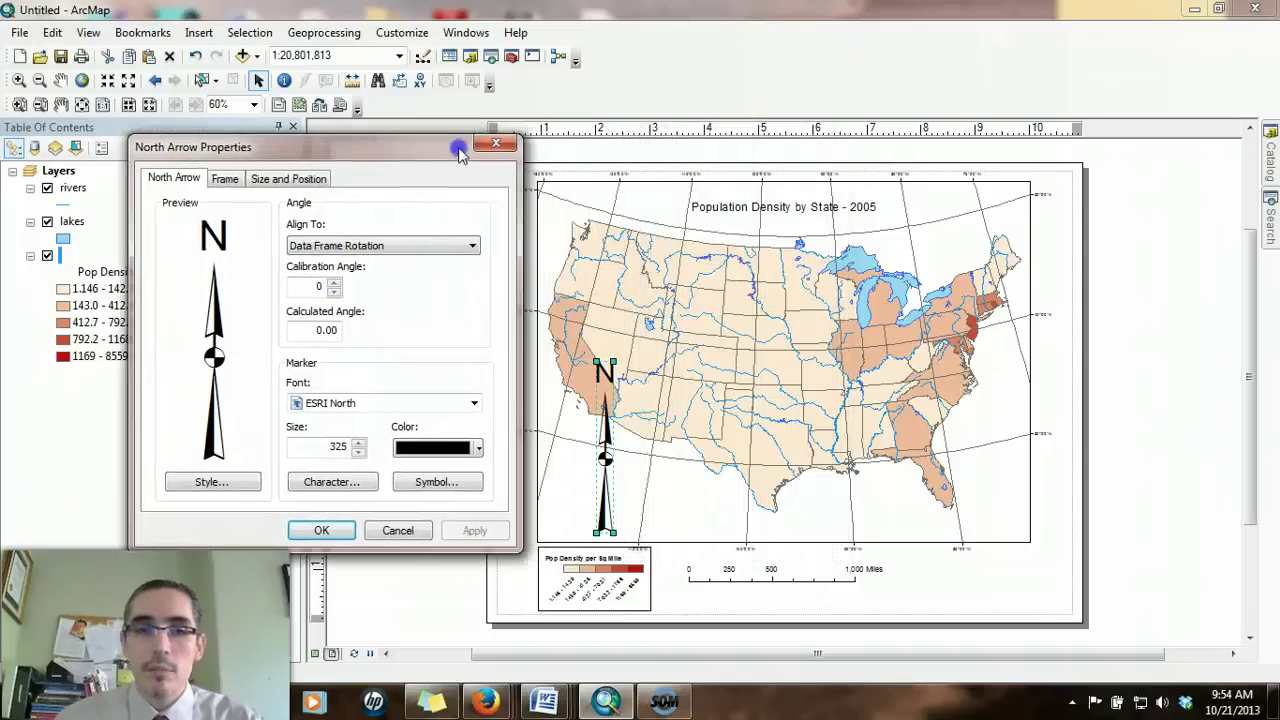
double_click(316, 287)
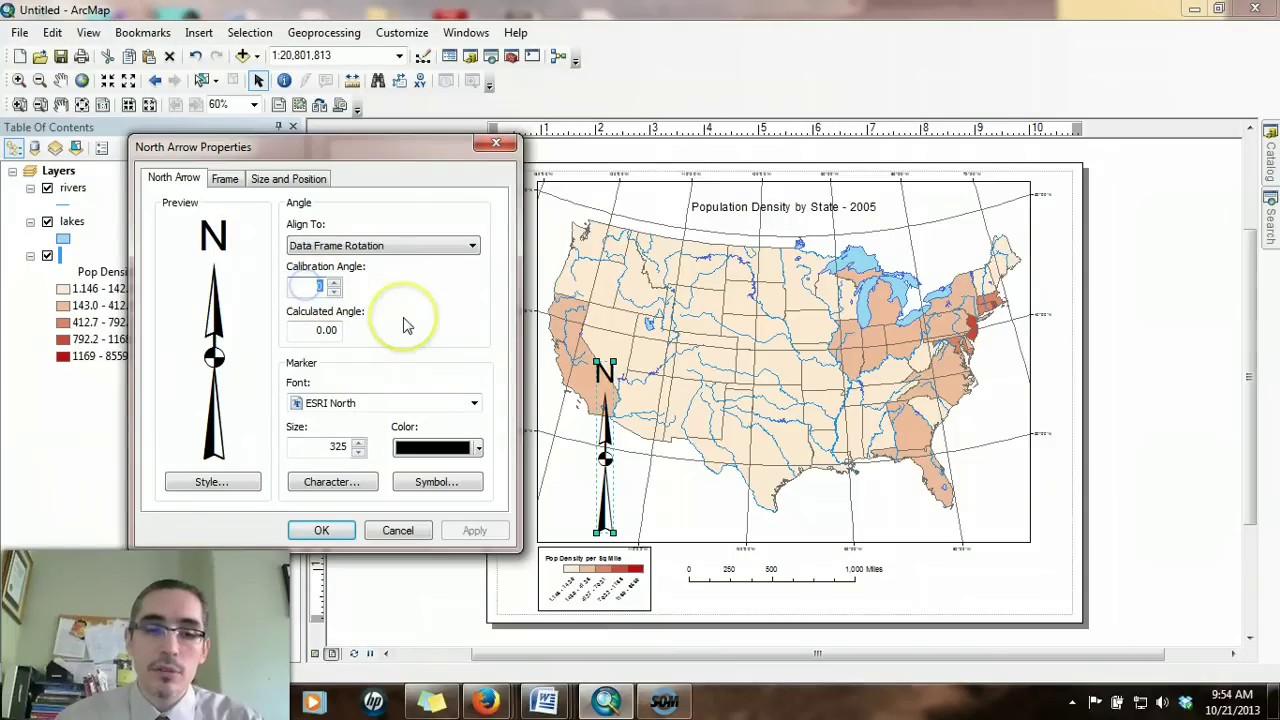
type("25")
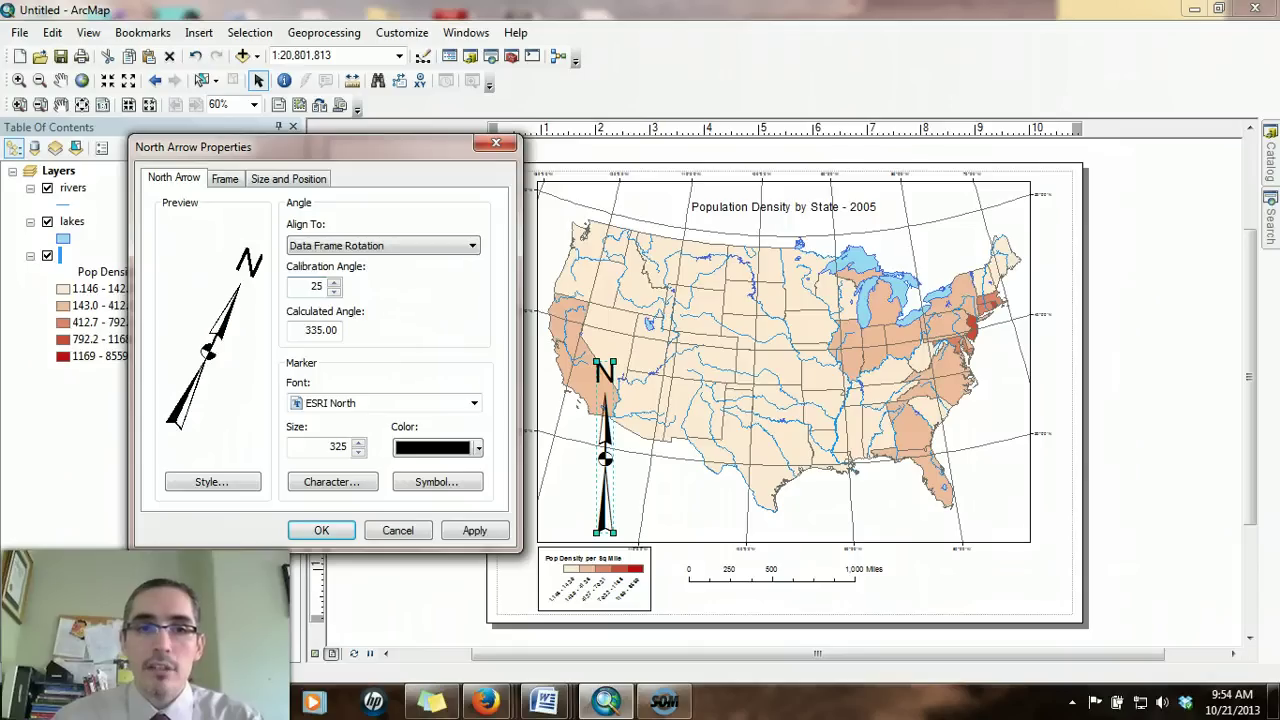
double_click(316, 286)
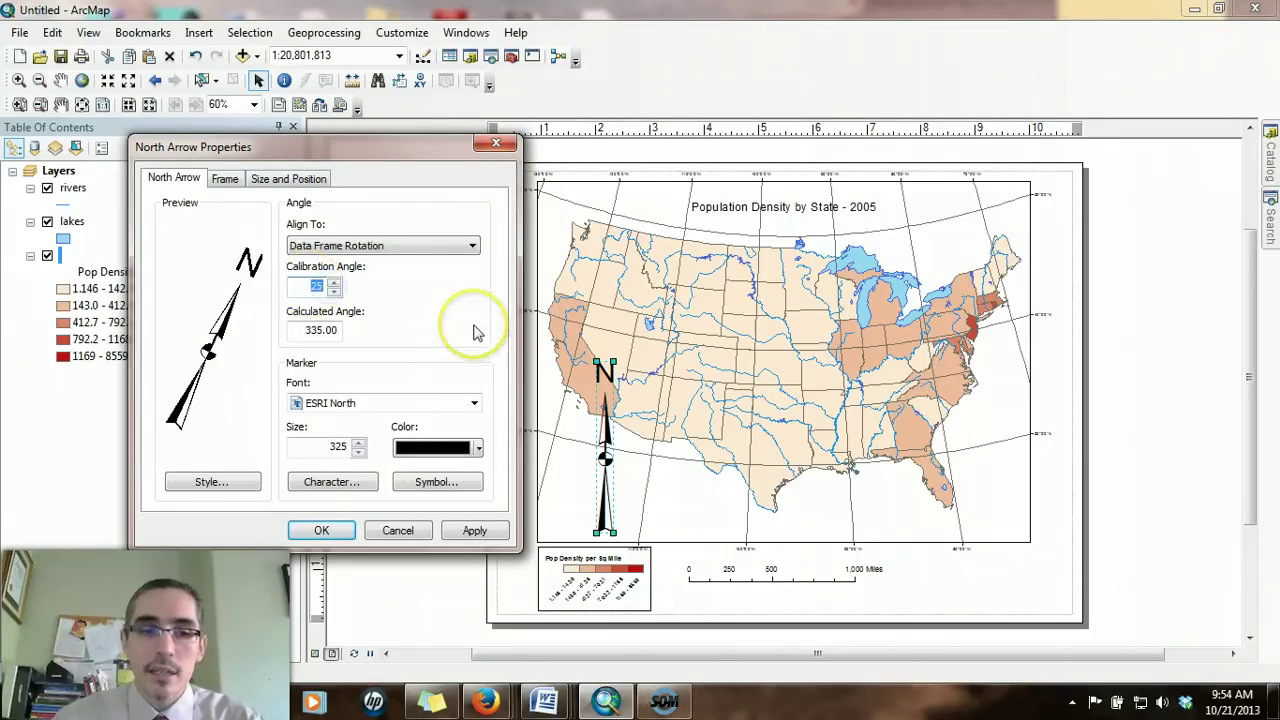
type("20")
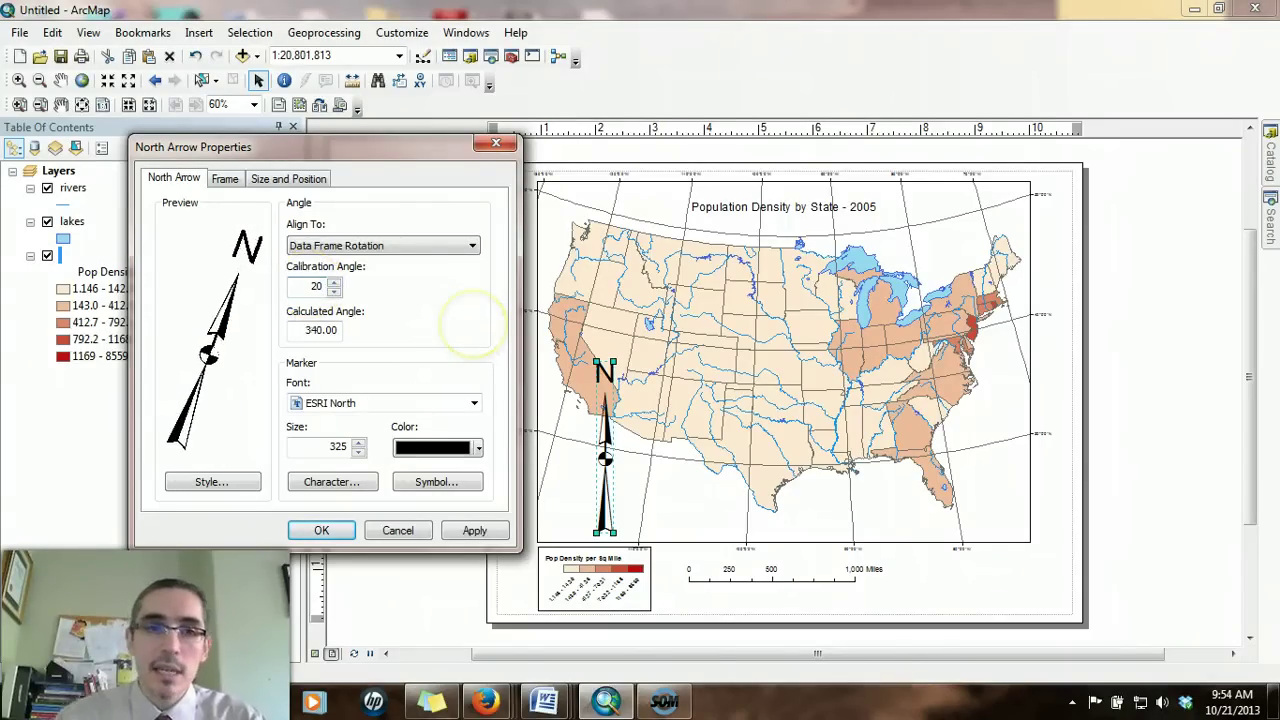
double_click(316, 286)
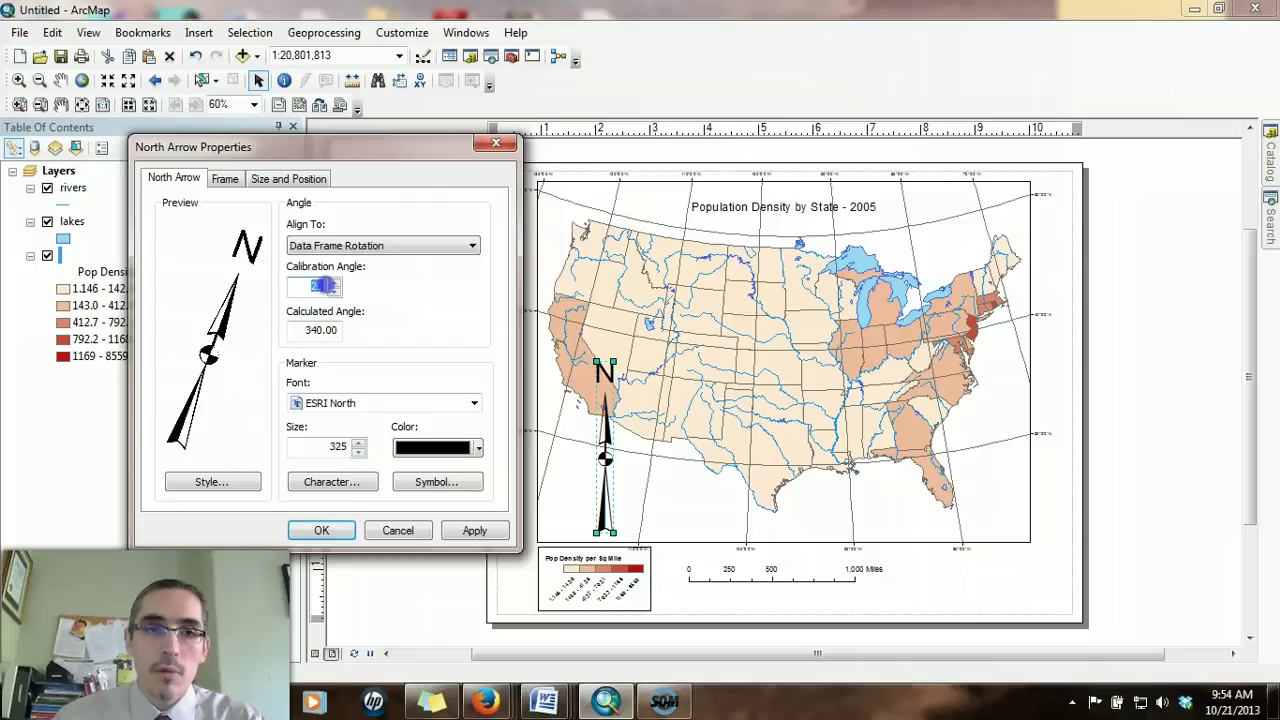
type("15")
left_click(366, 296)
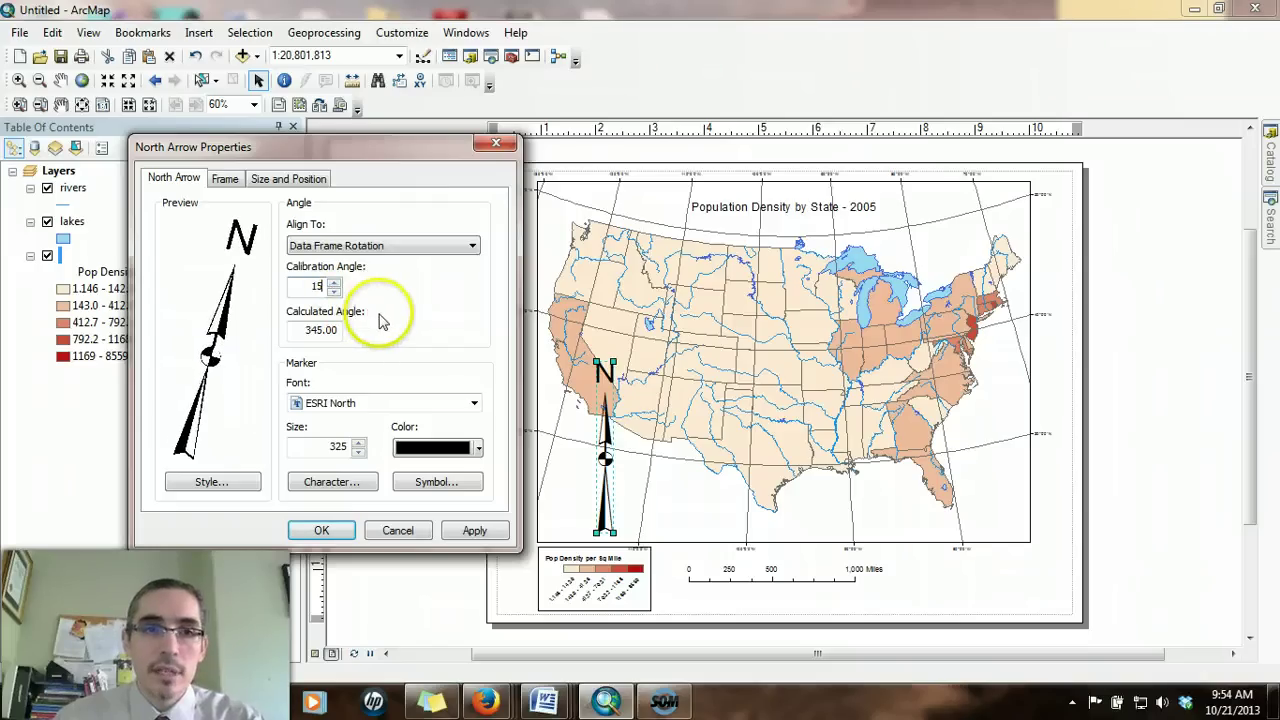
- Apply a calibration angle of 10 and nudge the north arrow slightly right
double_click(316, 286)
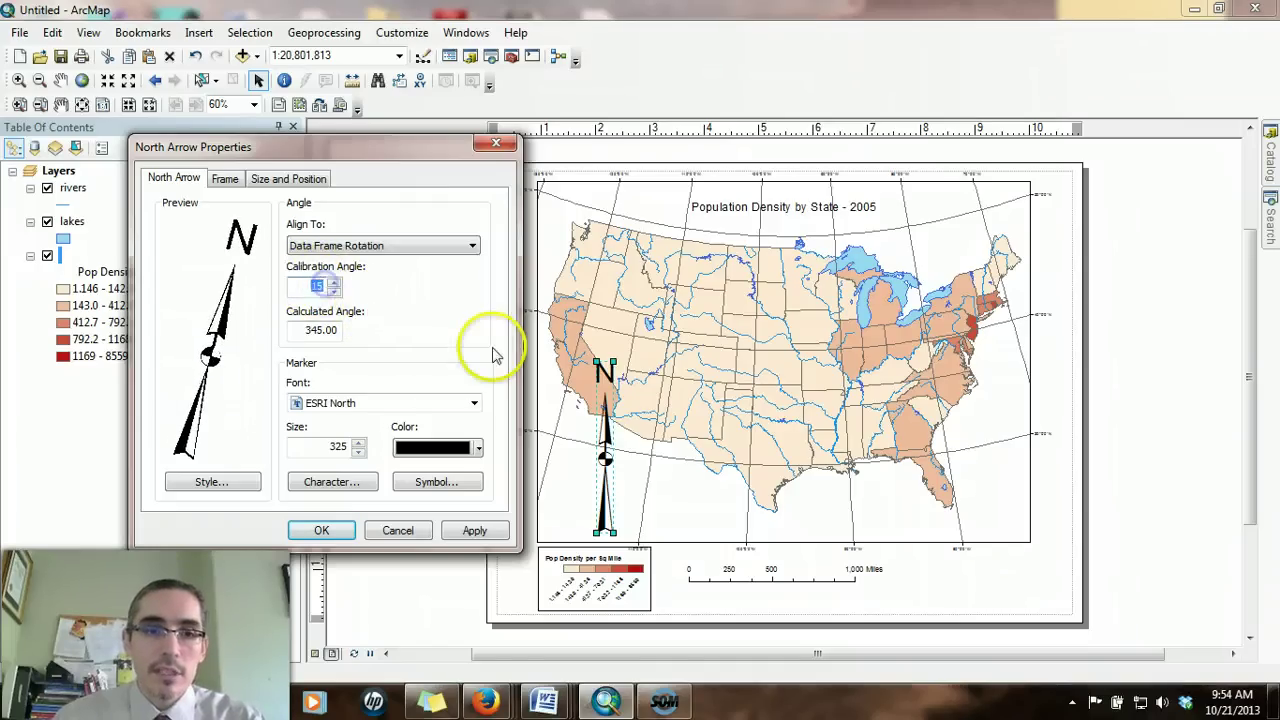
type("10")
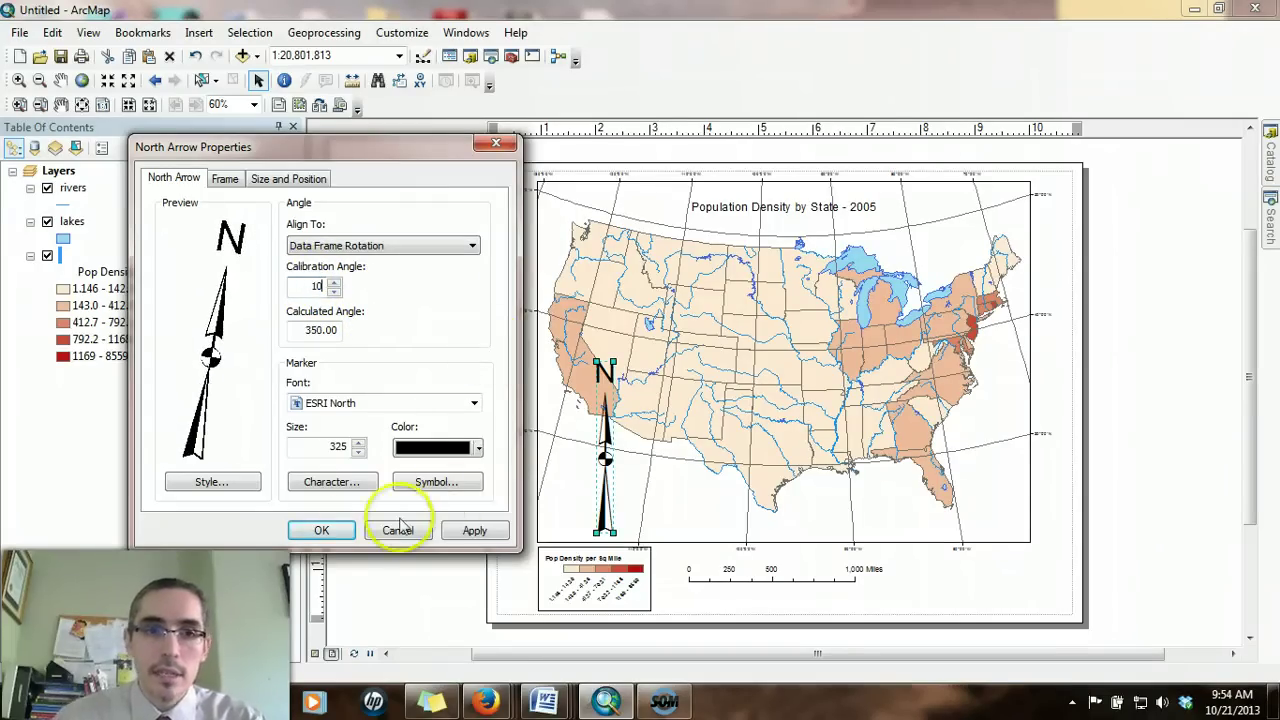
left_click(321, 530)
left_click_drag(634, 429, 646, 430)
left_click(1182, 428)
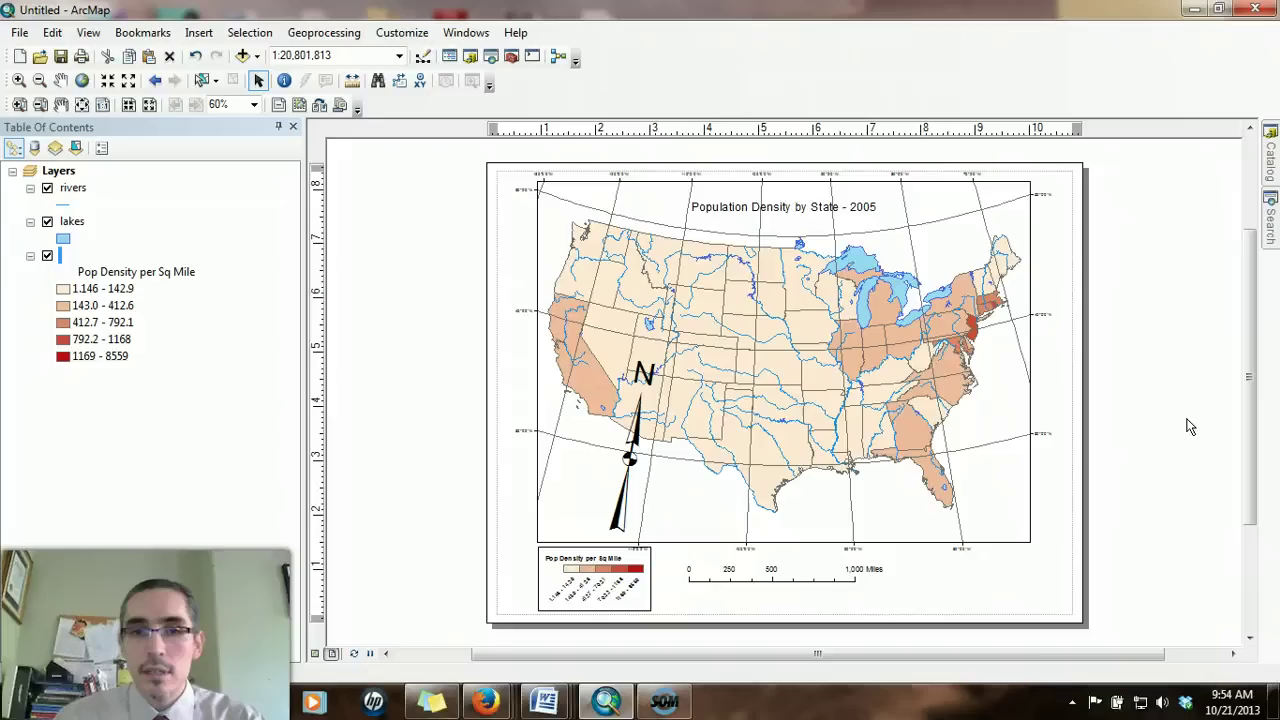
- Shrink the north arrow and shift it slightly down and left
left_click(1160, 400)
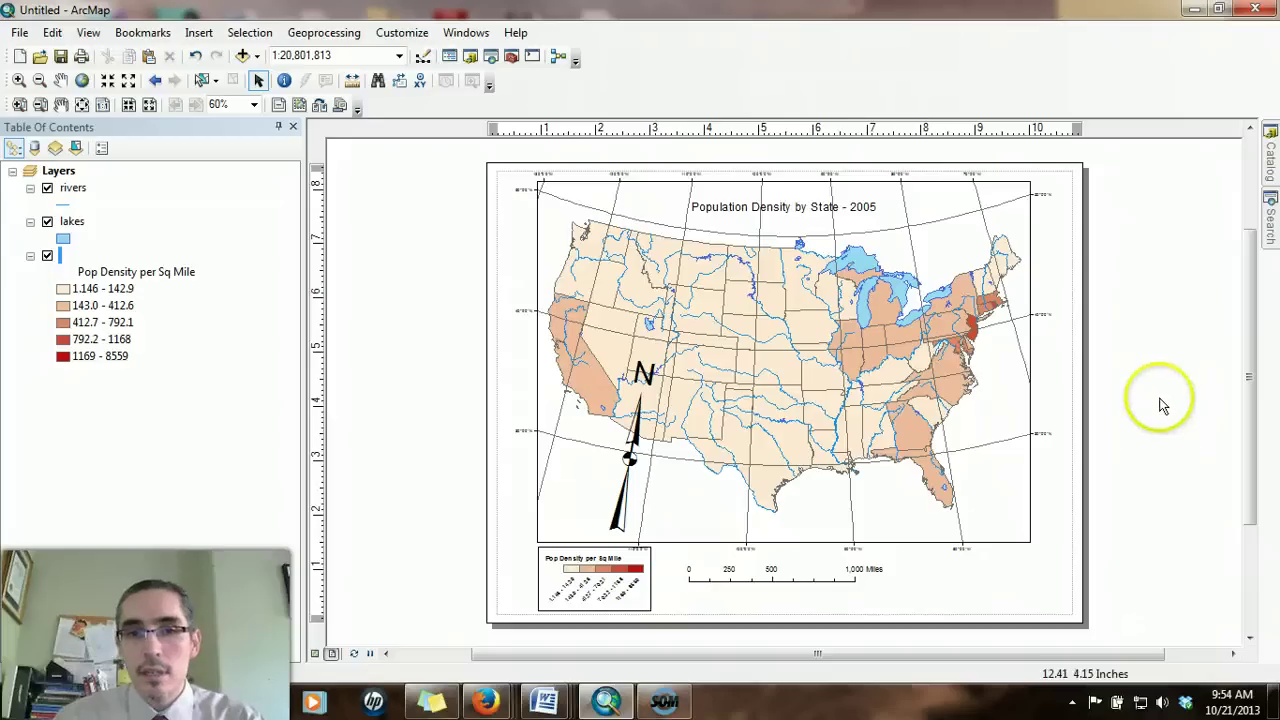
left_click(634, 429)
left_click_drag(610, 364, 622, 382)
left_click_drag(634, 477, 622, 488)
left_click(614, 432)
left_click_drag(612, 430, 619, 467)
left_click(634, 491)
- Delete the north arrow from the layout
left_click(1135, 446)
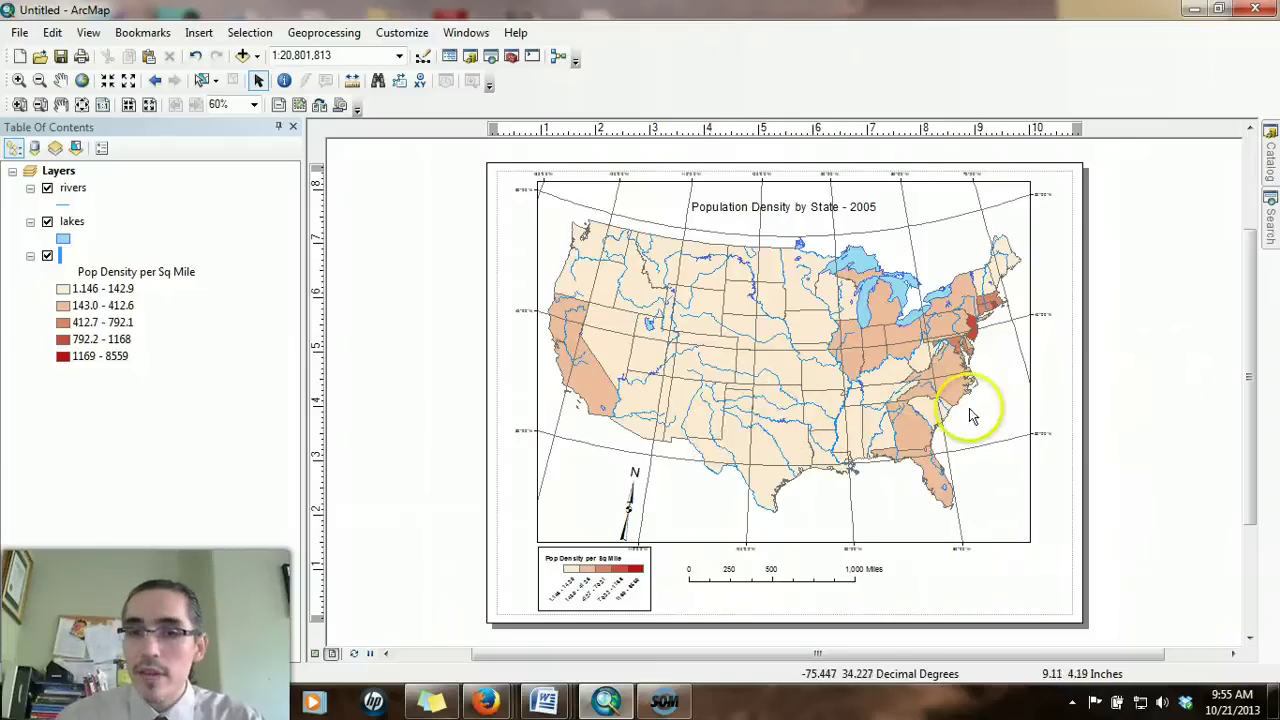
left_click(635, 498)
key("Delete")
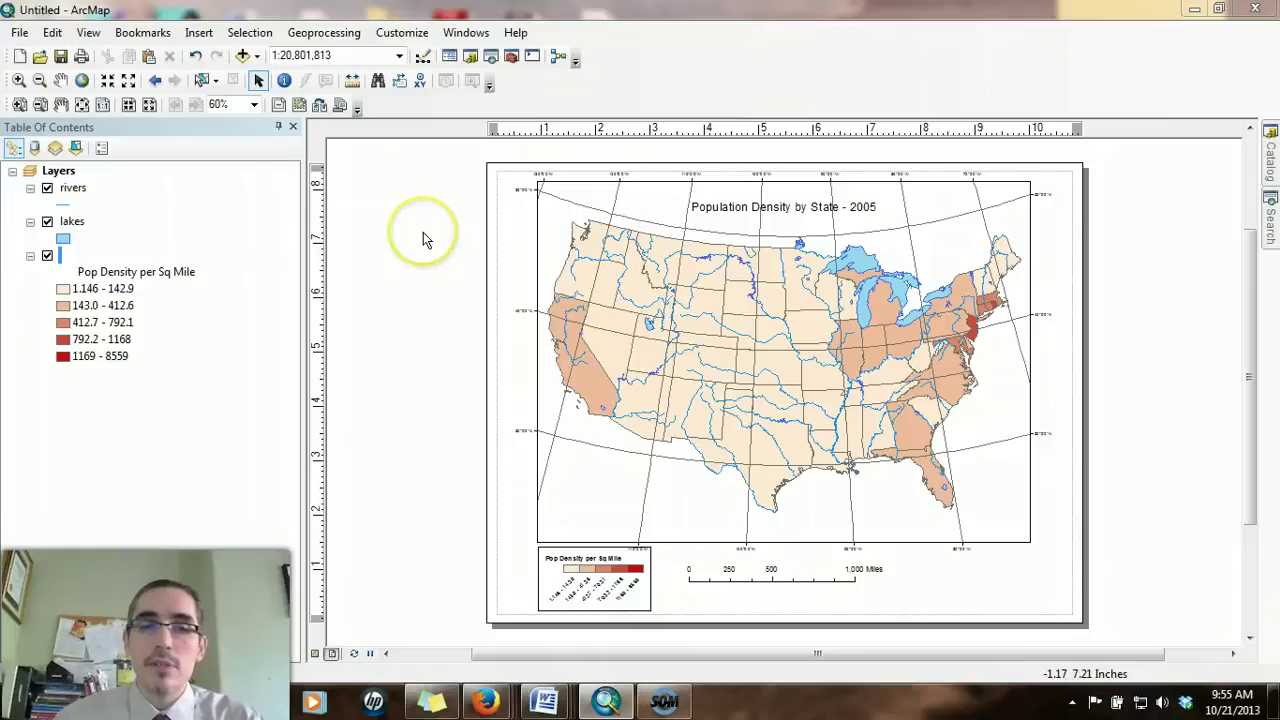
- Insert a text element beside the scale bar at bottom right reading 'Projection:'
left_click(199, 32)
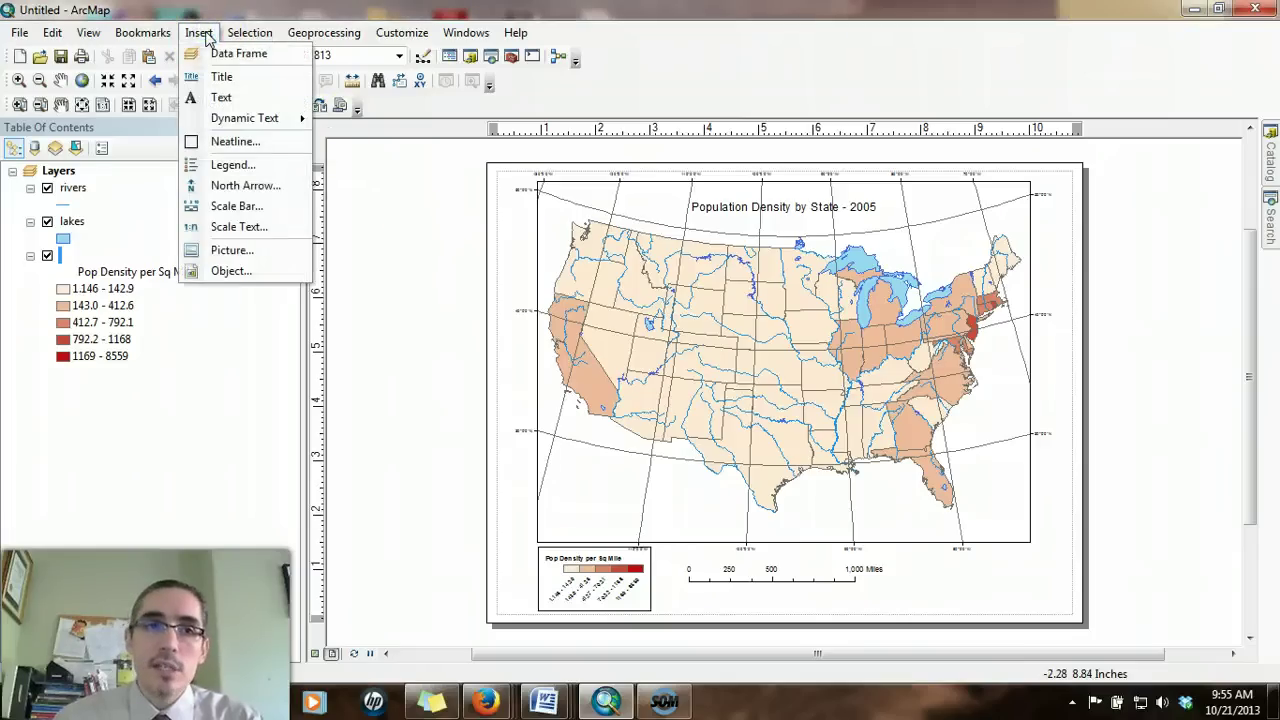
left_click(237, 96)
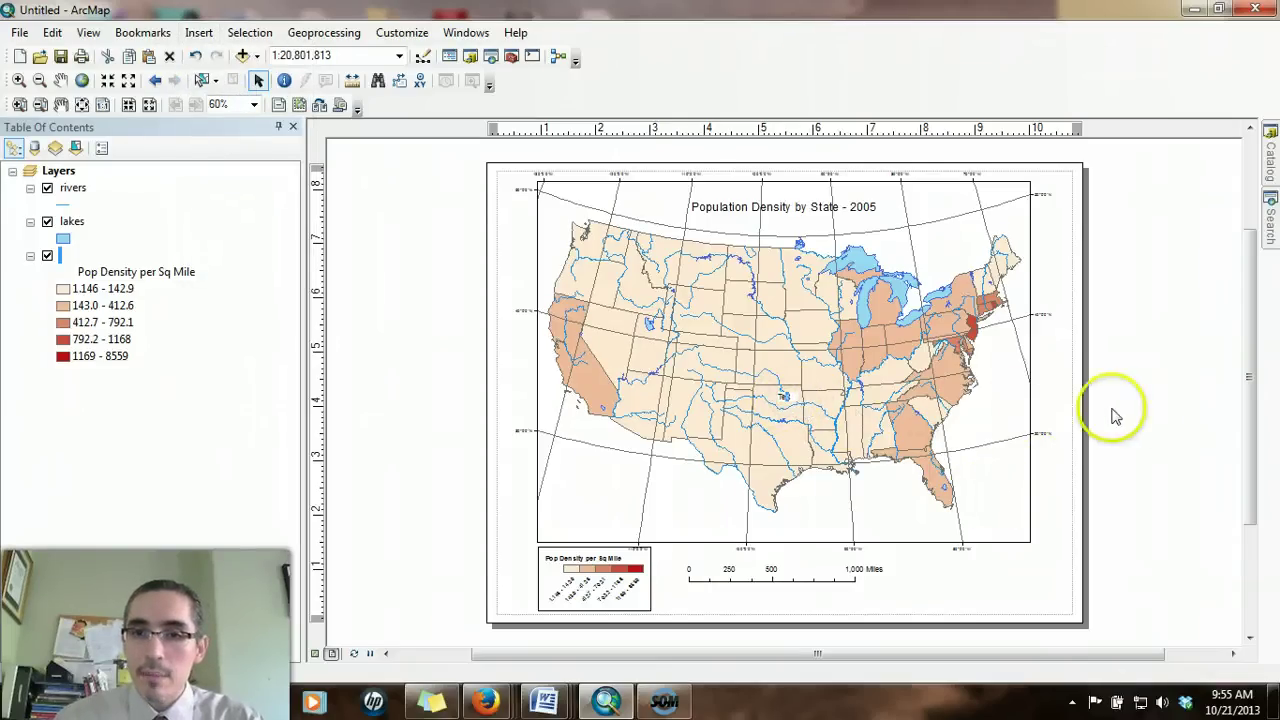
left_click(785, 400)
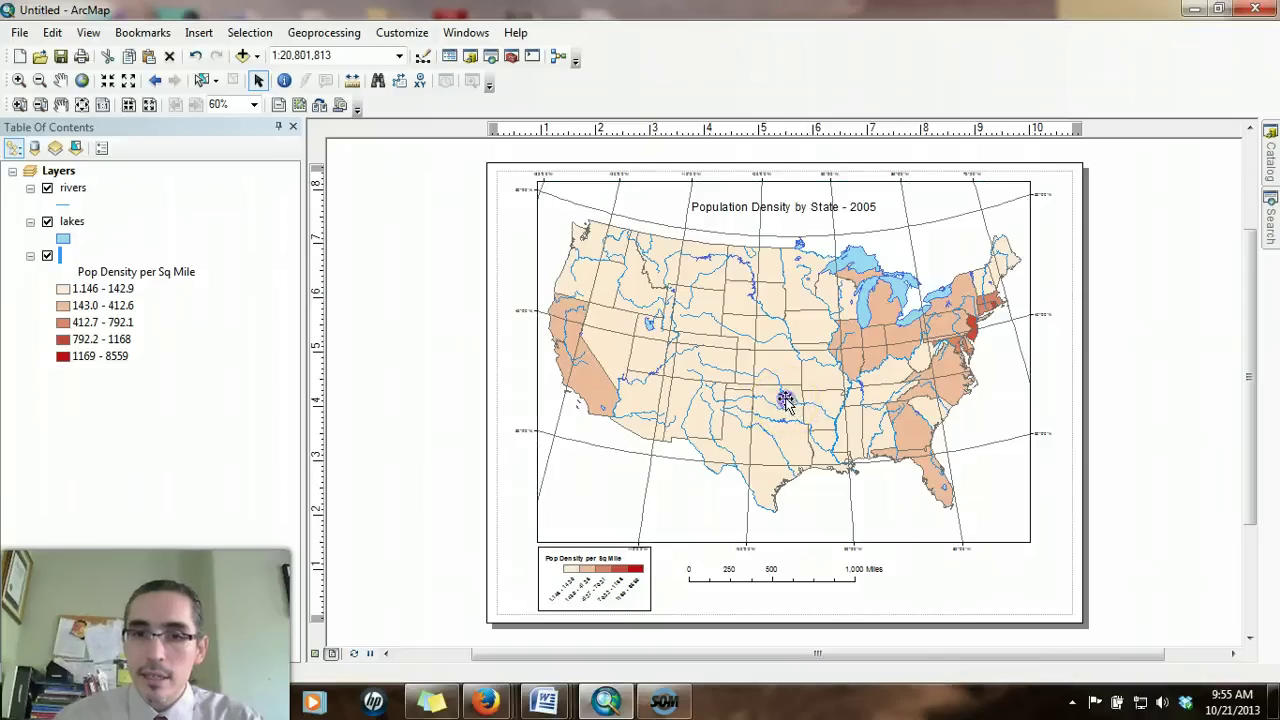
left_click_drag(785, 400, 960, 573)
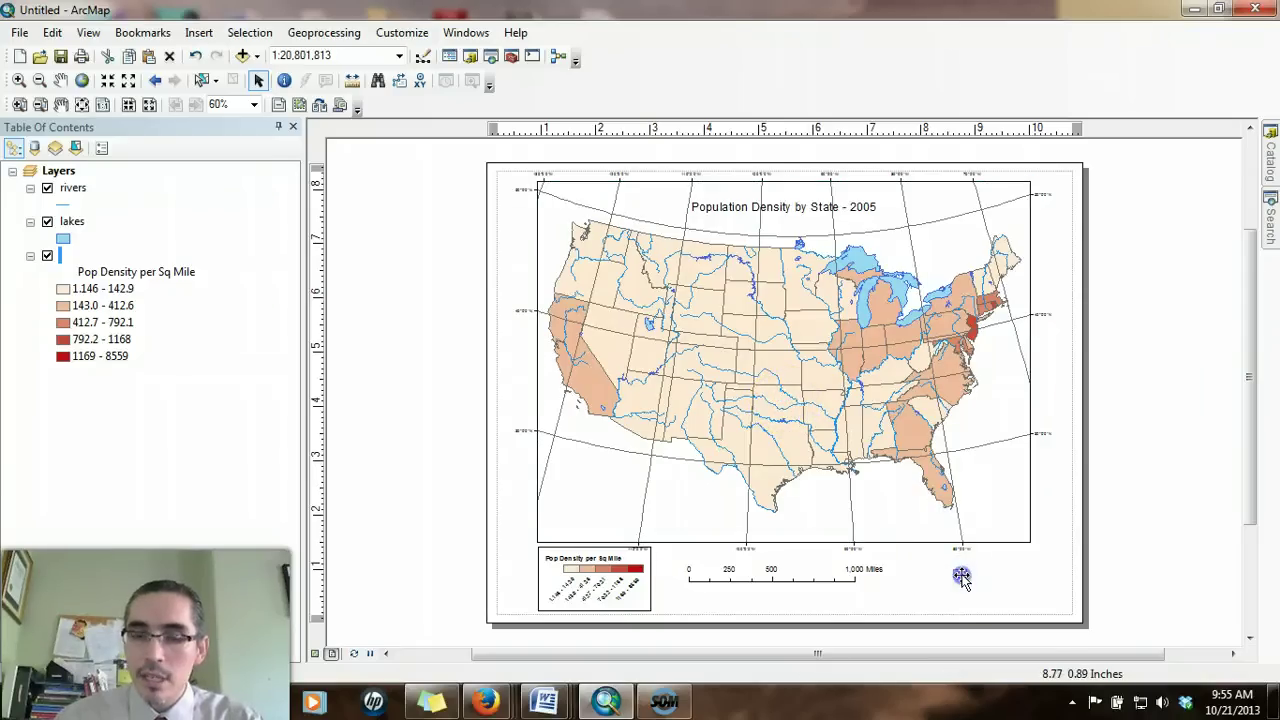
double_click(961, 577)
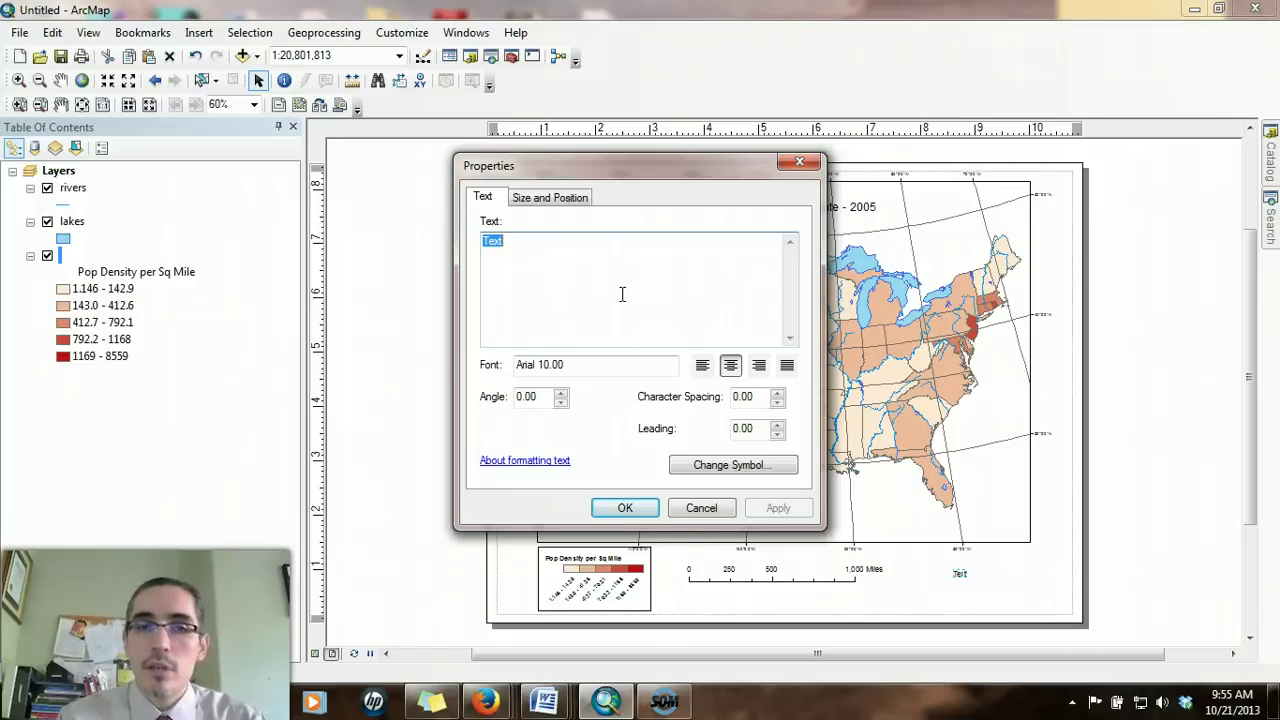
type("Projection:")
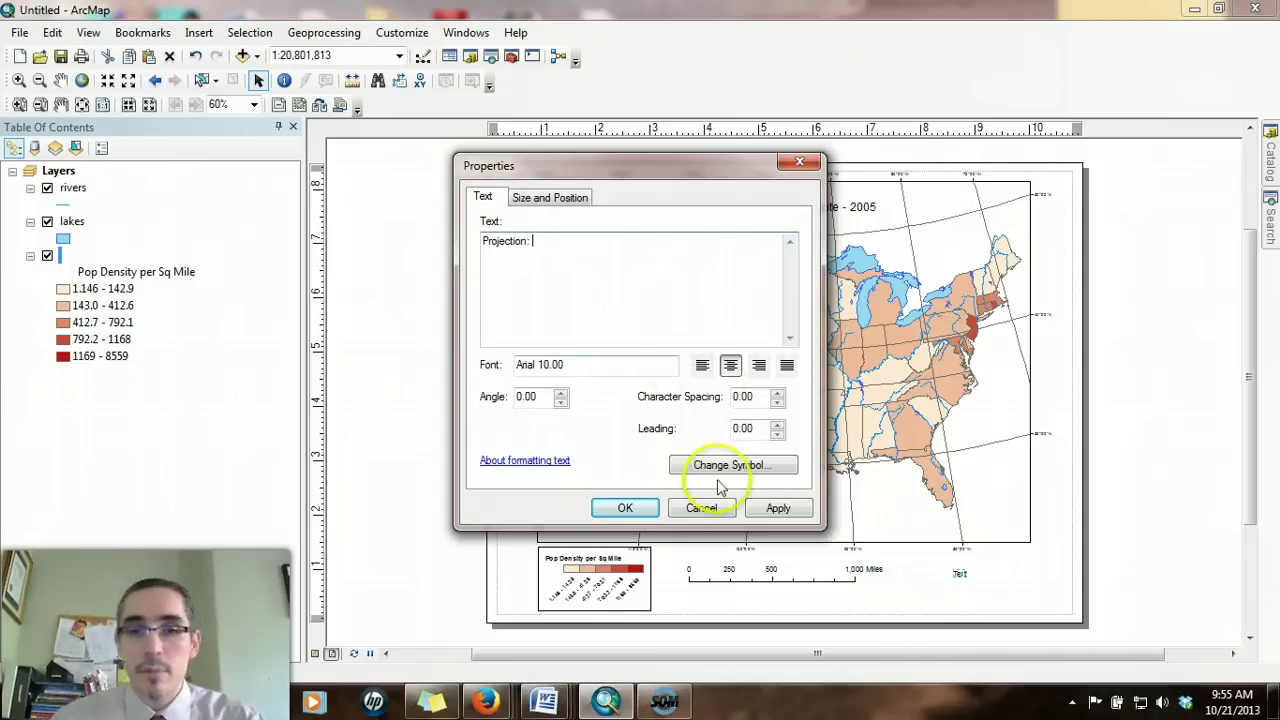
left_click(625, 507)
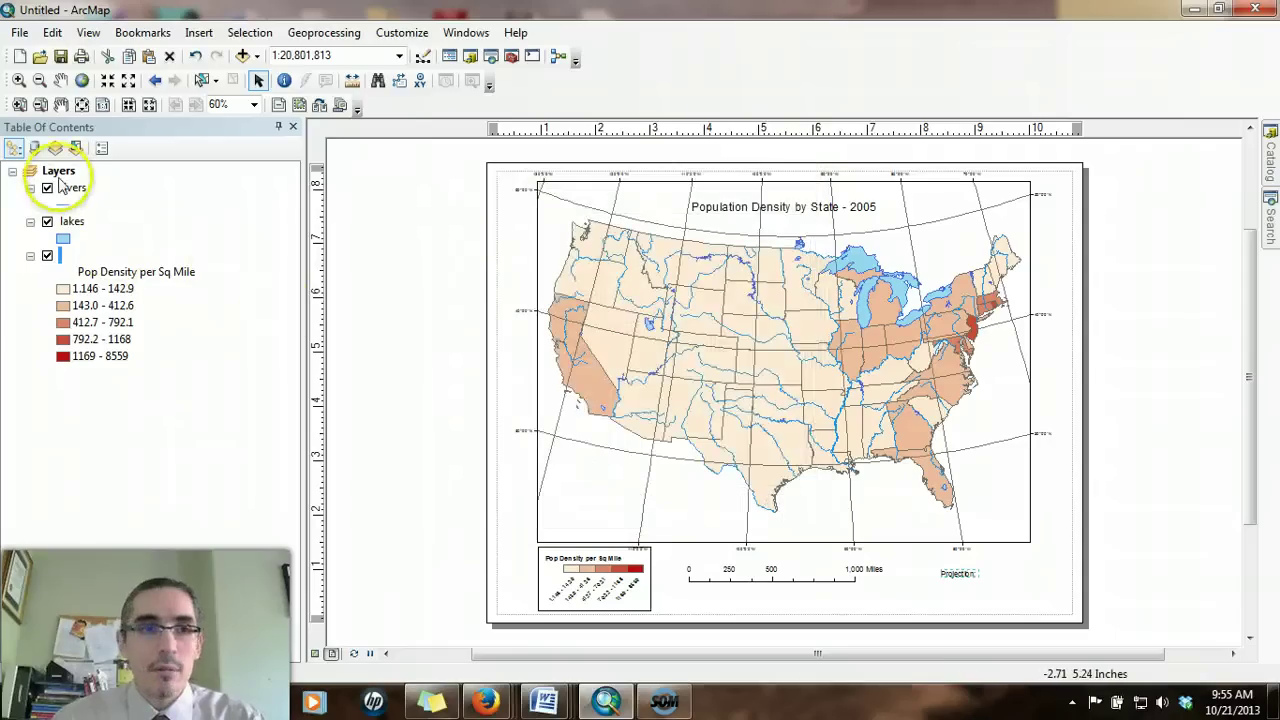
- Copy the coordinate system name USA_Contiguous_Albers_Equal_Area_Conic, then open the Projection text's properties
double_click(58, 171)
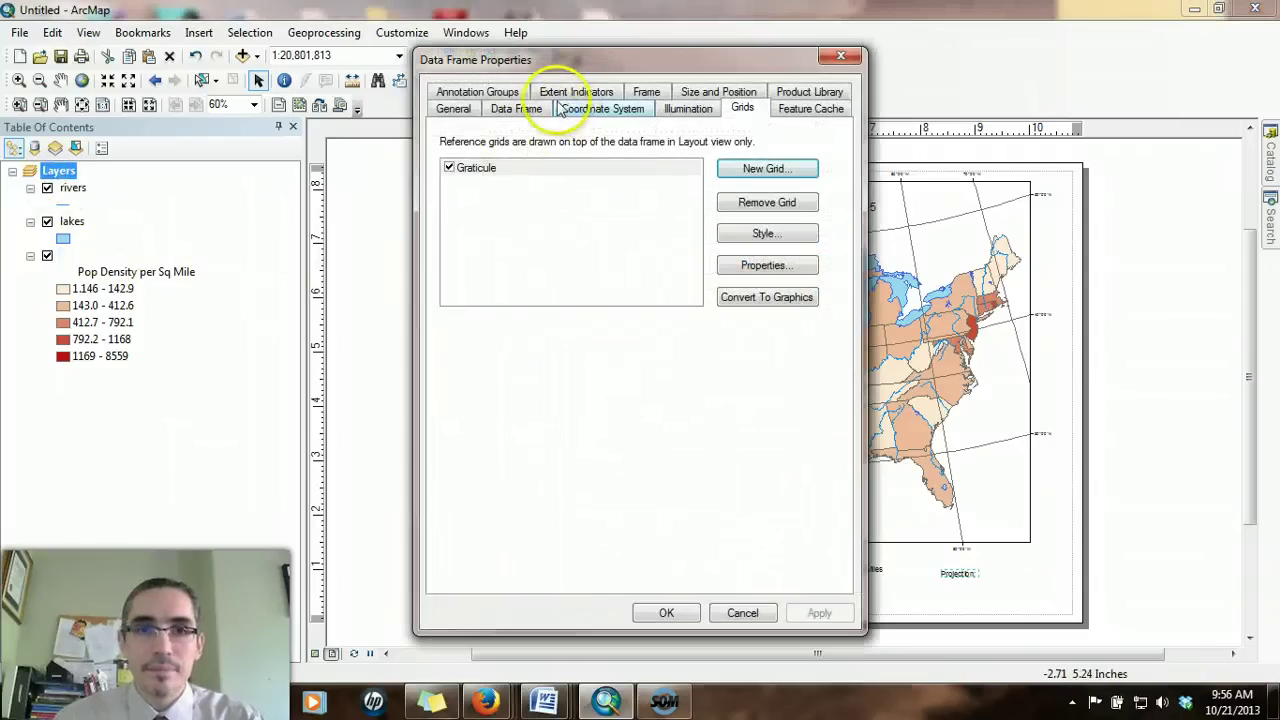
left_click(598, 107)
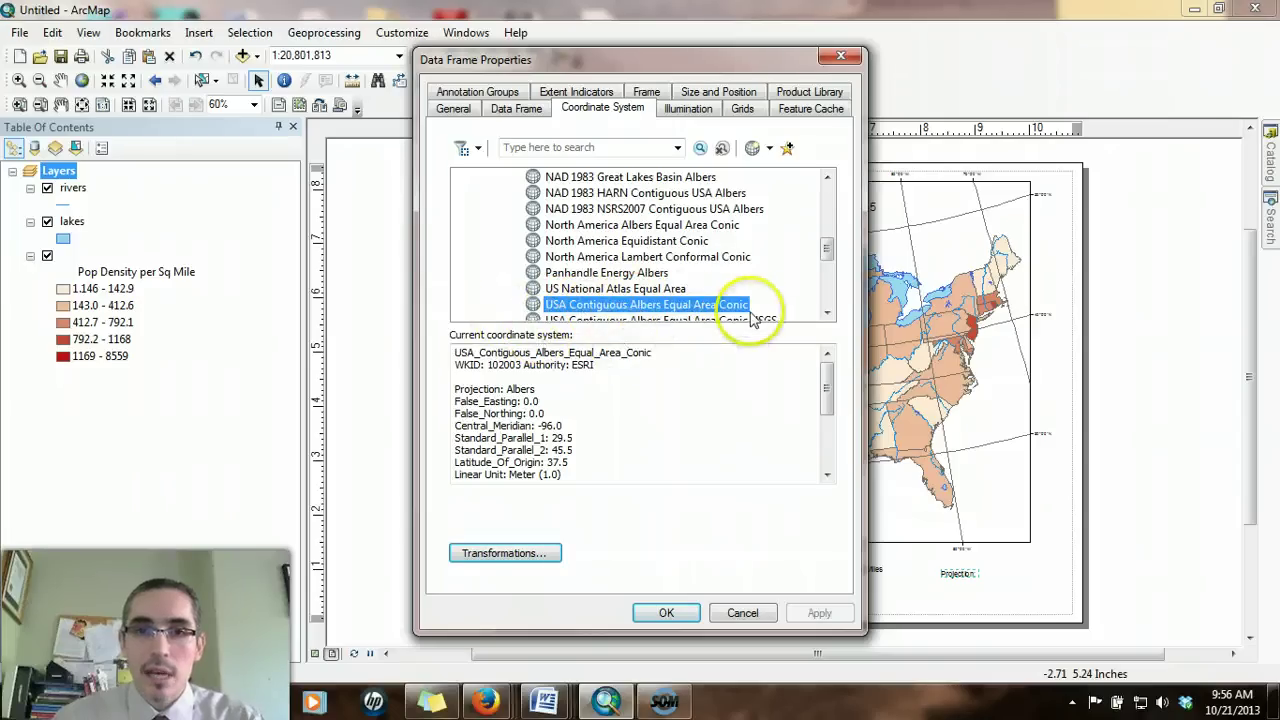
left_click_drag(455, 353, 645, 352)
right_click(646, 350)
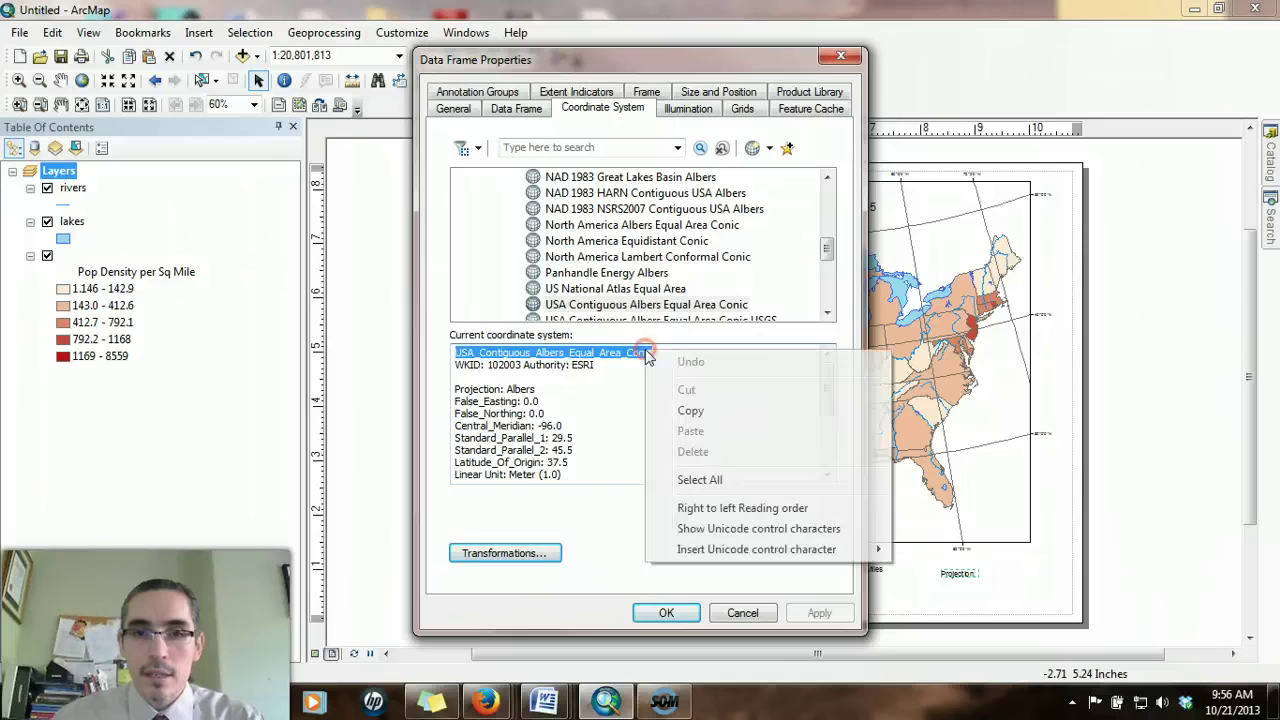
left_click(687, 408)
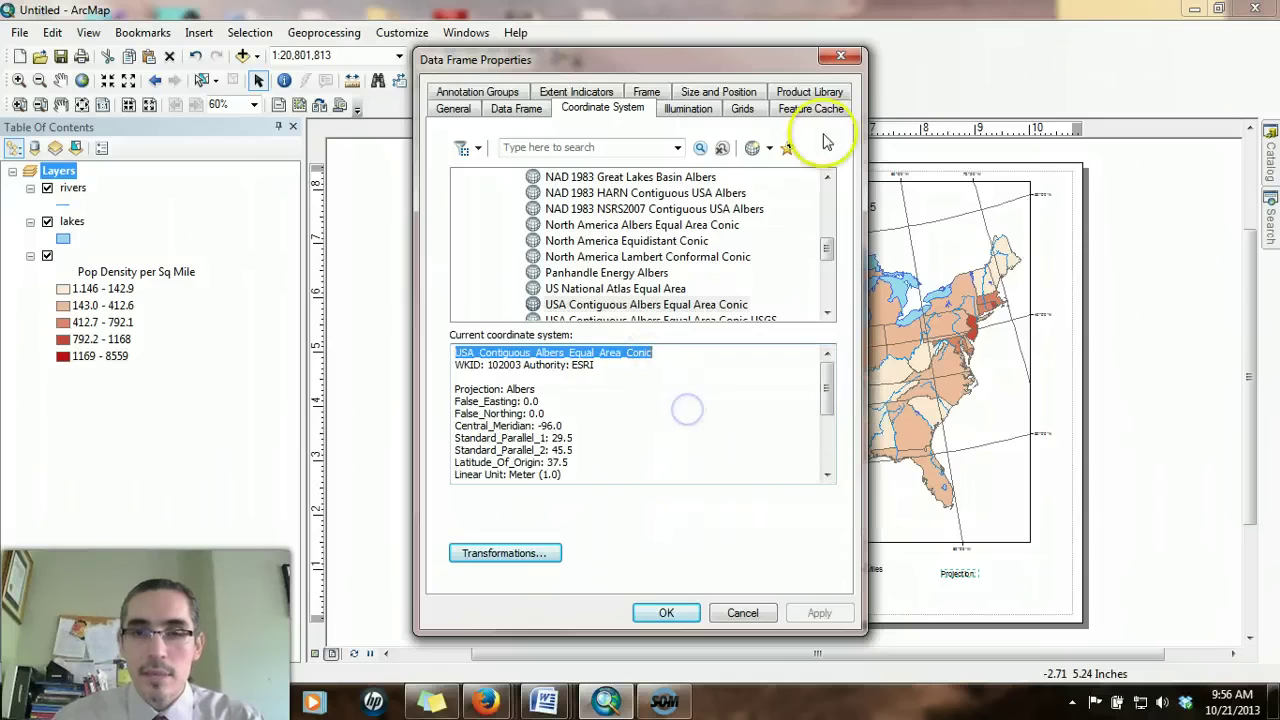
left_click(840, 56)
double_click(1026, 688)
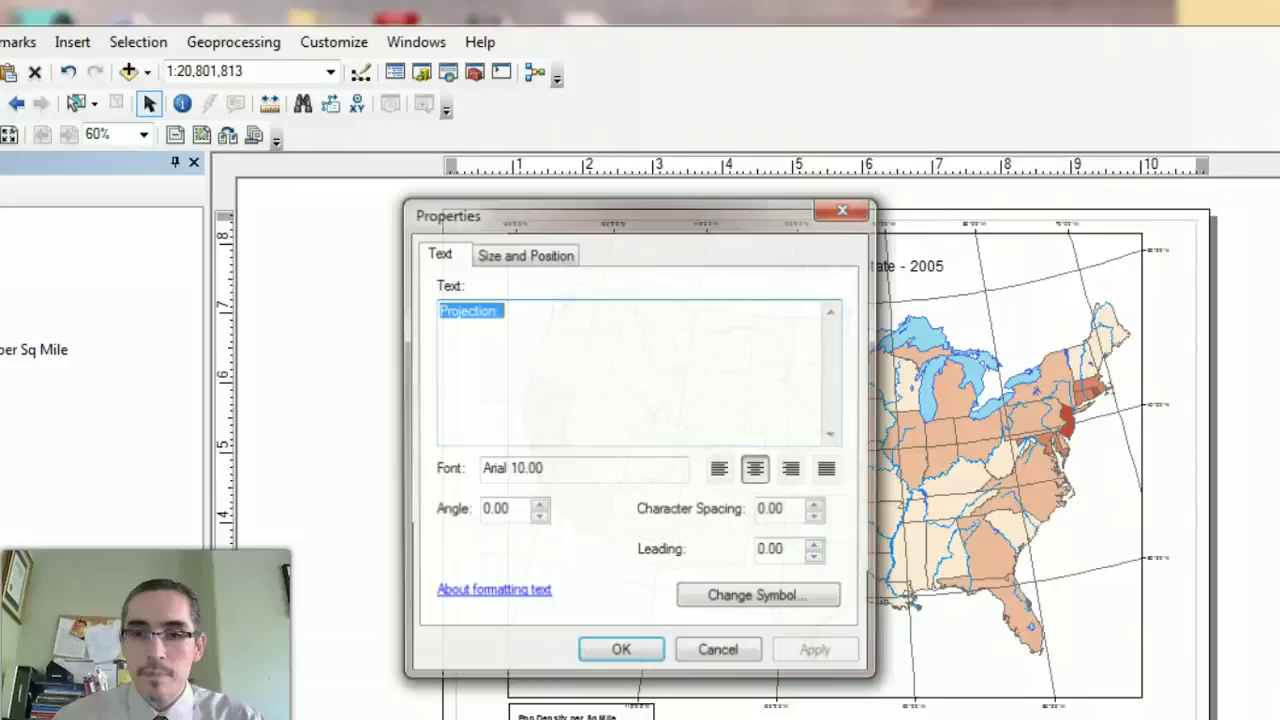
- Paste the projection name after 'Projection:' and replace its underscores with spaces
left_click(588, 300)
key("ctrl+v")
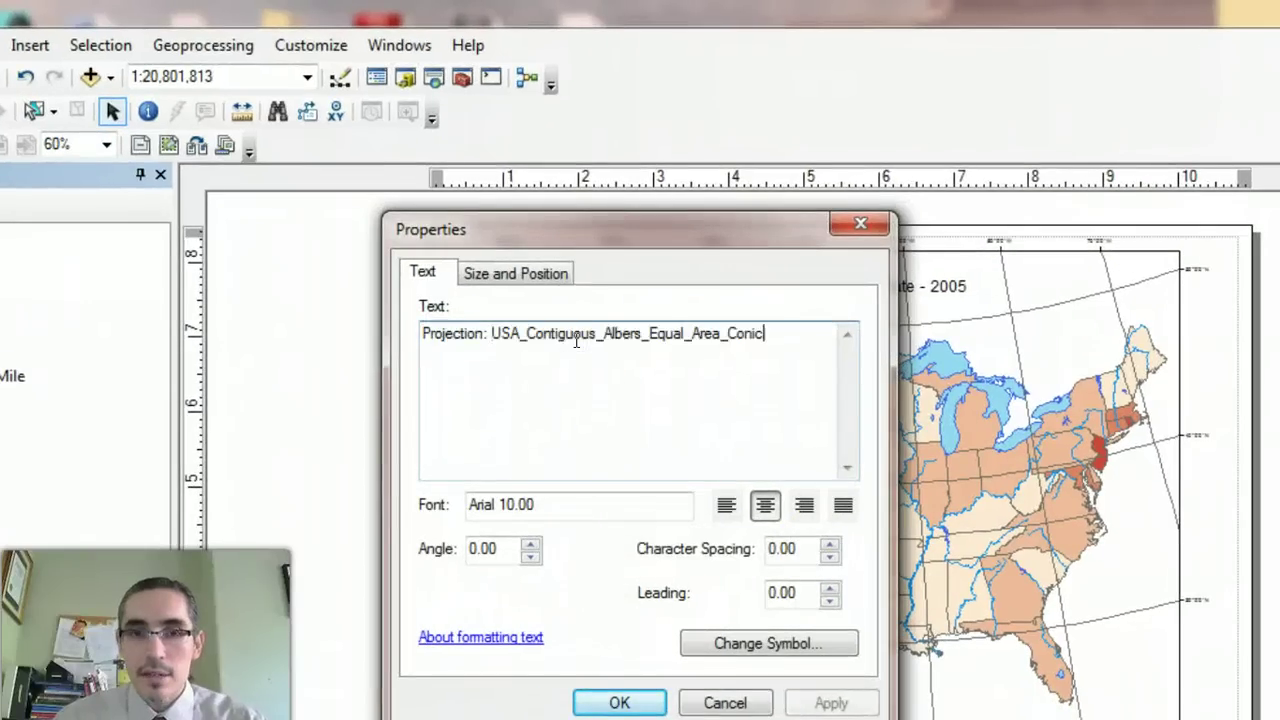
left_click(527, 334)
key("BackSpace")
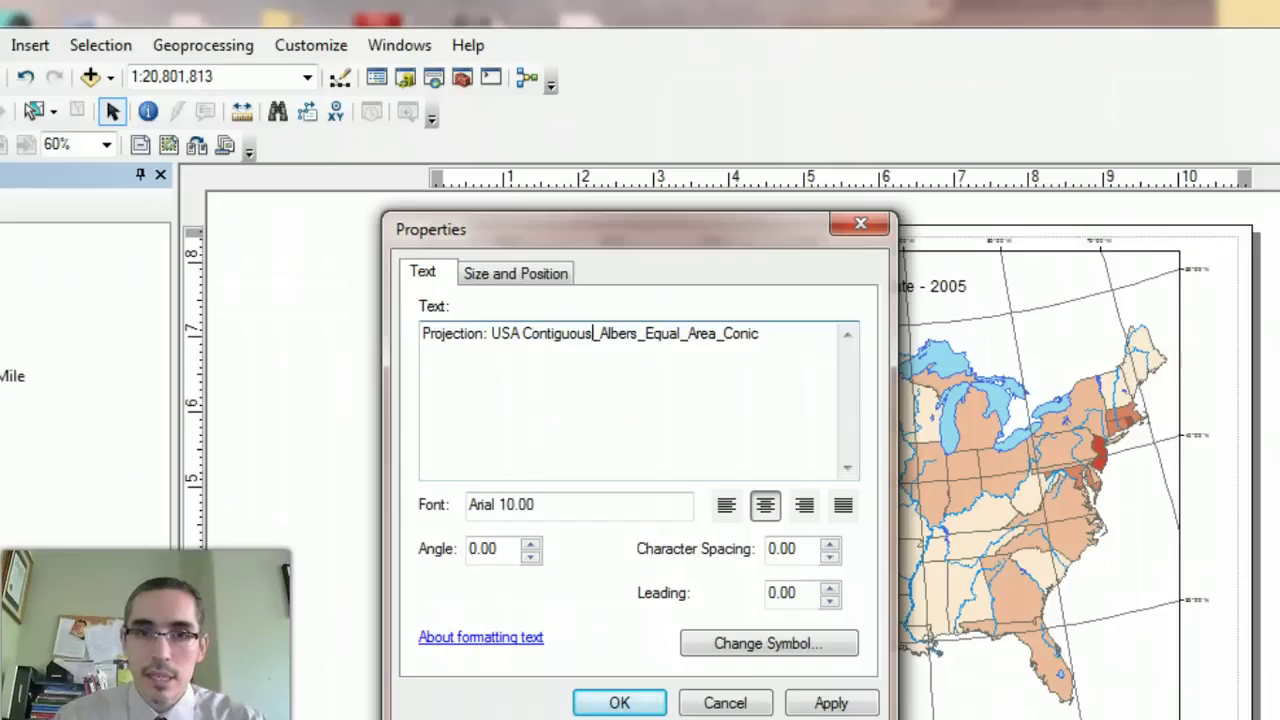
key("BackSpace")
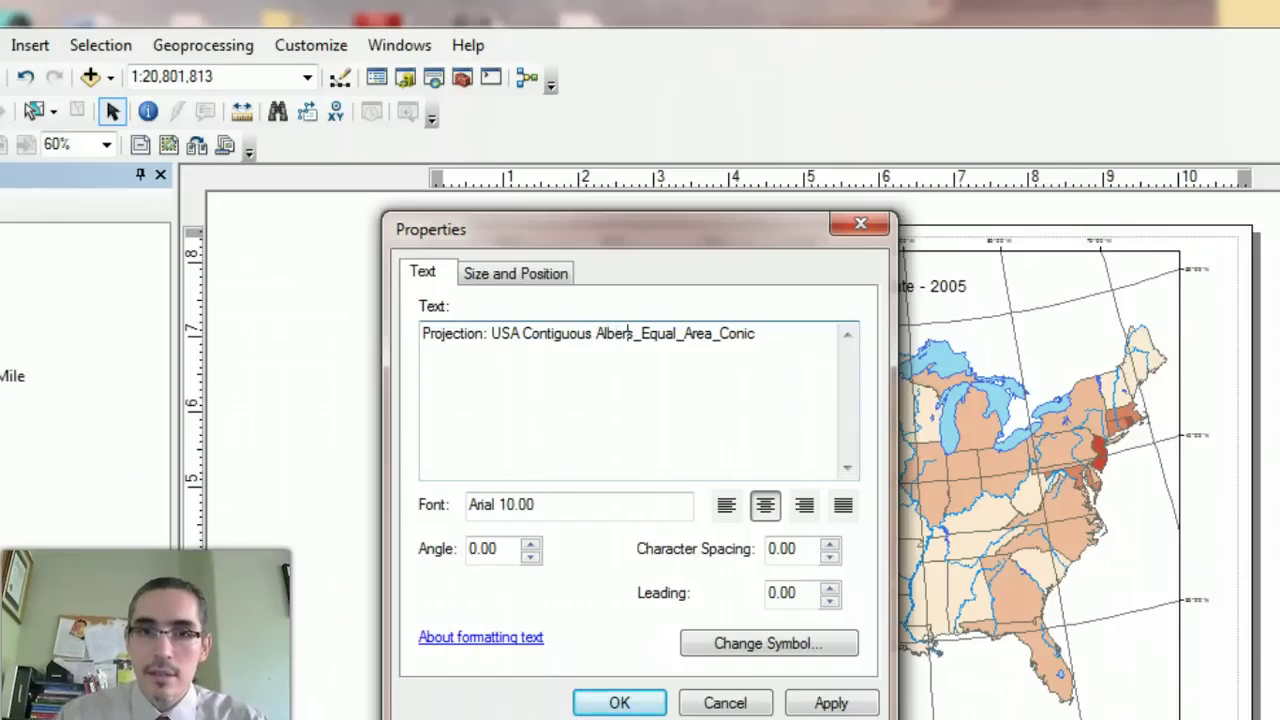
key("BackSpace")
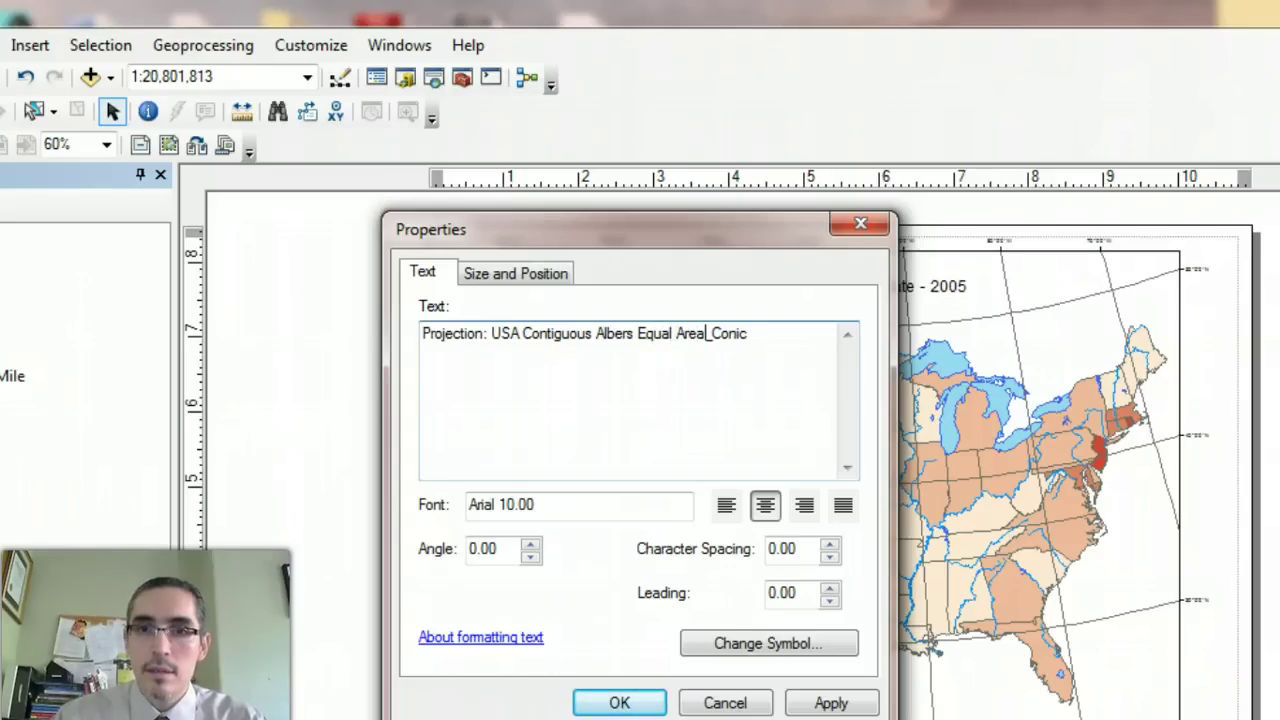
- Add a 'Data Source:' line and begin typing the author line
left_click(788, 343)
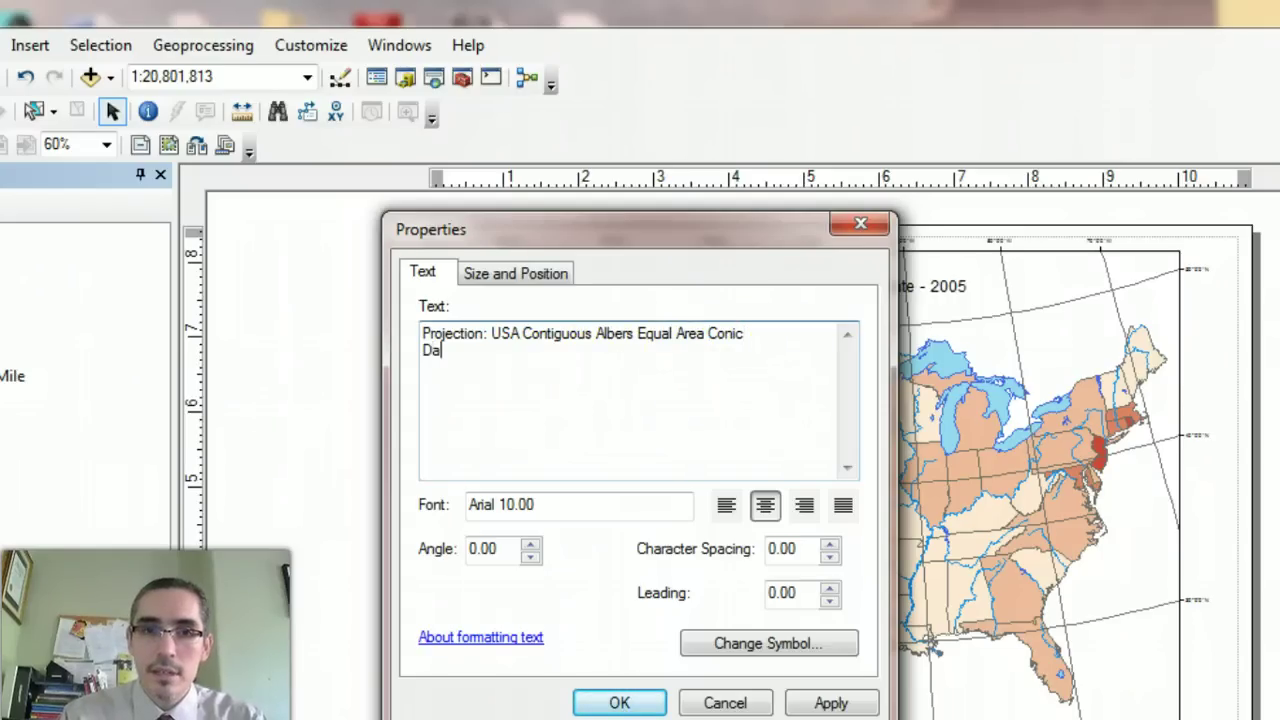
type("Data Source: US Census 2005")
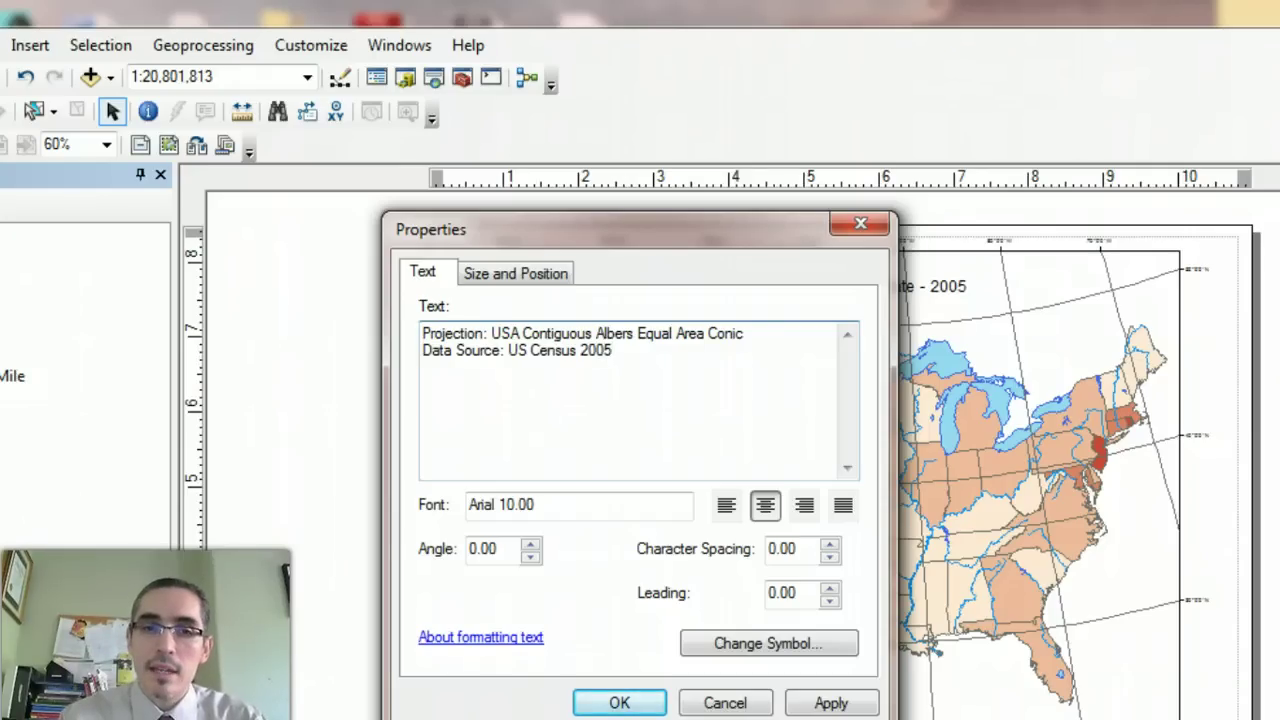
type("cos L")
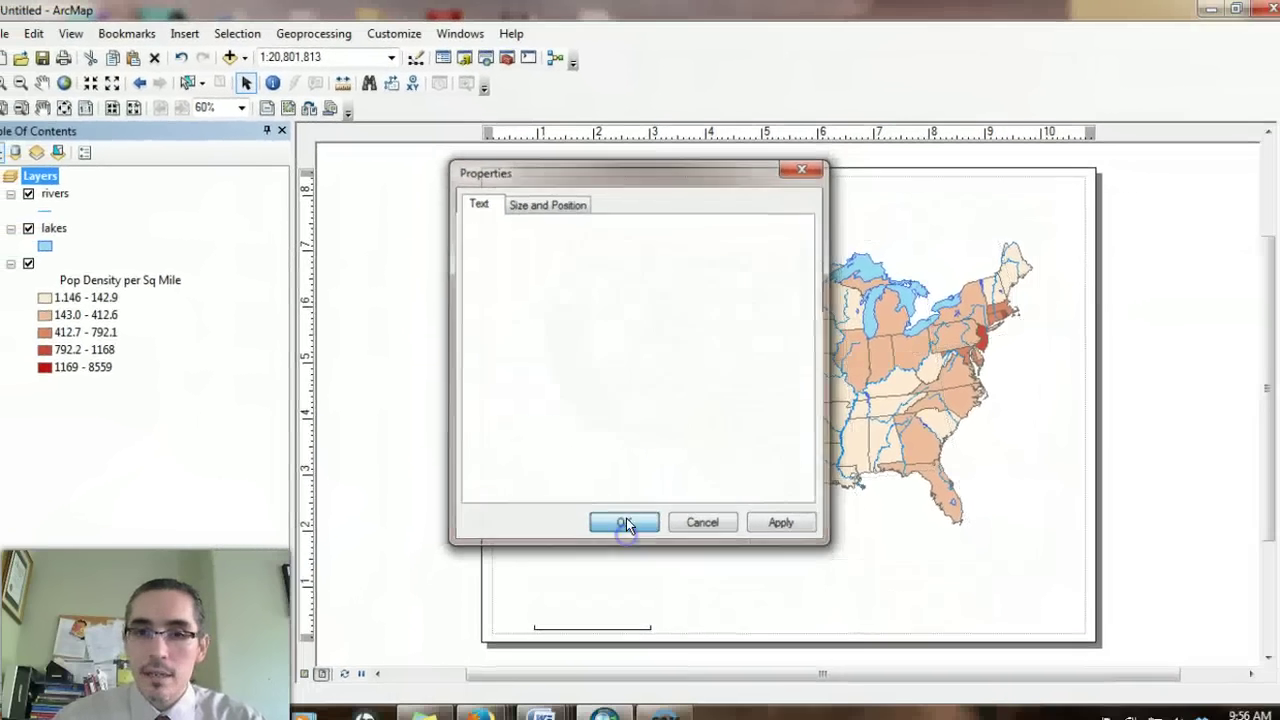
- Apply the attribution text and move it to the bottom-right corner beside the scale bar
left_click(623, 569)
left_click_drag(952, 585, 1000, 592)
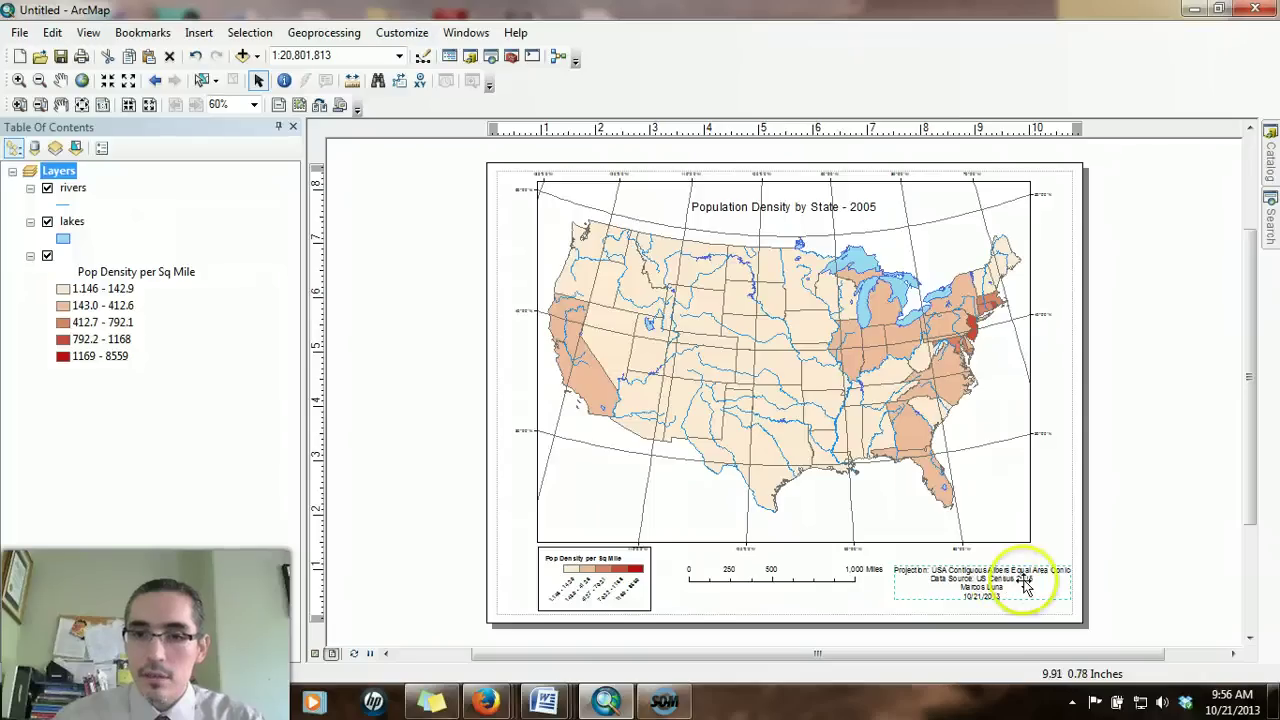
left_click(1170, 568)
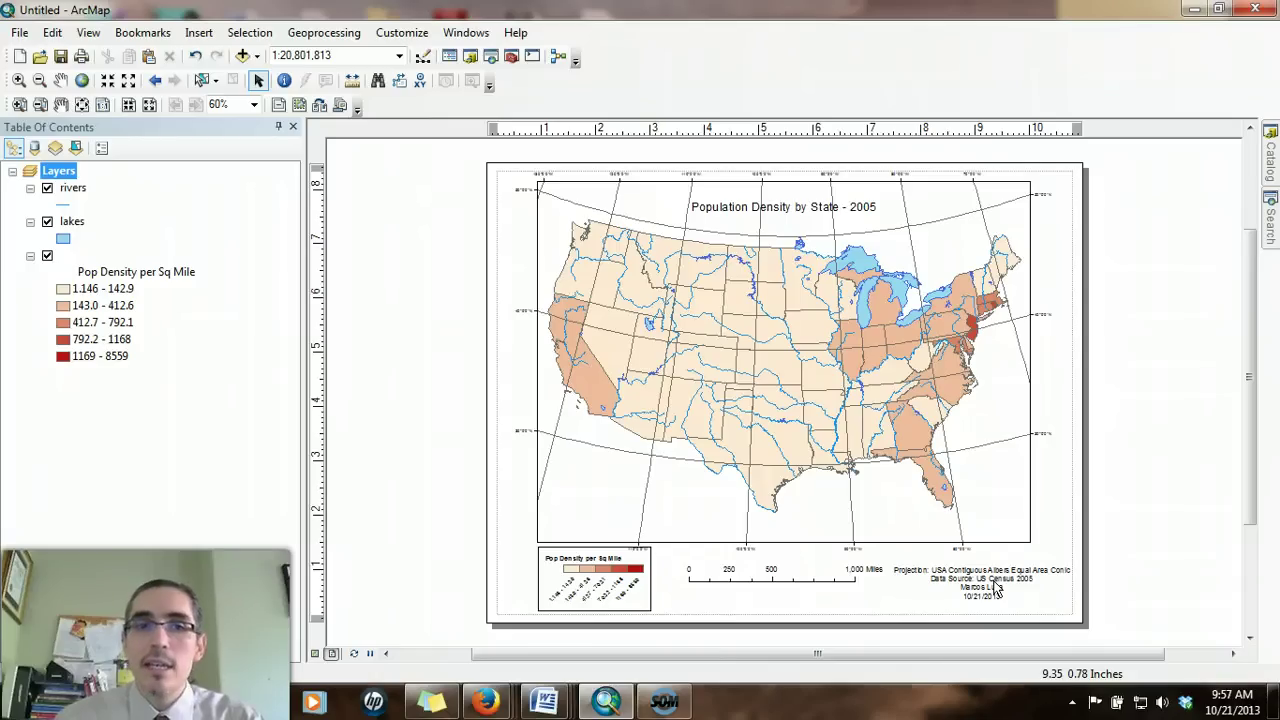
- Add a neatline around all layout elements
left_click(199, 38)
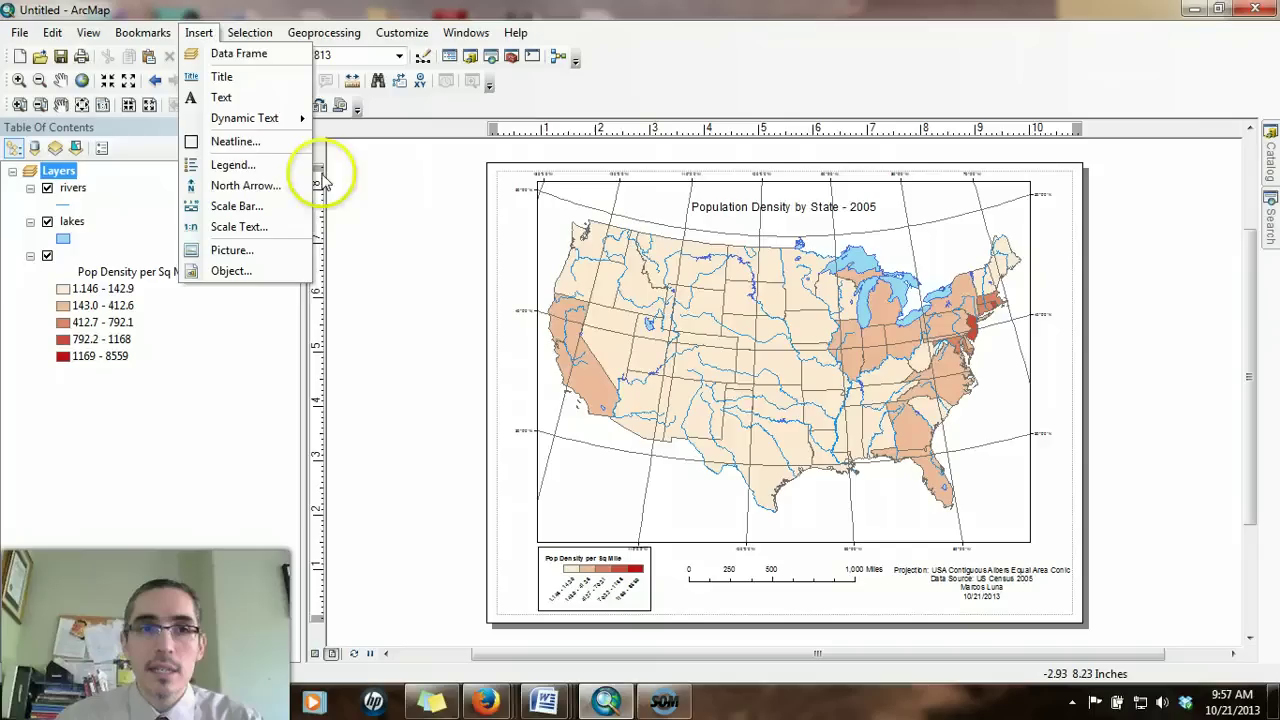
left_click(266, 144)
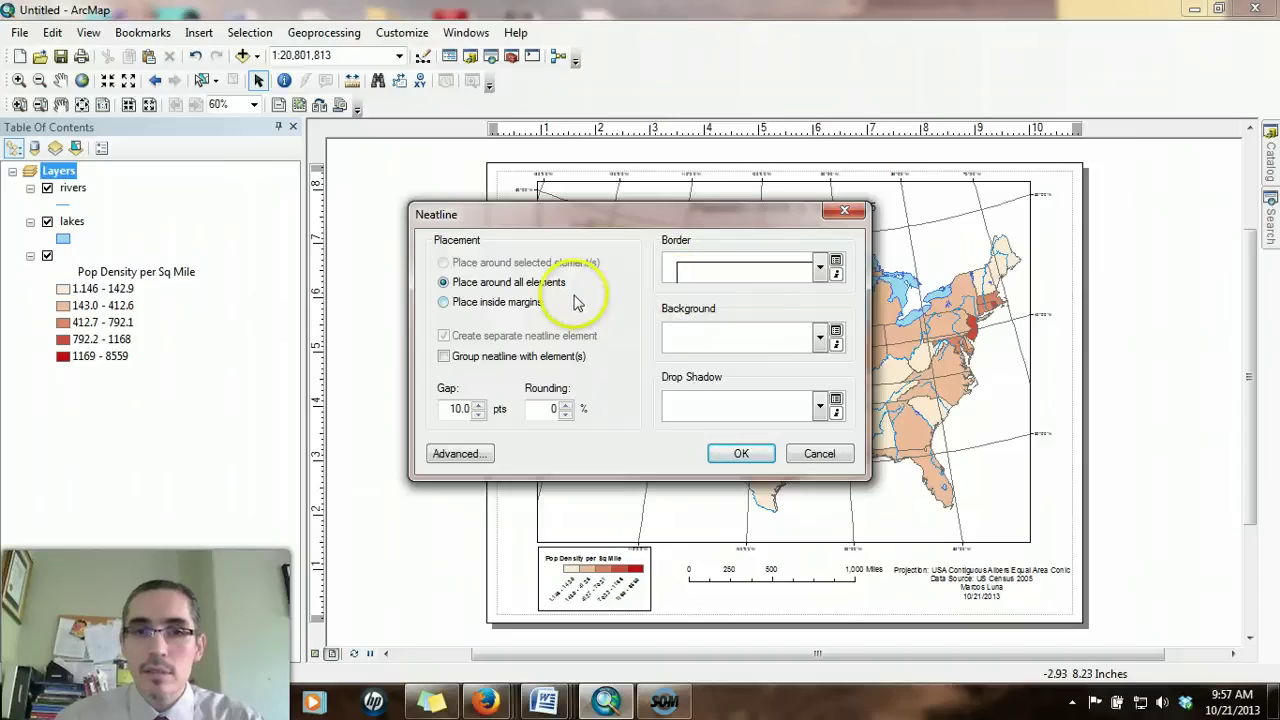
left_click(746, 455)
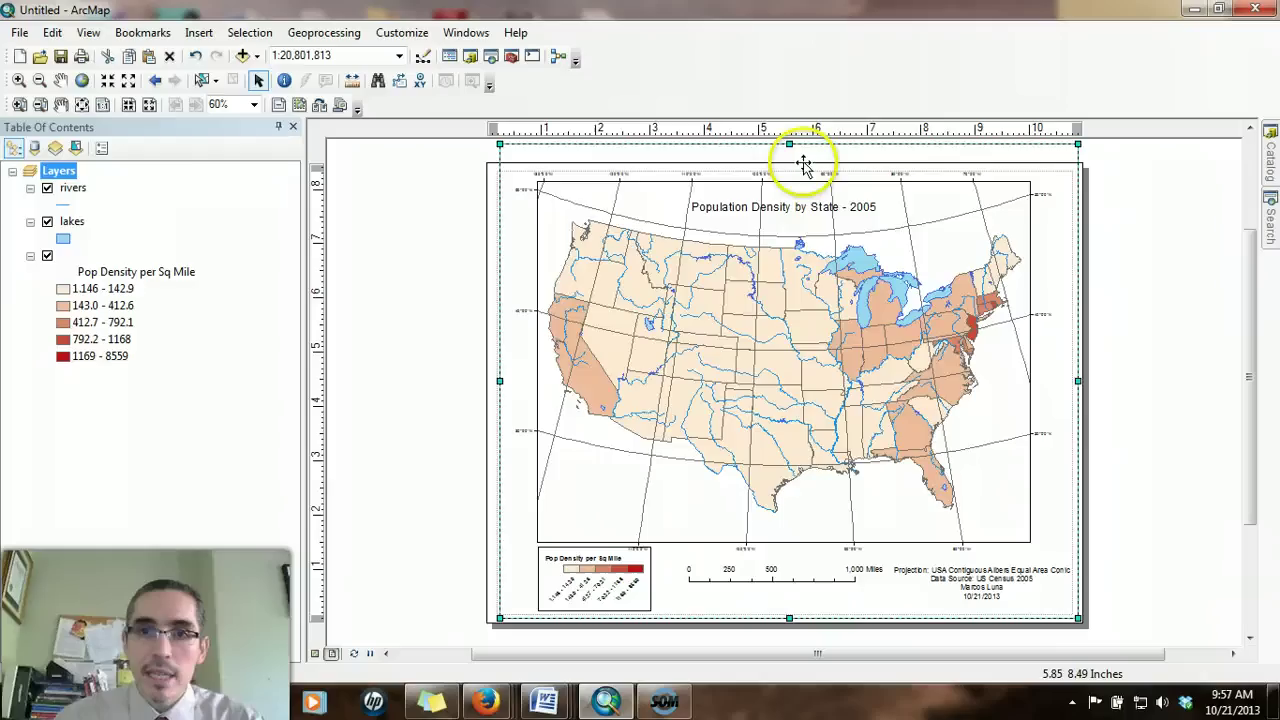
- Pull the neatline's top, bottom and right edges inward to fit the content
left_click(1149, 232)
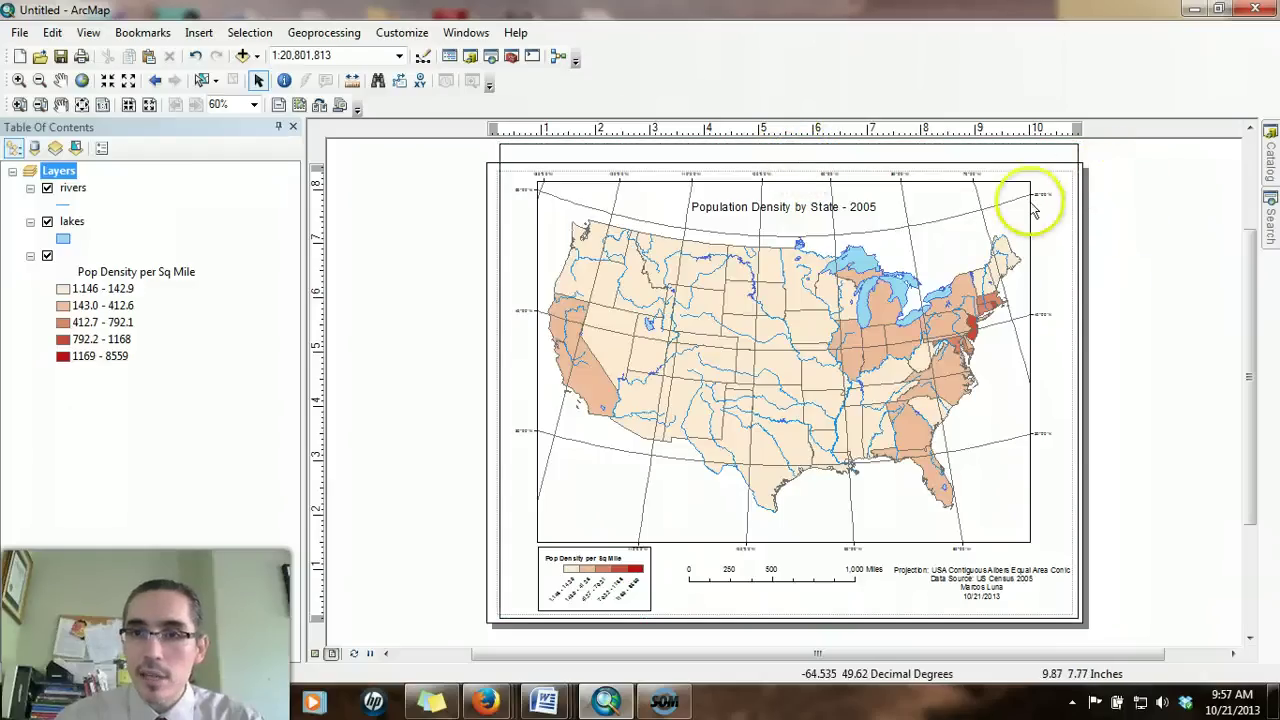
left_click(1064, 151)
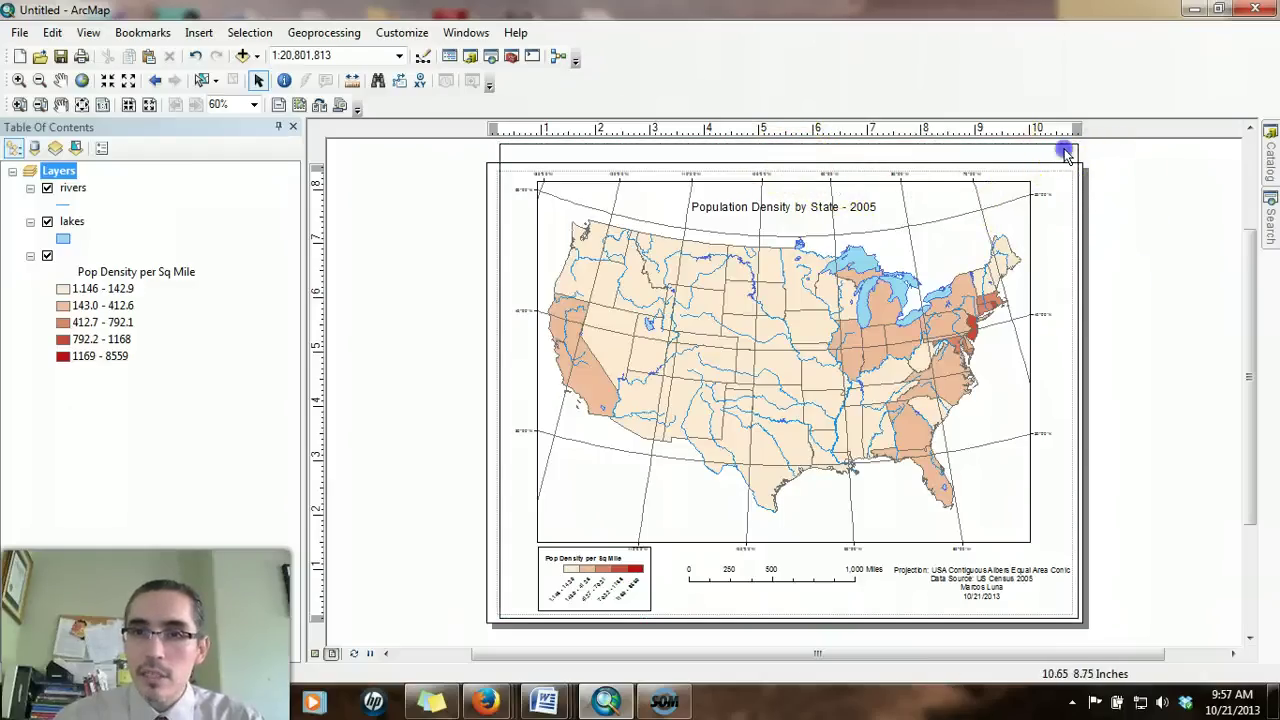
mouse_move(789, 145)
left_mouse_down()
mouse_move(790, 163)
mouse_move(793, 126)
mouse_move(790, 167)
left_mouse_up()
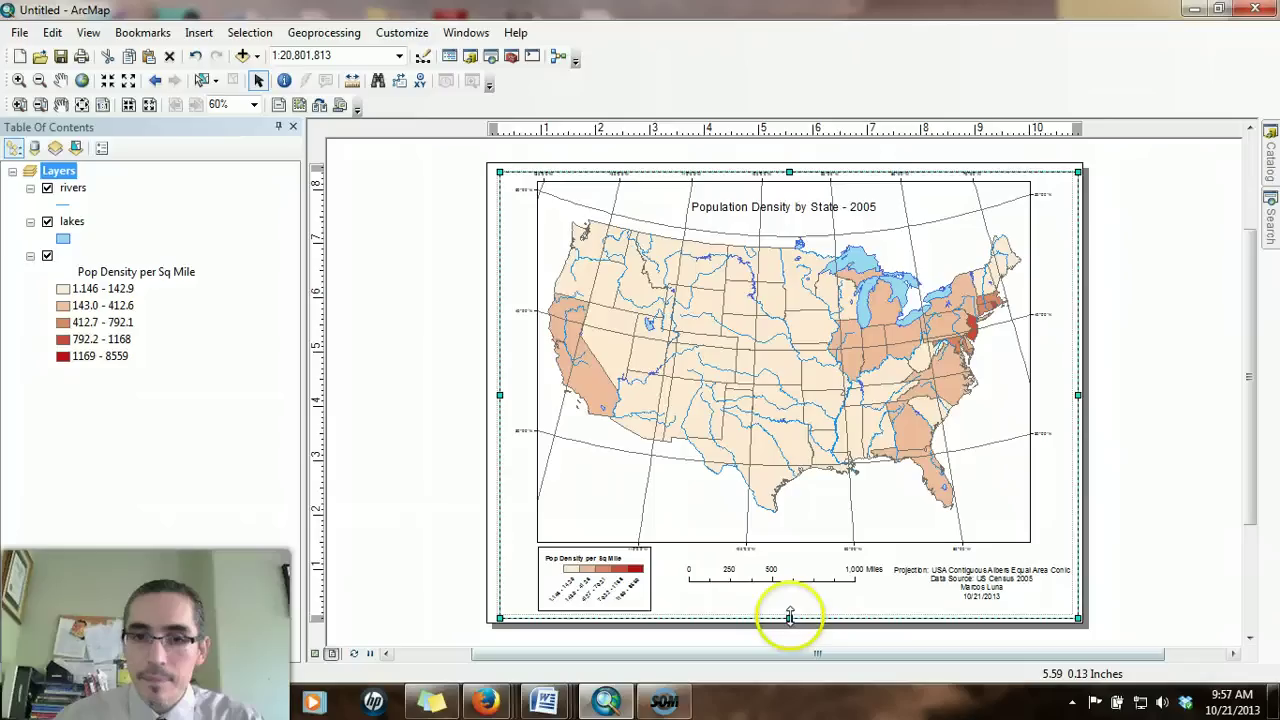
left_click_drag(790, 616, 790, 613)
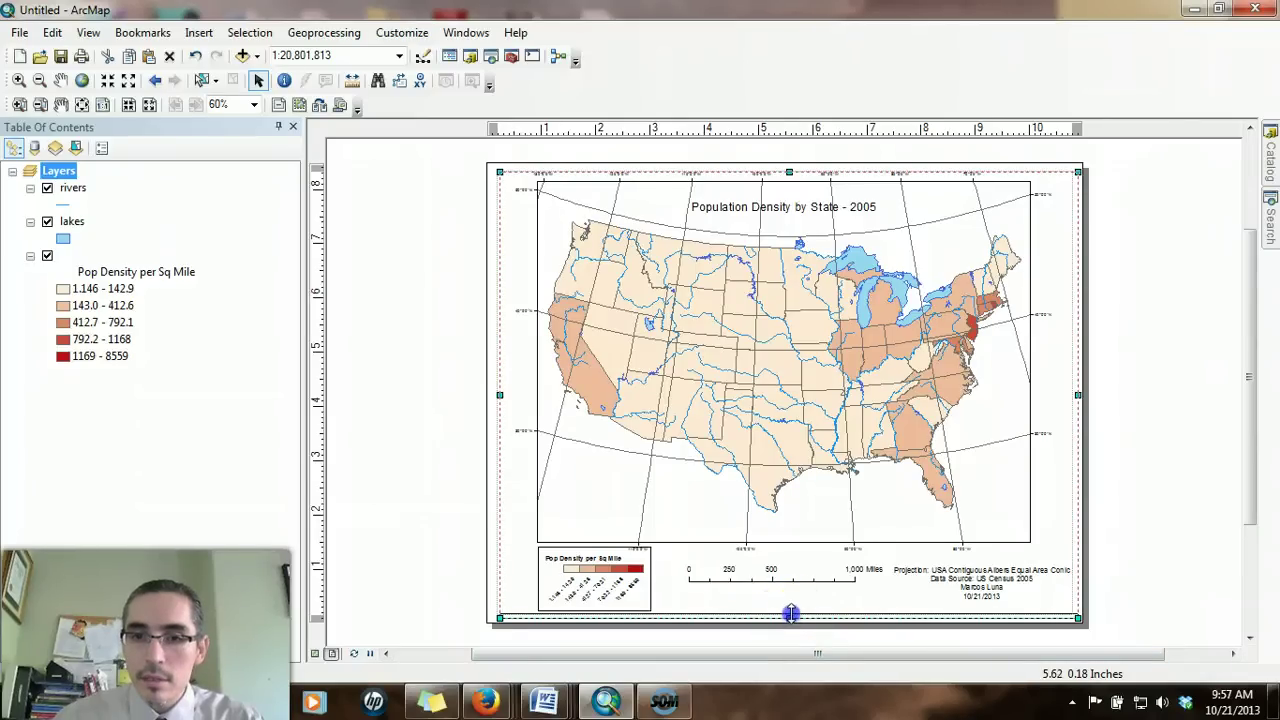
left_click_drag(791, 613, 790, 614)
left_click_drag(1073, 394, 1070, 397)
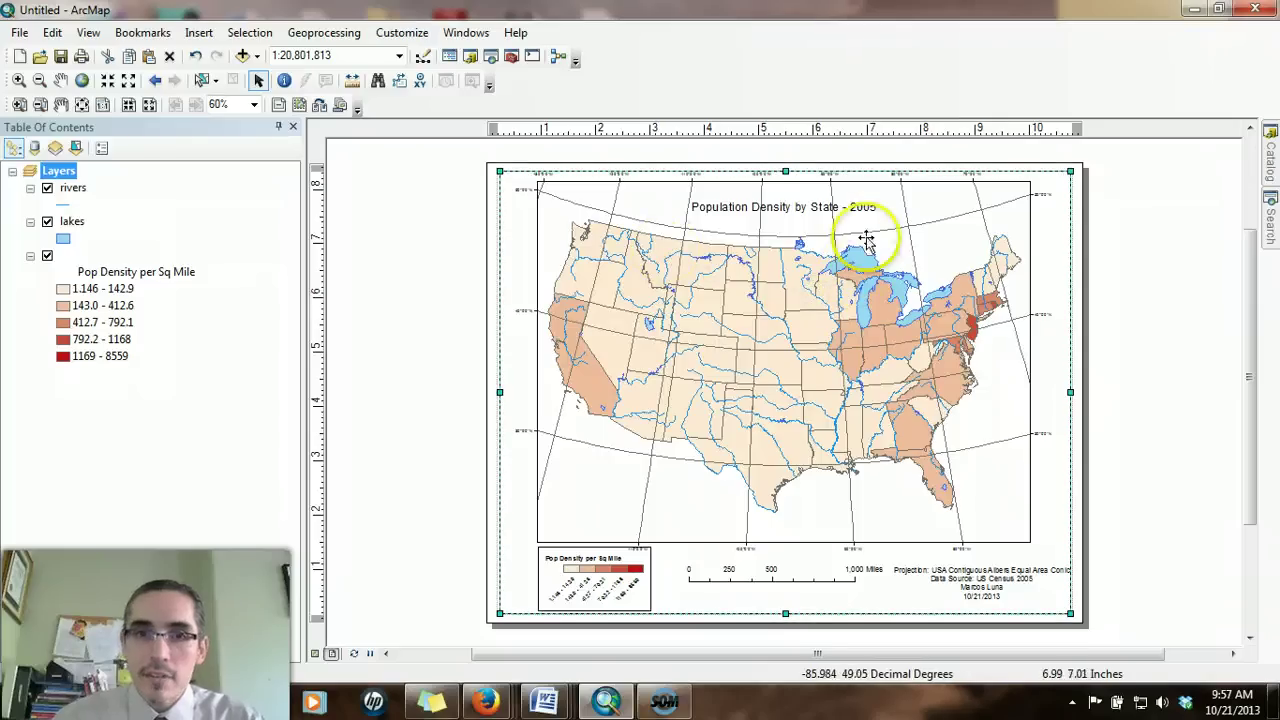
- Lower the map frame's top edge and raise its bottom edge slightly
left_click(950, 355)
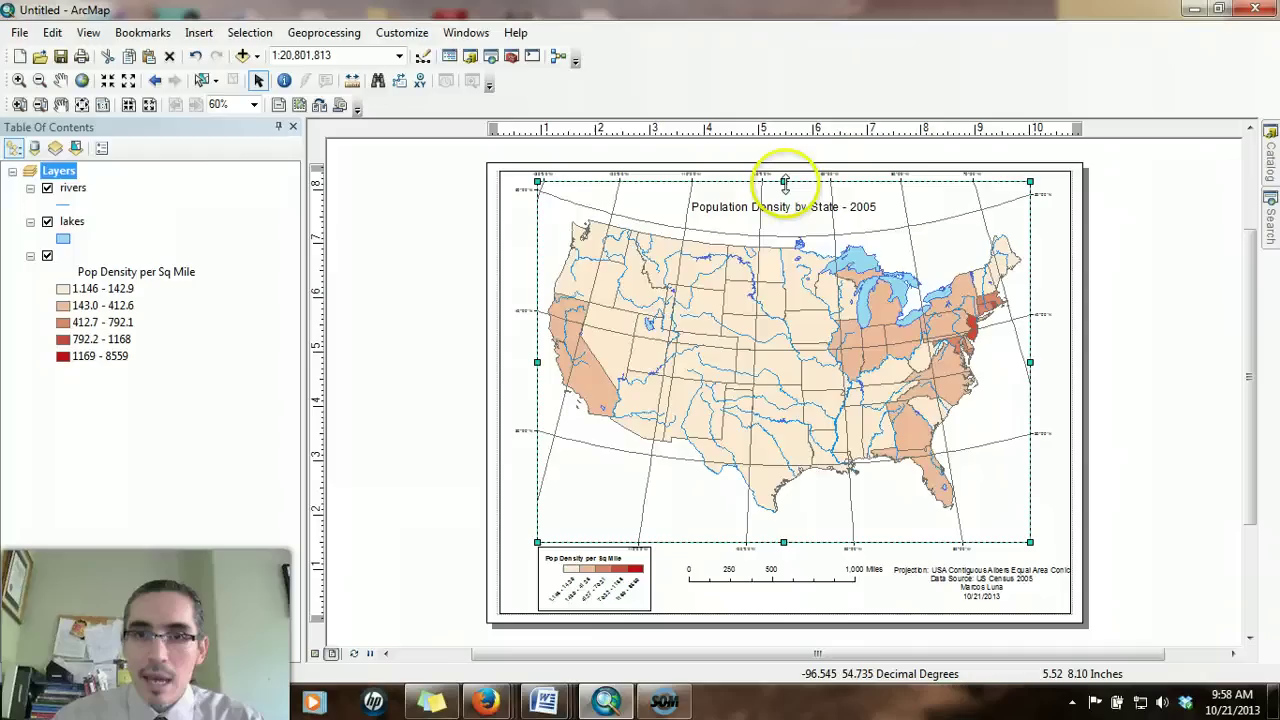
left_click_drag(785, 181, 784, 187)
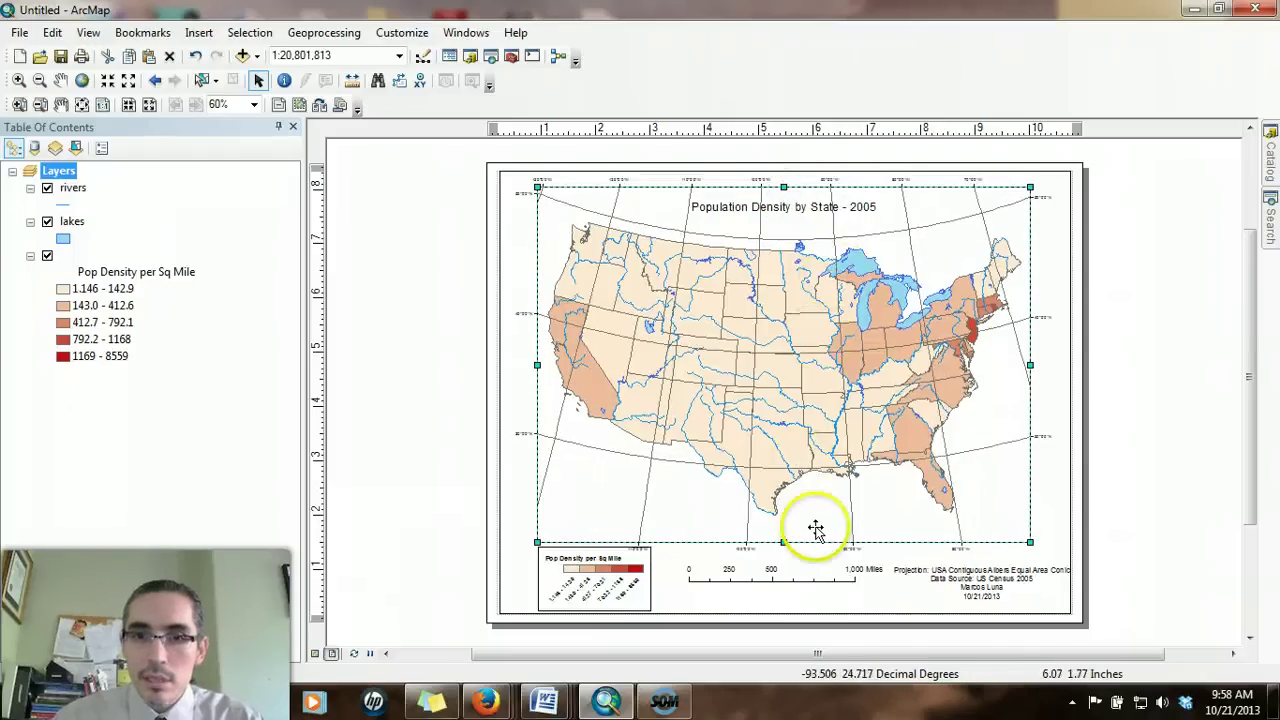
left_click_drag(784, 542, 785, 537)
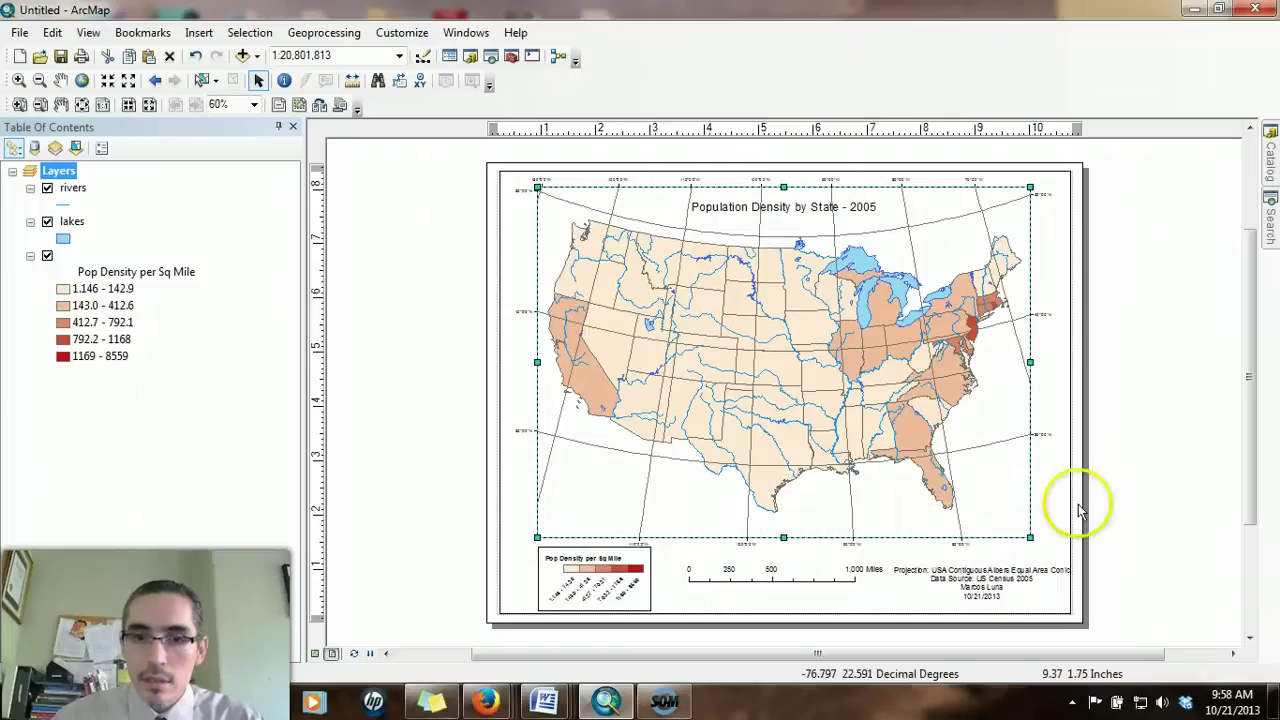
left_click(1168, 455)
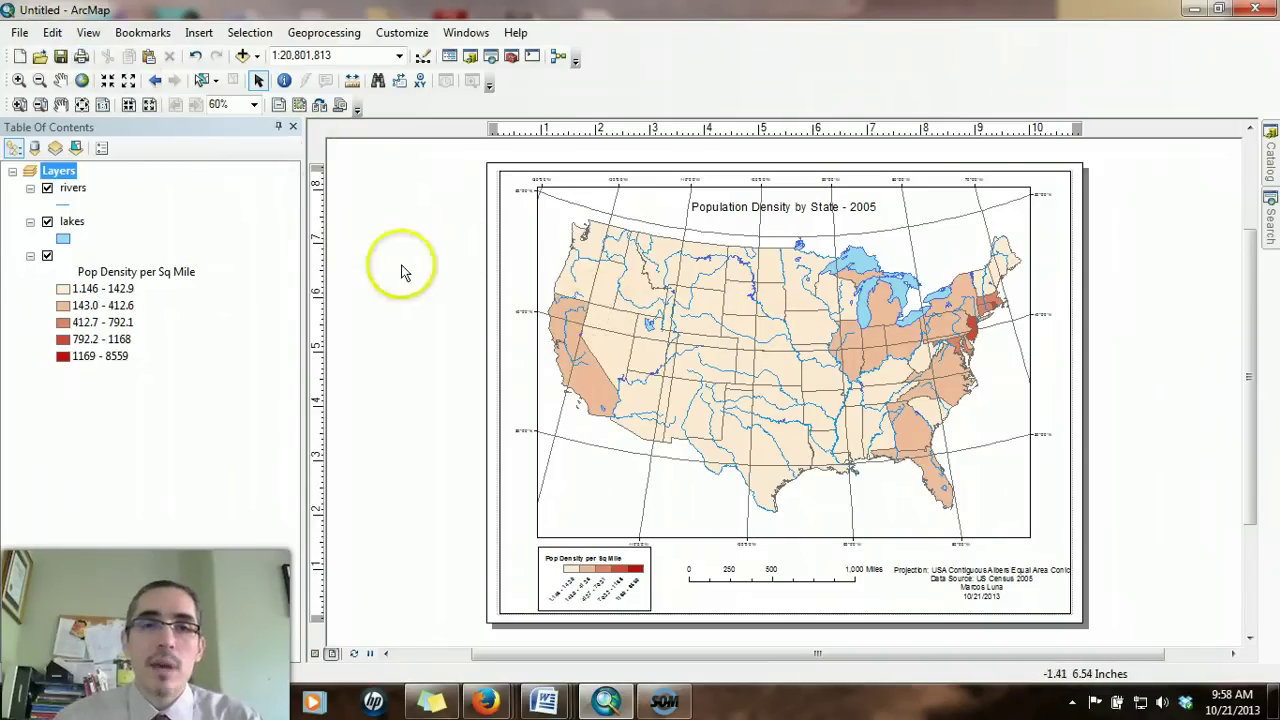
- Start a map export to the Desktop using the earlier exported JPEG's file name
left_click(20, 33)
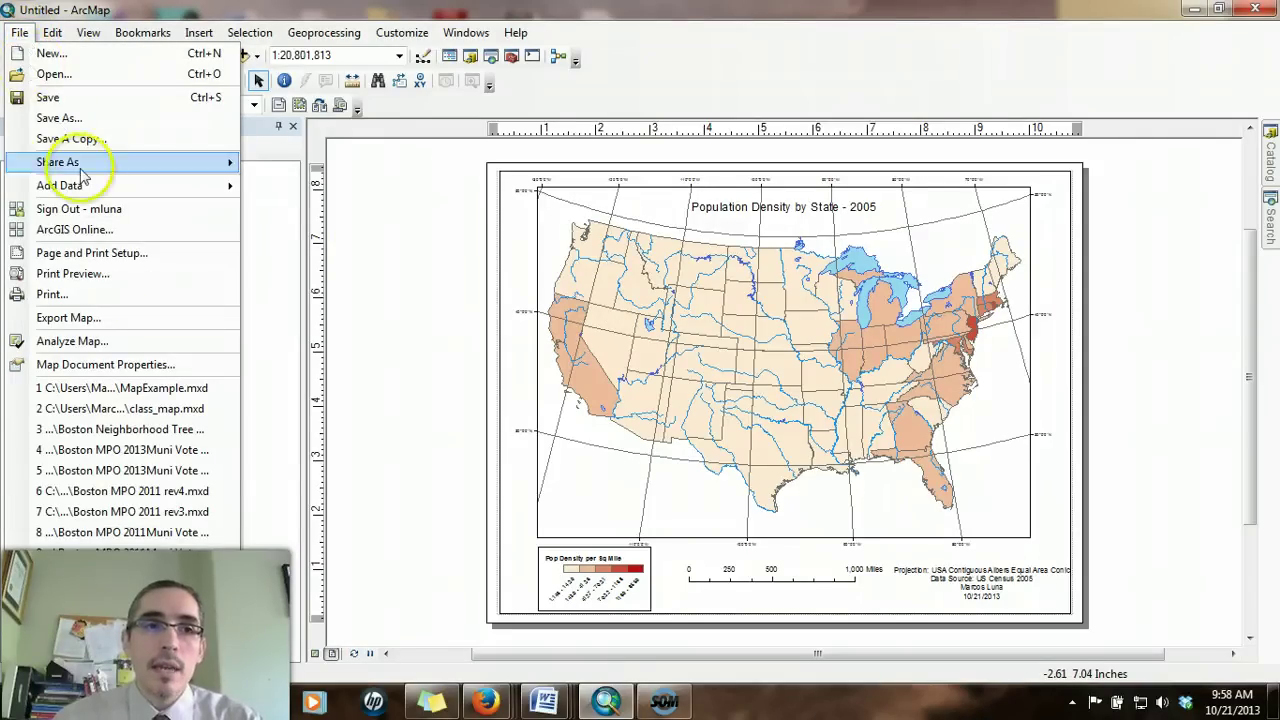
left_click(107, 322)
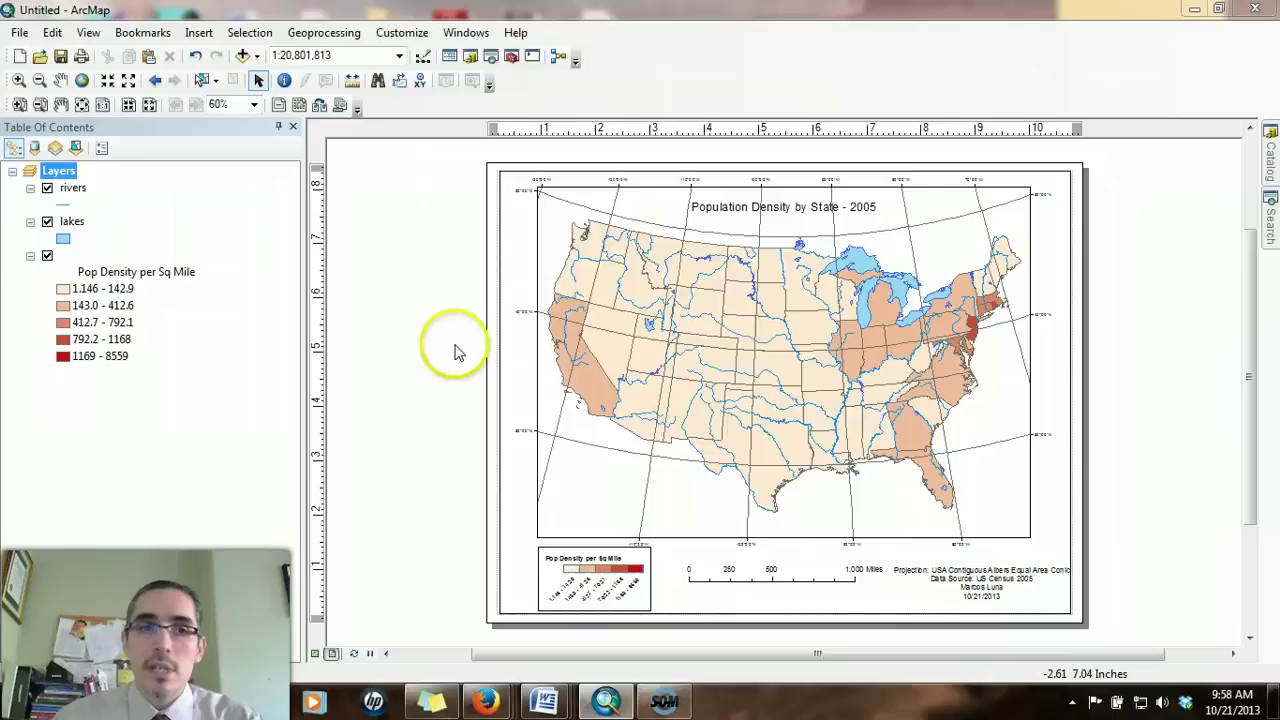
left_click(530, 45)
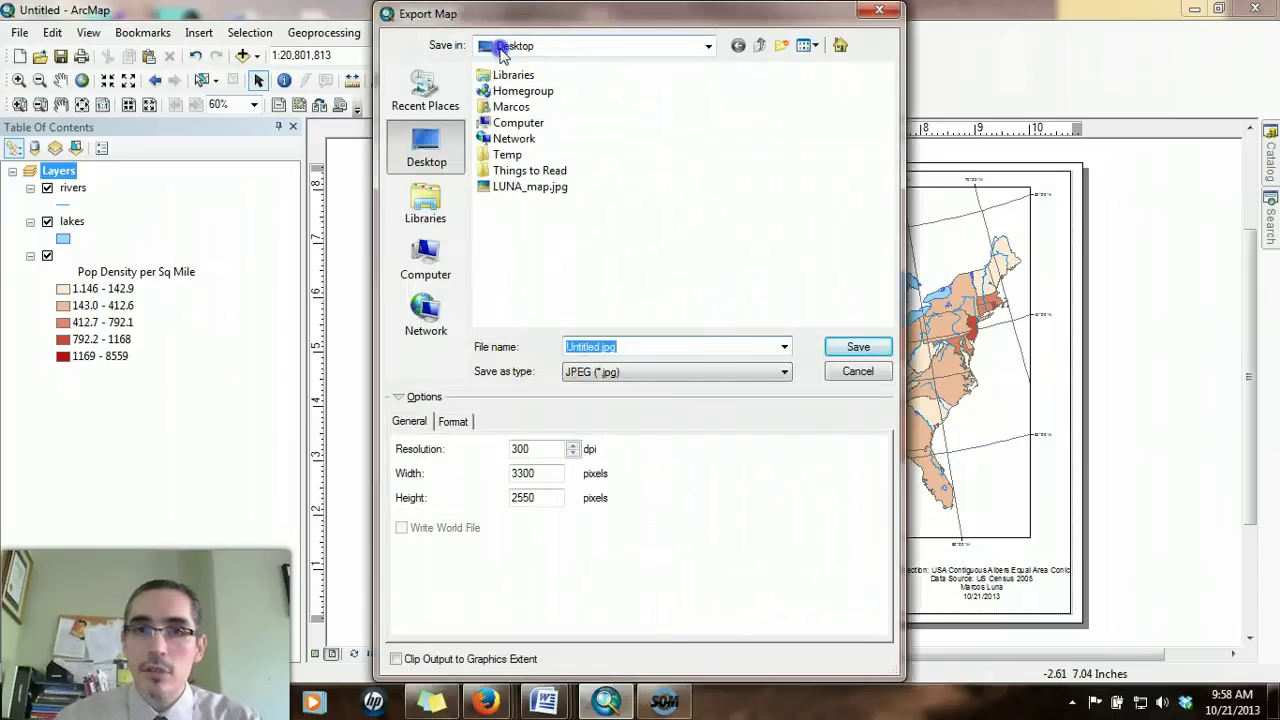
left_click(710, 46)
left_click(545, 47)
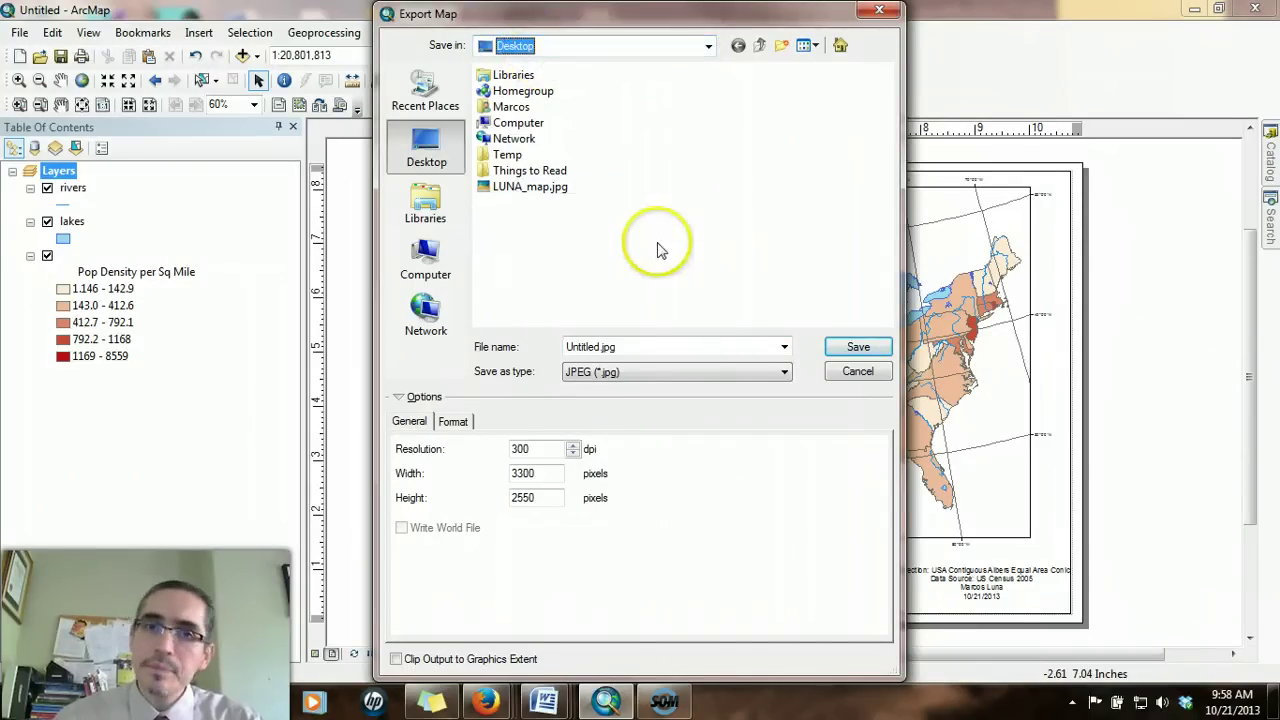
left_click(520, 188)
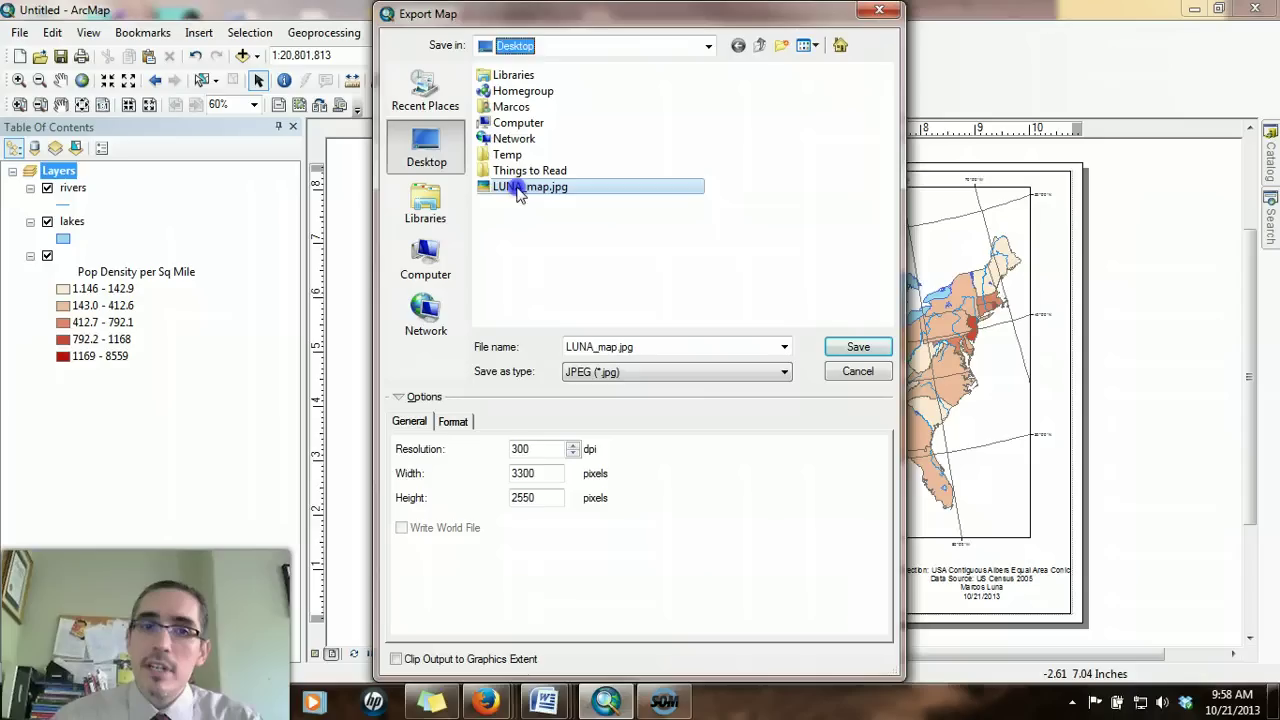
double_click(590, 347)
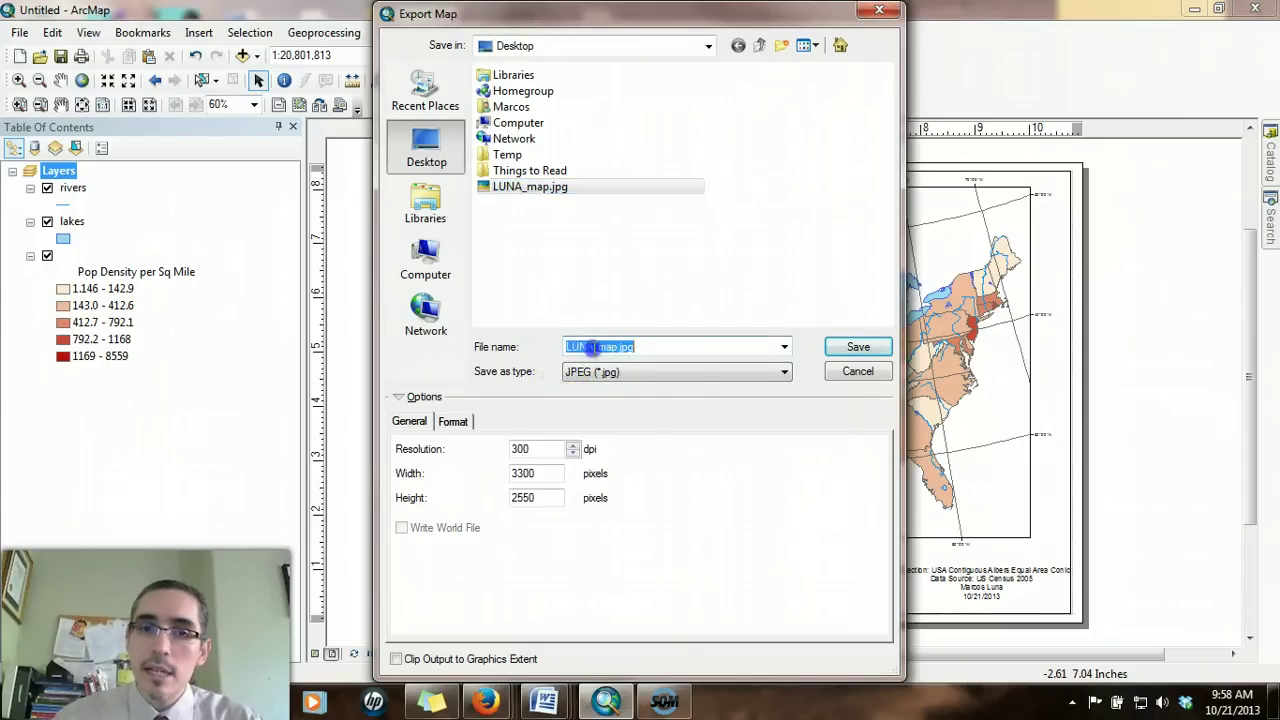
left_click(643, 348)
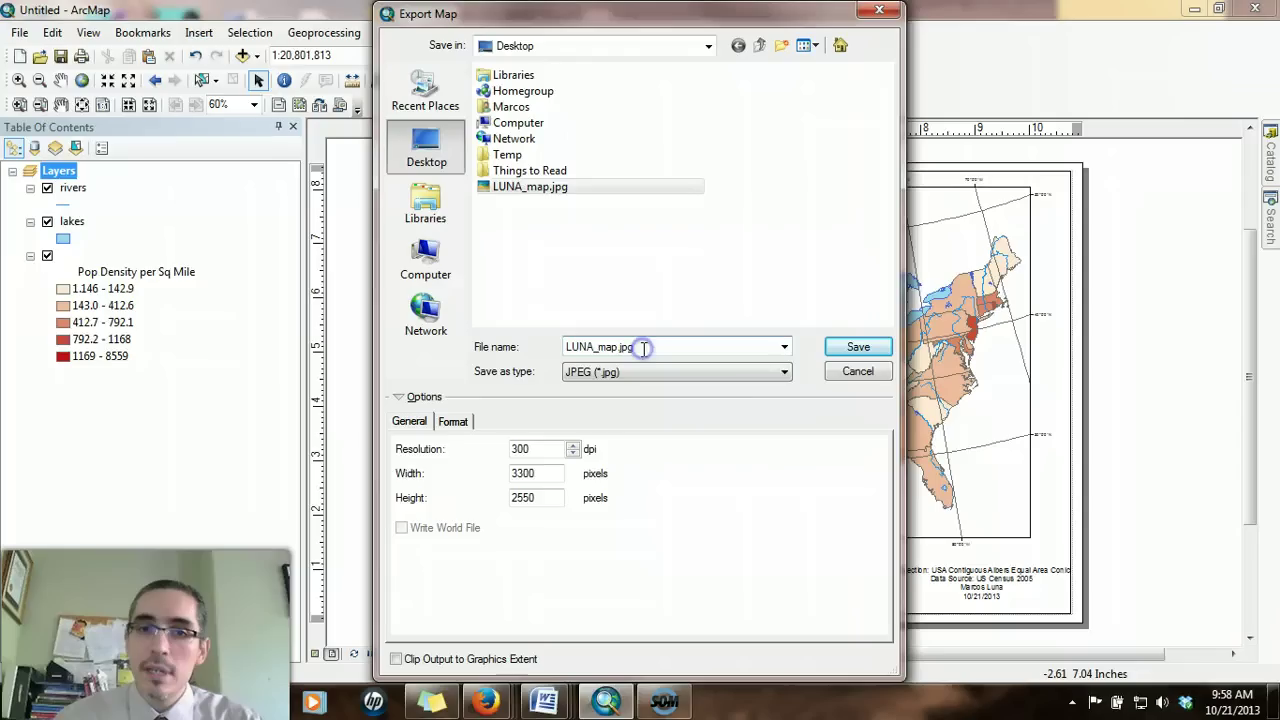
- Keep JPEG format at 300 dpi, save, and overwrite the existing map image
left_click(783, 372)
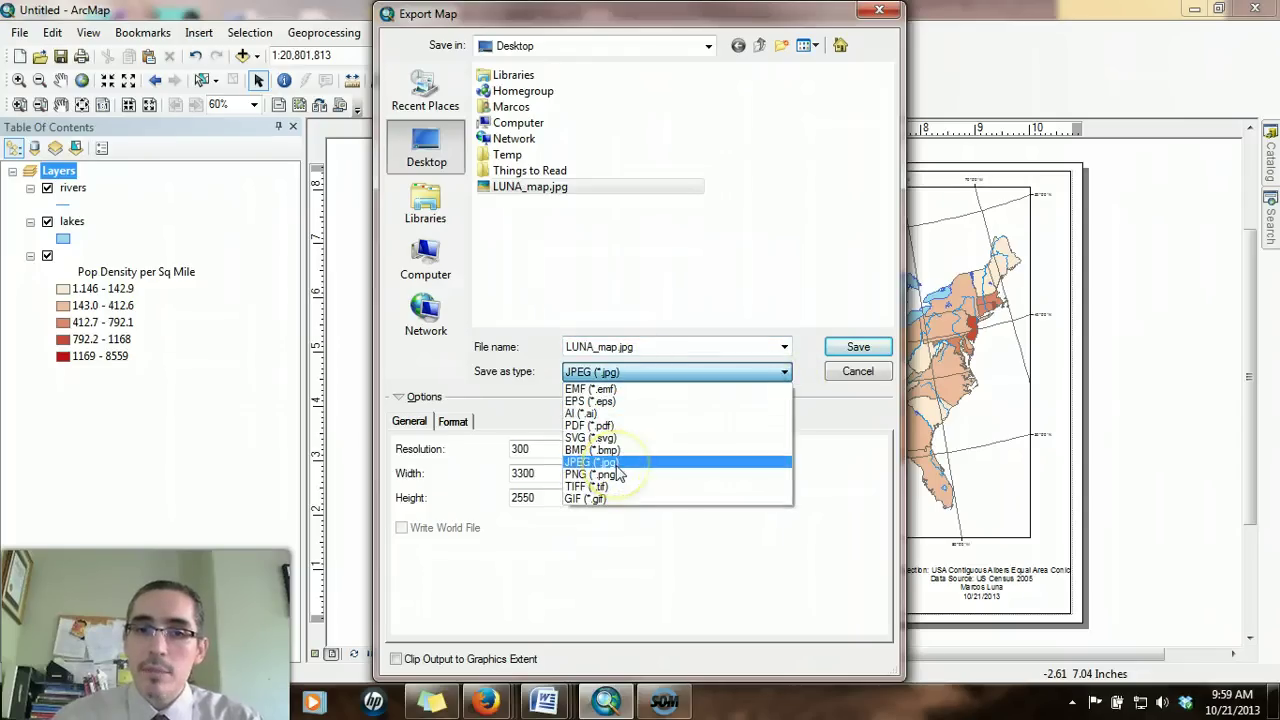
left_click(617, 464)
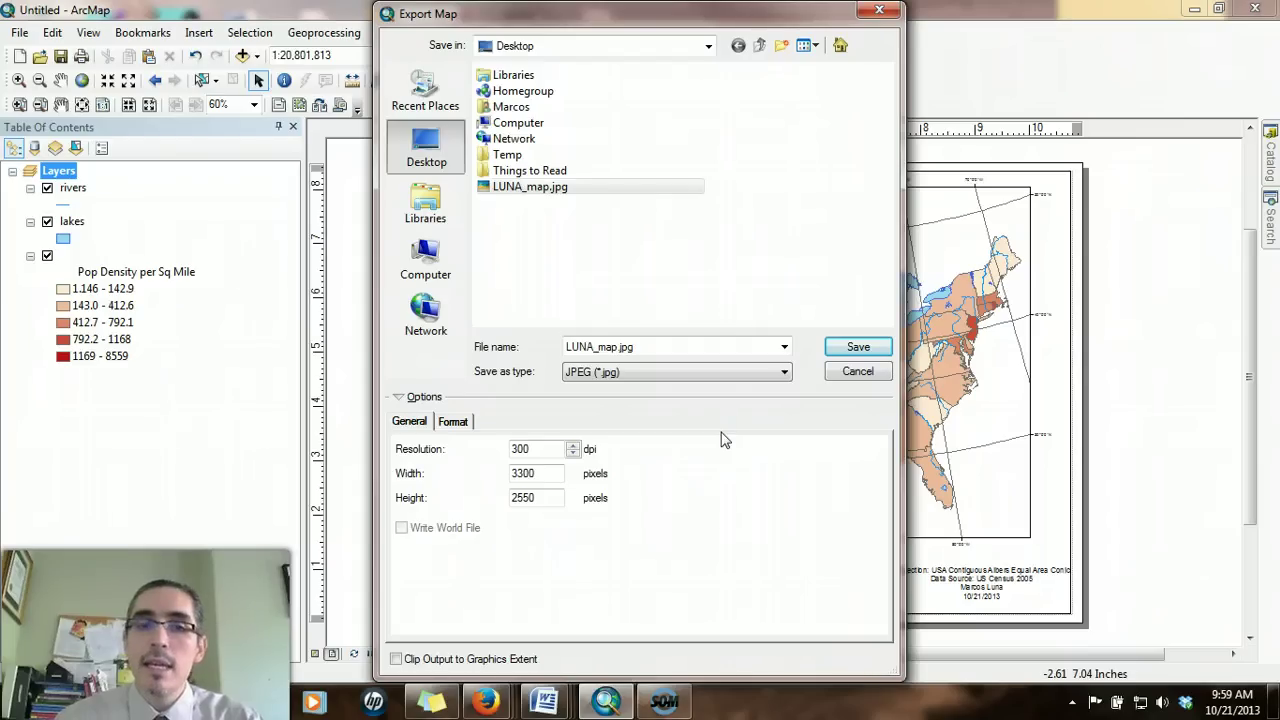
left_click(784, 372)
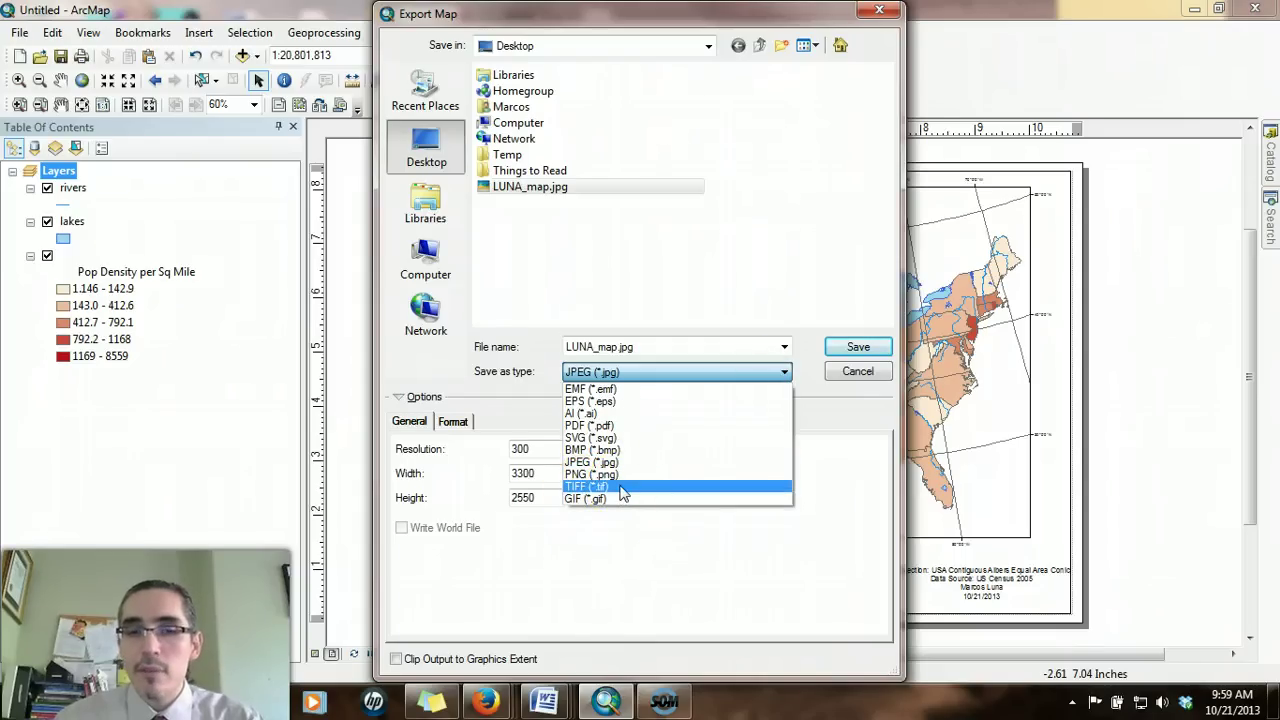
left_click(622, 462)
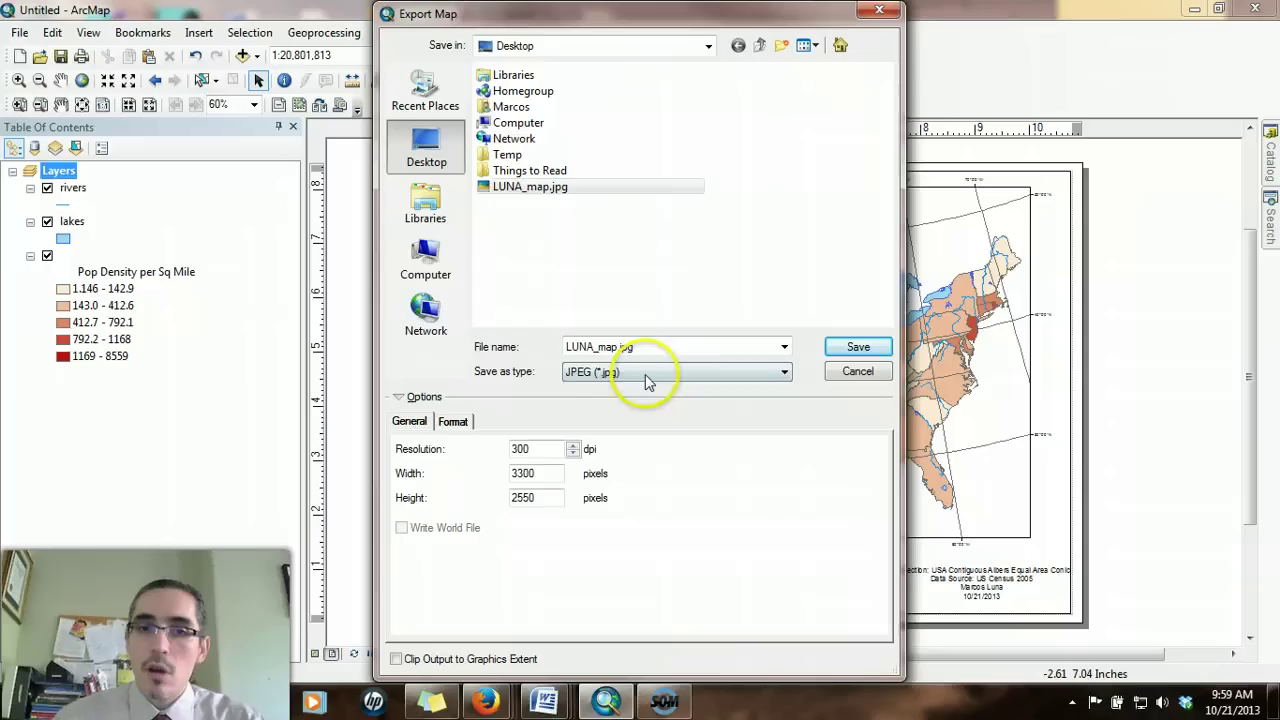
left_click(523, 449)
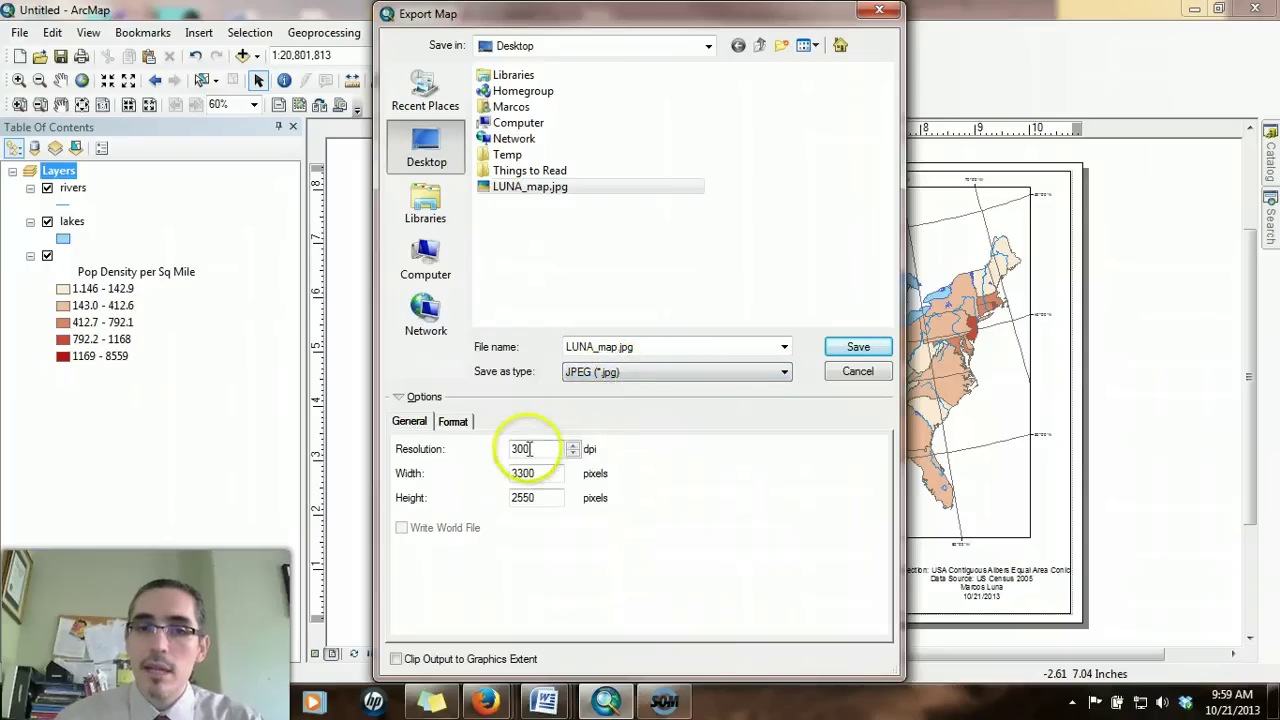
left_click(858, 352)
left_click(696, 357)
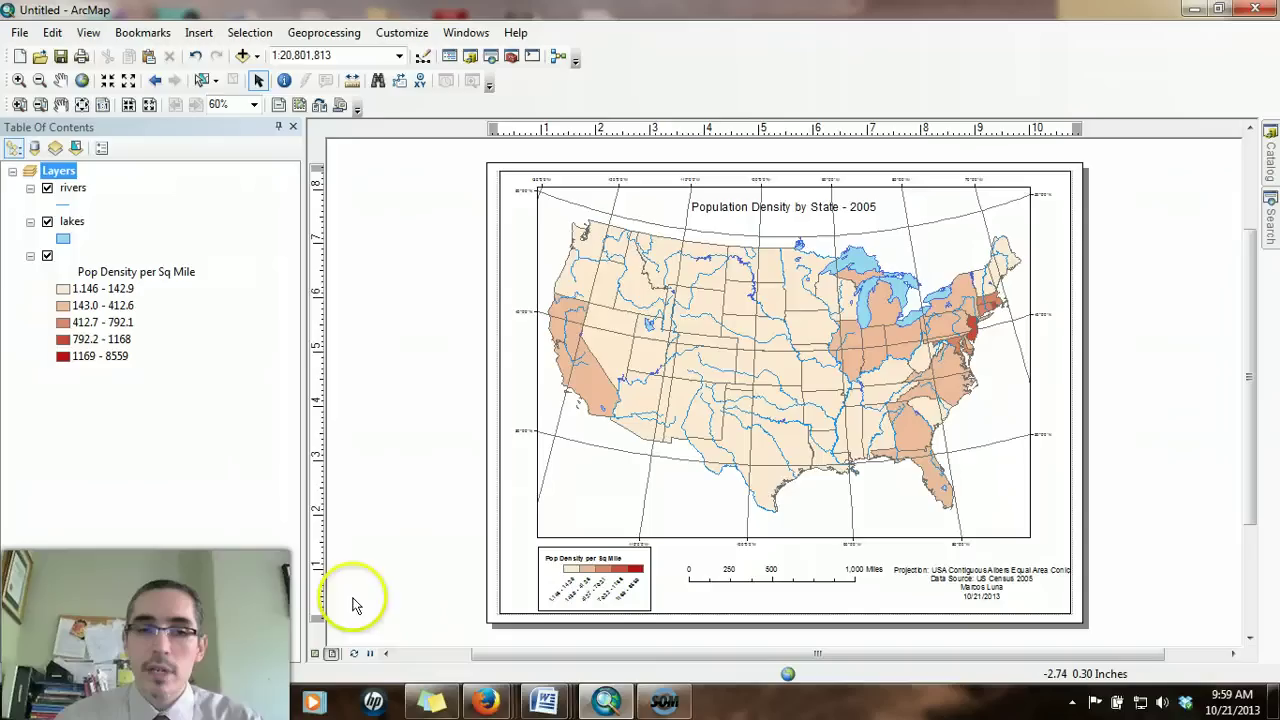
- Open LUNA_map.jpg from the Desktop folder in Picasa Photo Viewer to check the layout
left_click(85, 705)
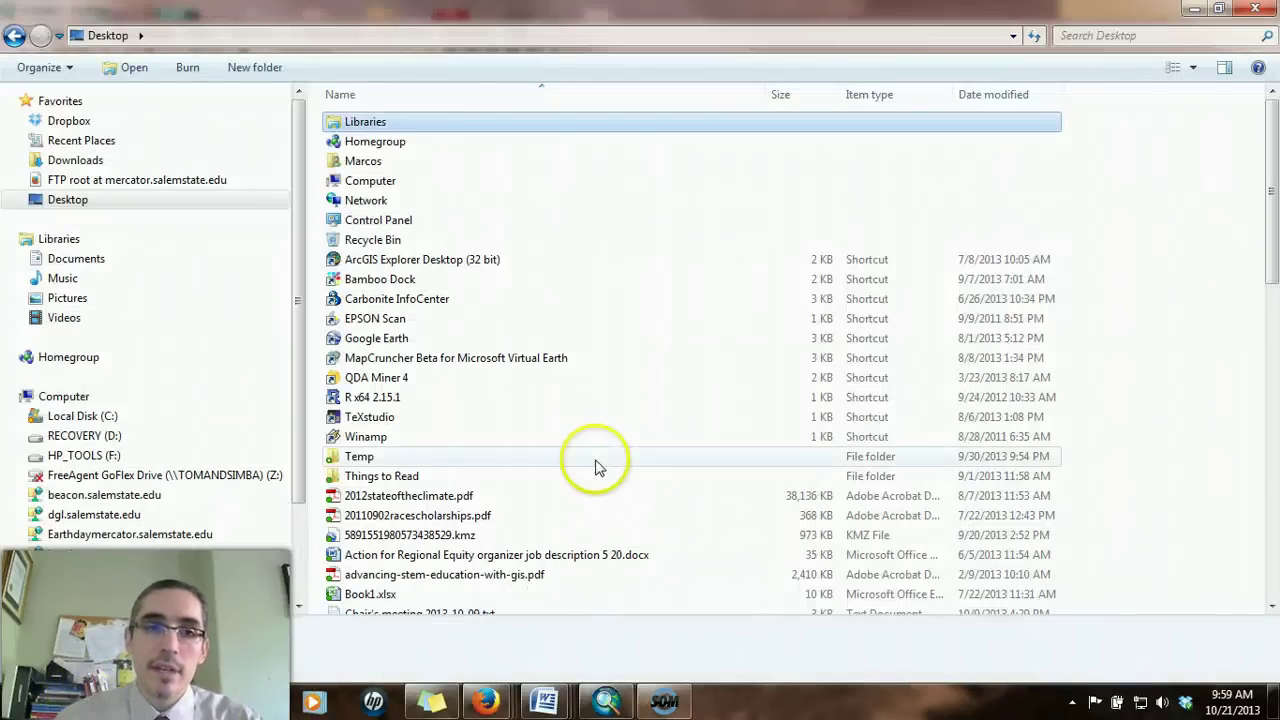
left_click(595, 460)
scroll(595, 467, "down", 8)
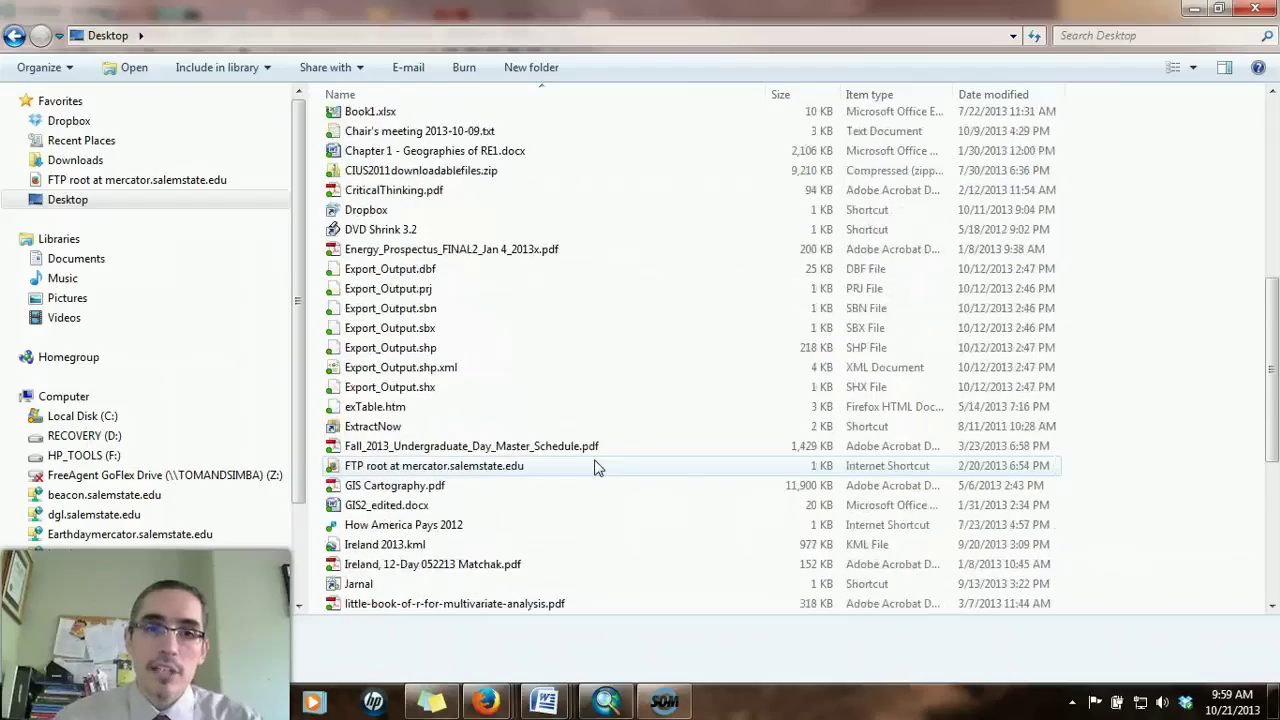
scroll(595, 467, "down", 2)
left_click(430, 525)
scroll(580, 570, "down", 2)
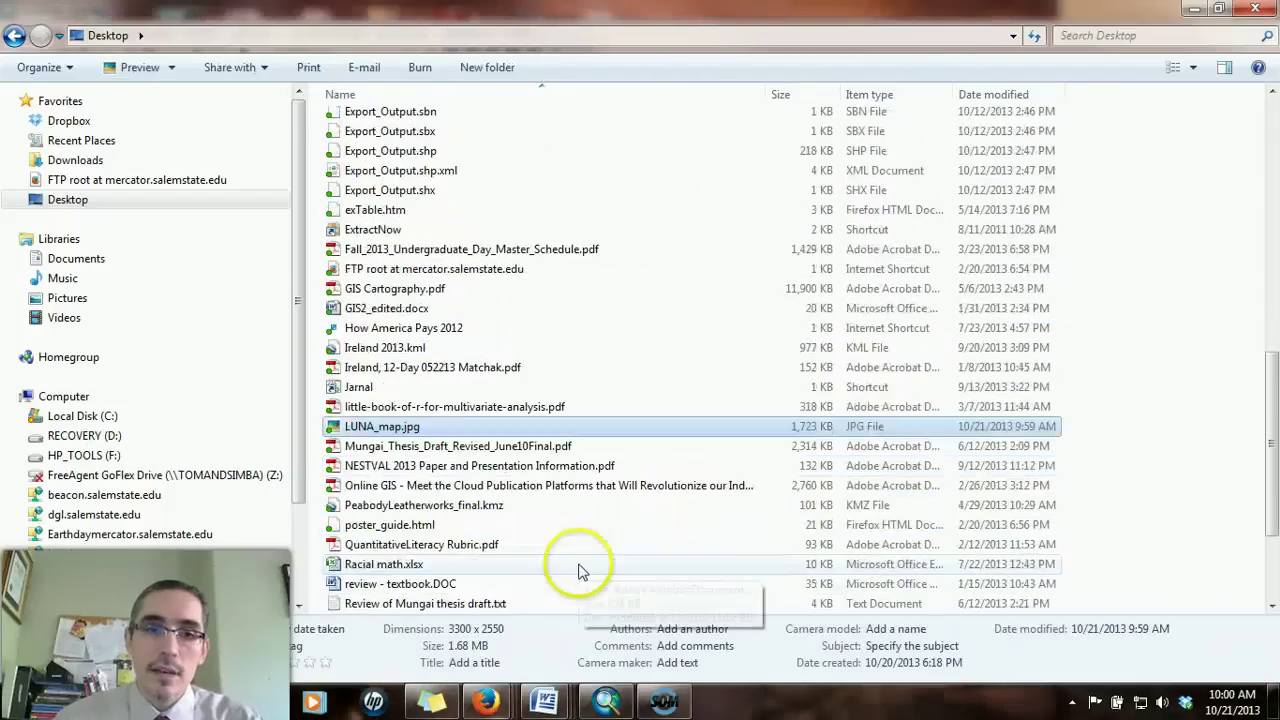
scroll(580, 570, "down", 2)
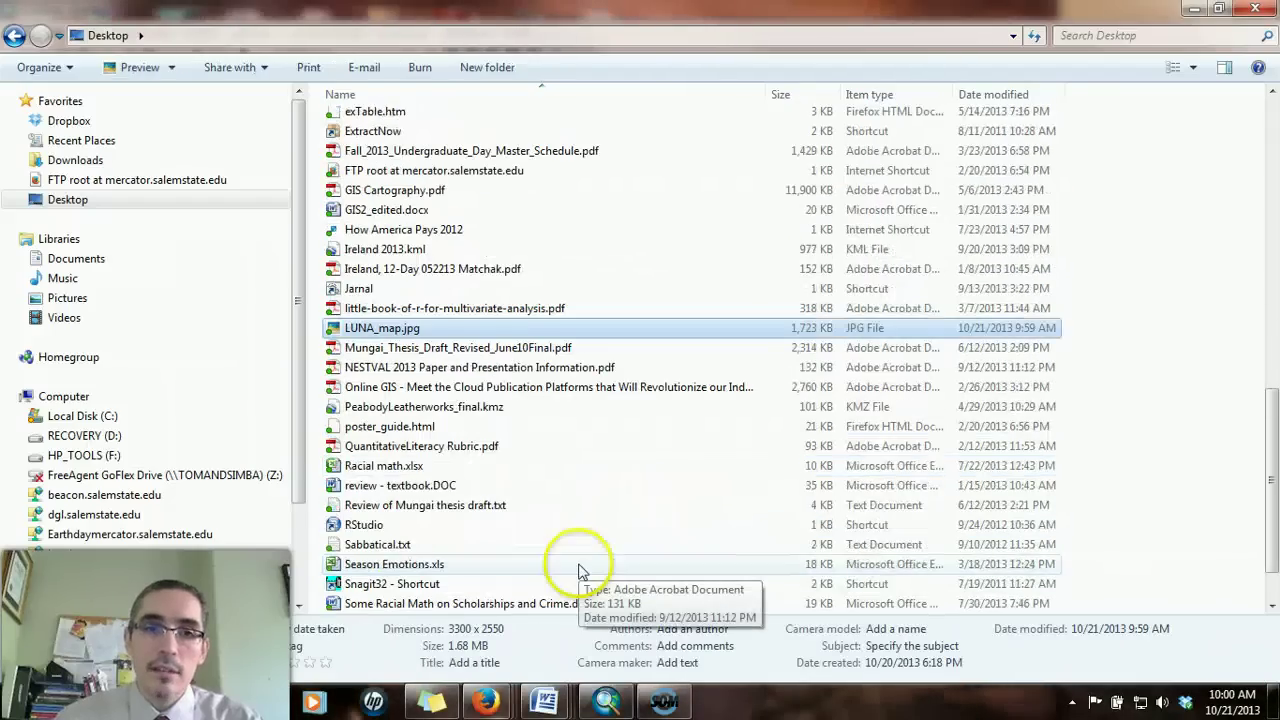
double_click(375, 332)
left_click(1129, 364)
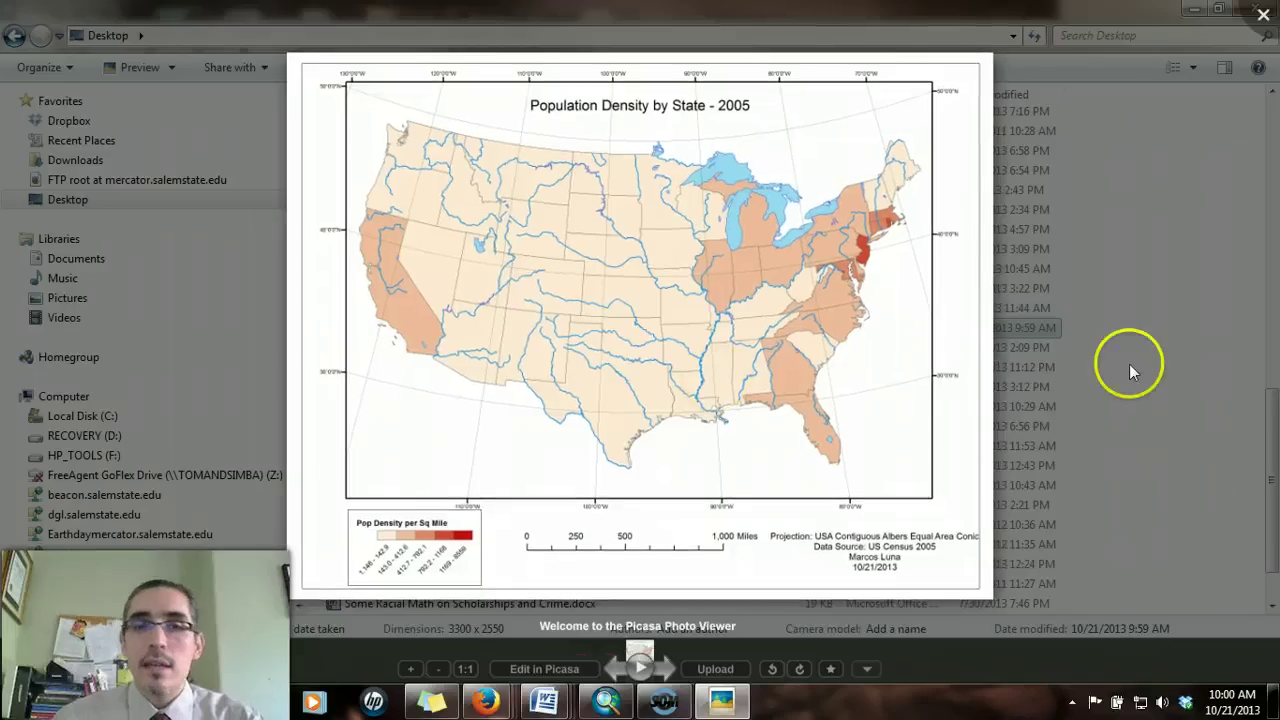